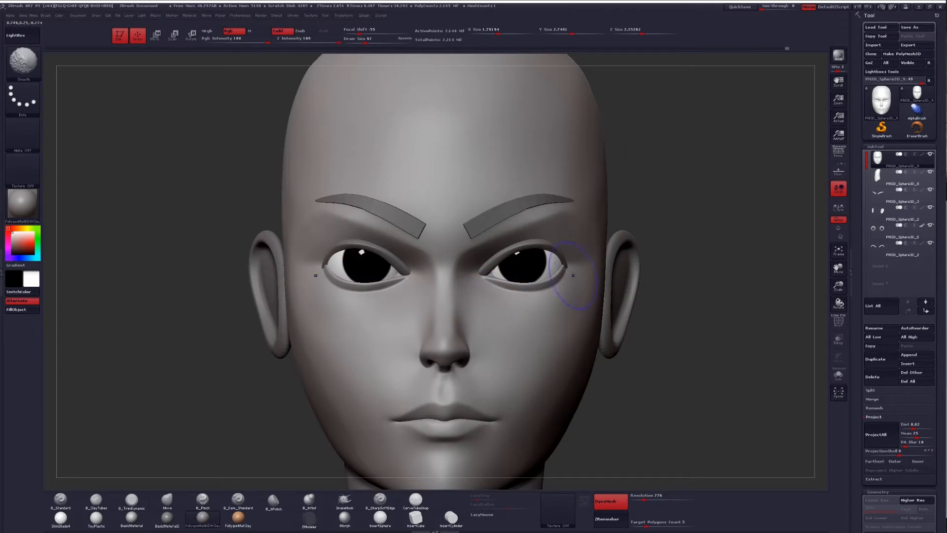
- Flatten the skin along the lower eyelids with the TrimDynamic brush and smooth the area beneath the eyes
{"action": "key", "text": "b"}
{"action": "key", "text": "t"}
{"action": "key", "text": "d"}
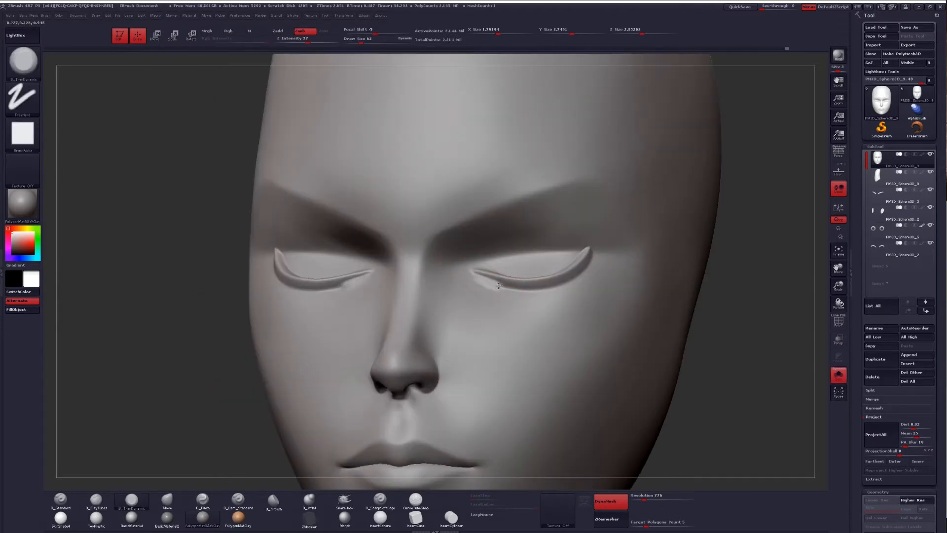
{"action": "left_click_drag", "start_coordinate": [528, 296], "coordinate": [482, 277]}
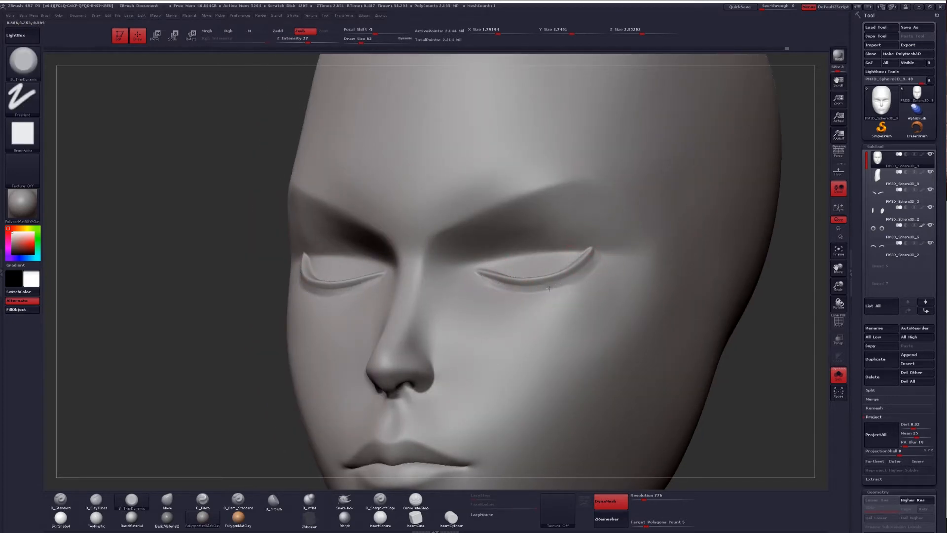
{"action": "mouse_move", "coordinate": [524, 295]}
{"action": "left_mouse_down"}
{"action": "mouse_move", "coordinate": [478, 281]}
{"action": "mouse_move", "coordinate": [491, 289]}
{"action": "left_mouse_up"}
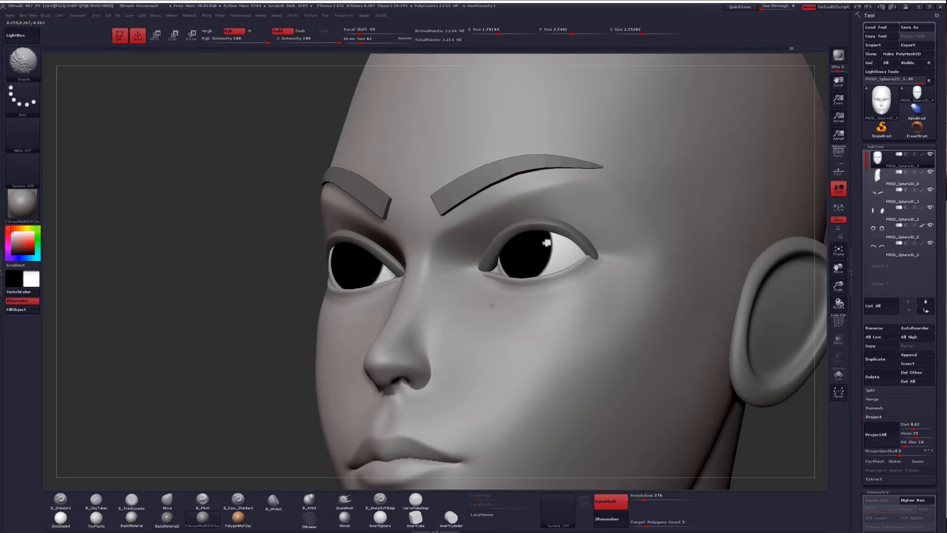
{"action": "left_click_drag", "start_coordinate": [491, 305], "coordinate": [518, 296], "text": "shift"}
- Adjust the Move brush's draw size and reshape the head surface around the eyes
{"action": "key", "text": "space"}
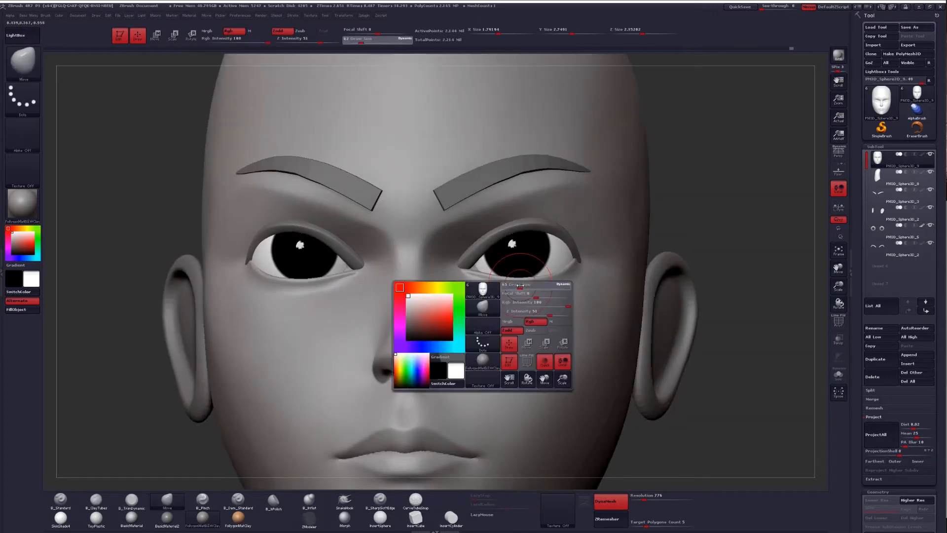
{"action": "mouse_move", "coordinate": [551, 286]}
{"action": "left_mouse_down", "text": "shift"}
{"action": "mouse_move", "coordinate": [584, 271]}
{"action": "mouse_move", "coordinate": [506, 298]}
{"action": "left_mouse_up", "text": "shift"}
{"action": "key", "text": "f"}
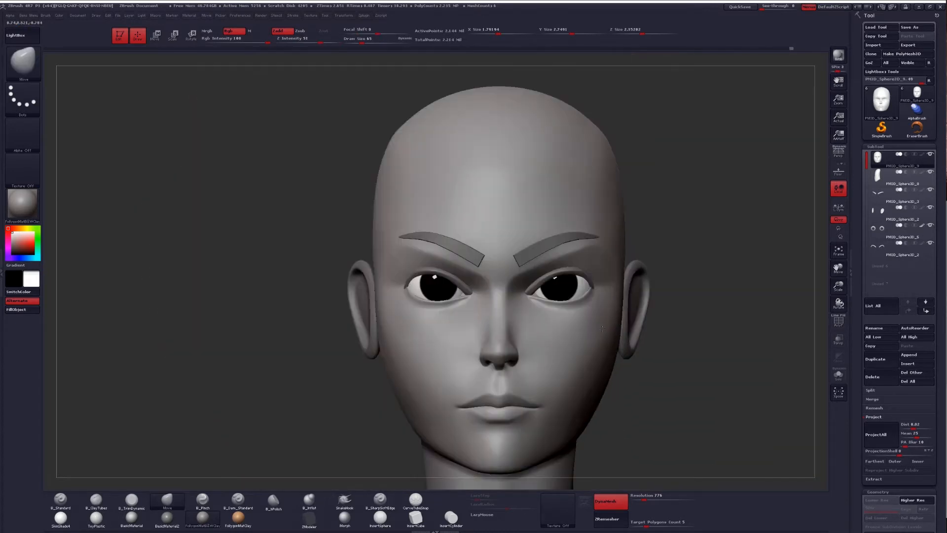
{"action": "mouse_move", "coordinate": [564, 298]}
{"action": "left_mouse_down"}
{"action": "mouse_move", "coordinate": [512, 272]}
{"action": "mouse_move", "coordinate": [547, 278]}
{"action": "mouse_move", "coordinate": [538, 267]}
{"action": "mouse_move", "coordinate": [562, 261]}
{"action": "mouse_move", "coordinate": [545, 282]}
{"action": "mouse_move", "coordinate": [533, 257]}
{"action": "mouse_move", "coordinate": [546, 237]}
{"action": "mouse_move", "coordinate": [526, 242]}
{"action": "left_mouse_up"}
{"action": "key", "text": "space"}
{"action": "key", "text": "space"}
{"action": "key", "text": "space"}
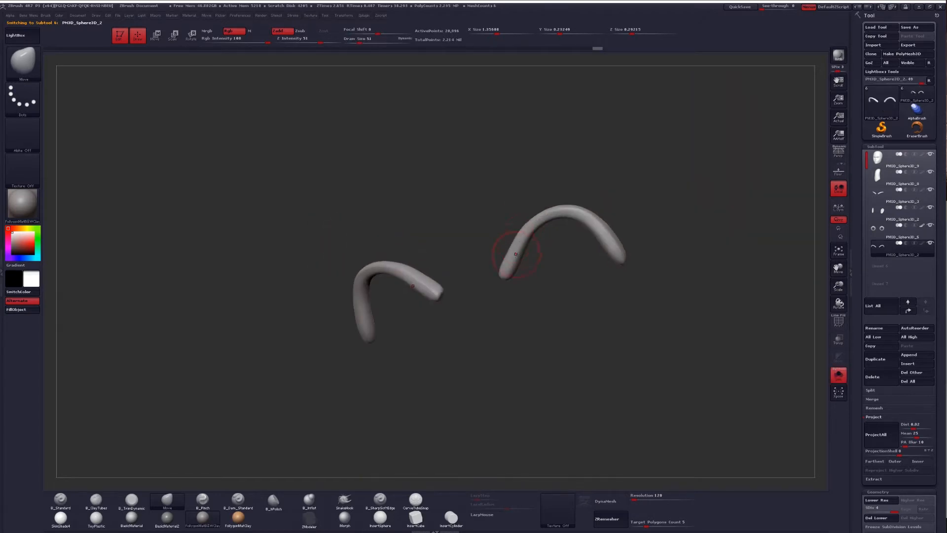
- Build up the upper eyelid pieces with ClayTubes, then smooth and flatten them into an even curve with TrimDynamic
{"action": "key", "text": "b"}
{"action": "key", "text": "c"}
{"action": "key", "text": "t"}
{"action": "left_click_drag", "start_coordinate": [508, 271], "coordinate": [526, 232]}
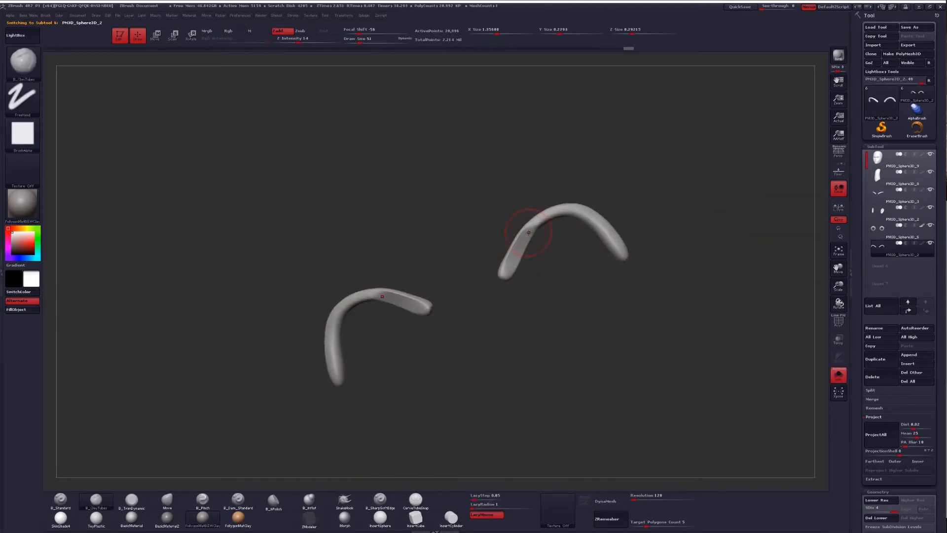
{"action": "key", "text": "shift"}
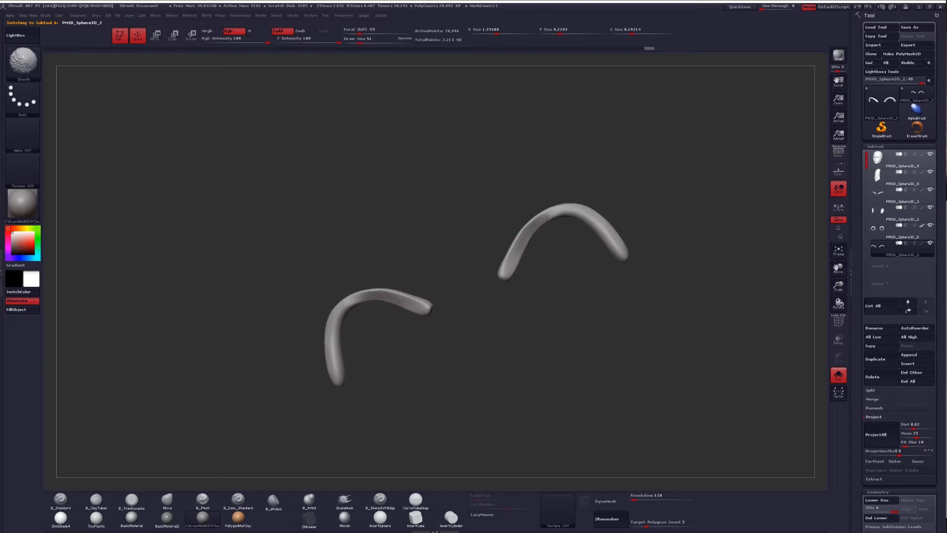
{"action": "mouse_move", "coordinate": [525, 238]}
{"action": "left_mouse_down"}
{"action": "mouse_move", "coordinate": [537, 243]}
{"action": "mouse_move", "coordinate": [510, 203]}
{"action": "mouse_move", "coordinate": [527, 199]}
{"action": "mouse_move", "coordinate": [518, 247]}
{"action": "mouse_move", "coordinate": [558, 214]}
{"action": "left_mouse_up"}
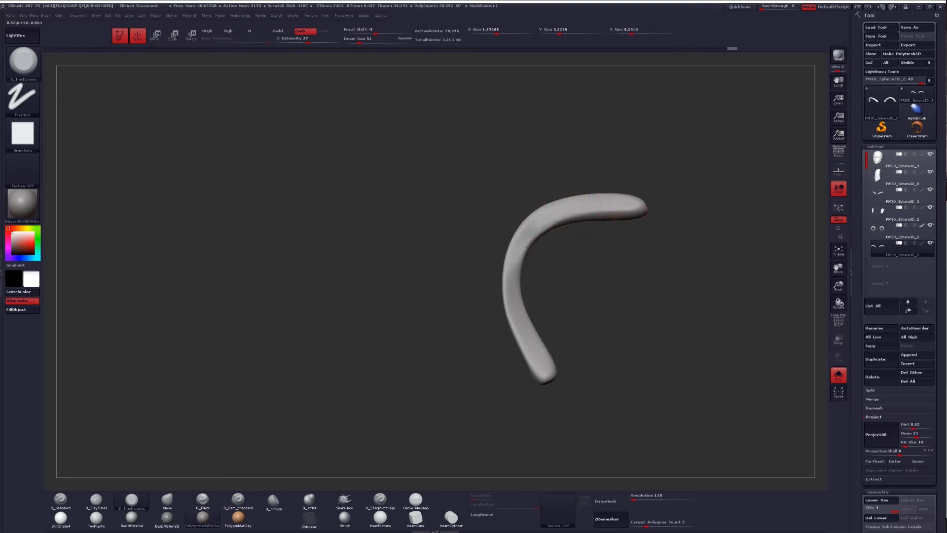
{"action": "left_click_drag", "start_coordinate": [513, 306], "coordinate": [622, 305]}
{"action": "key", "text": "shift"}
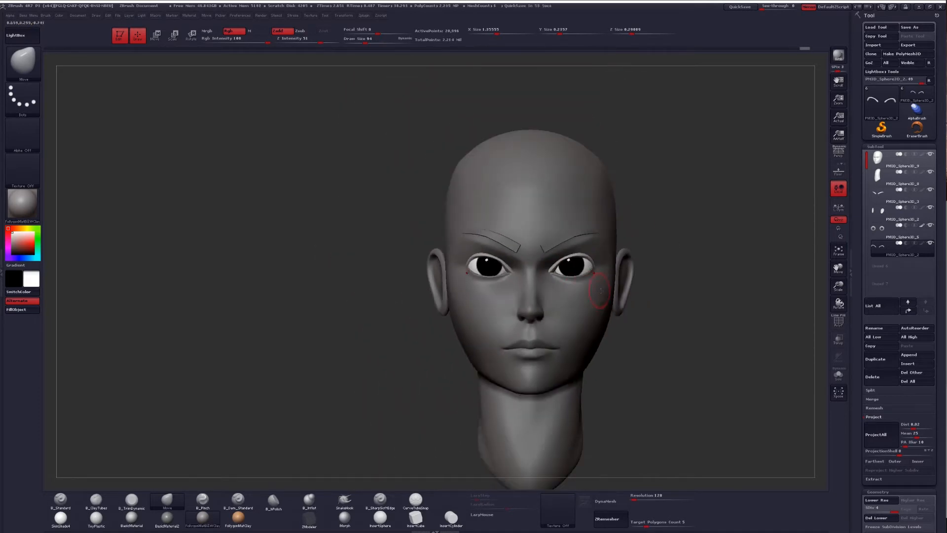
- Select the eyebrows subtool and stretch the brows slightly outward with a transpose line
{"action": "left_click_drag", "start_coordinate": [557, 306], "coordinate": [655, 383]}
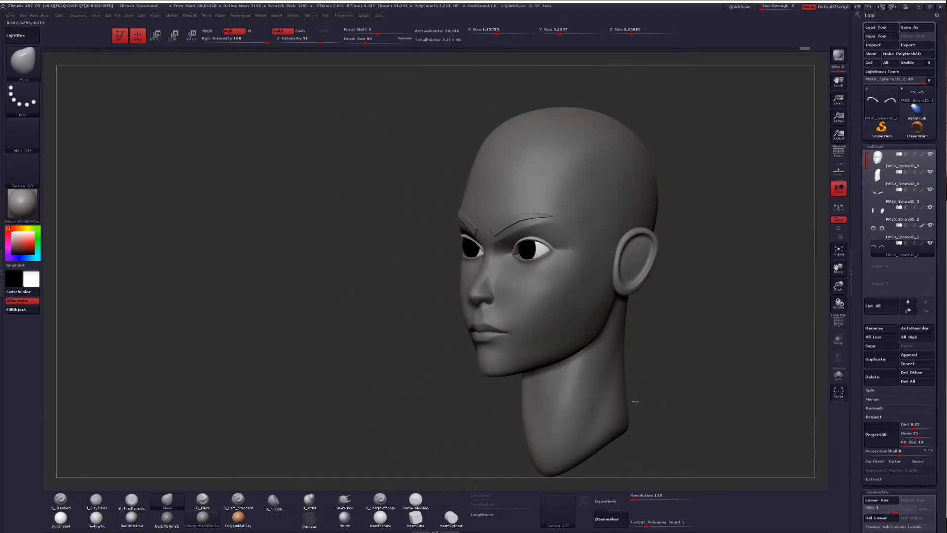
{"action": "left_click_drag", "start_coordinate": [636, 402], "coordinate": [646, 391]}
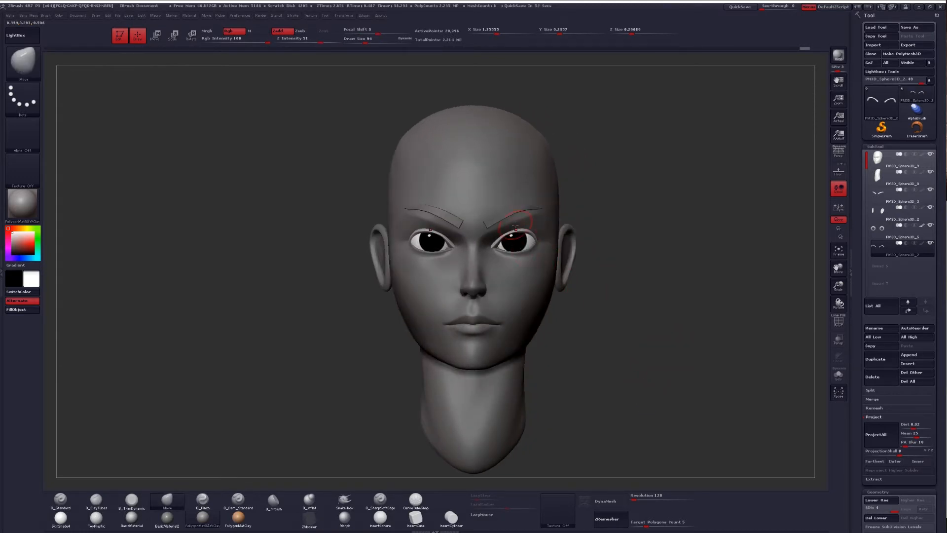
{"action": "left_click", "coordinate": [501, 215], "text": "alt"}
{"action": "left_click_drag", "start_coordinate": [604, 165], "coordinate": [595, 202], "text": "alt"}
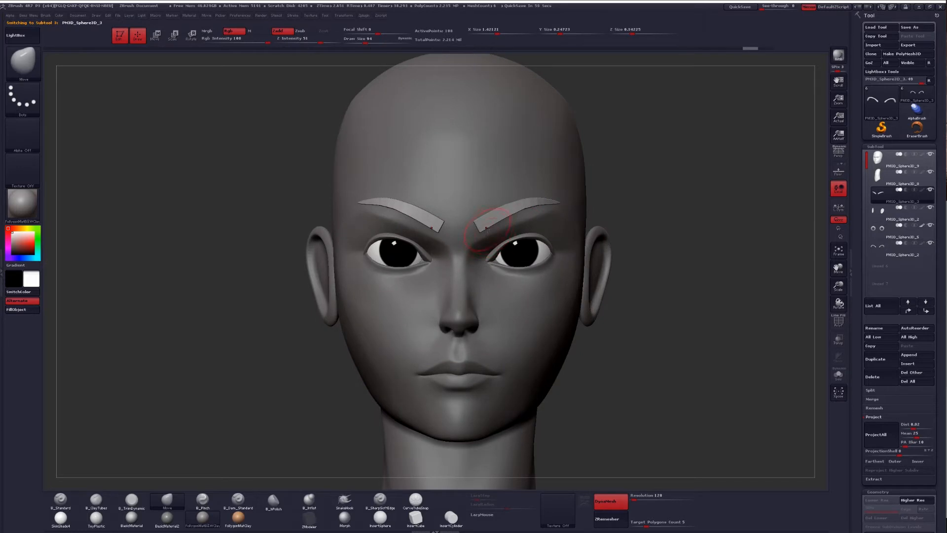
{"action": "key", "text": "w"}
{"action": "left_click_drag", "start_coordinate": [480, 232], "coordinate": [541, 207]}
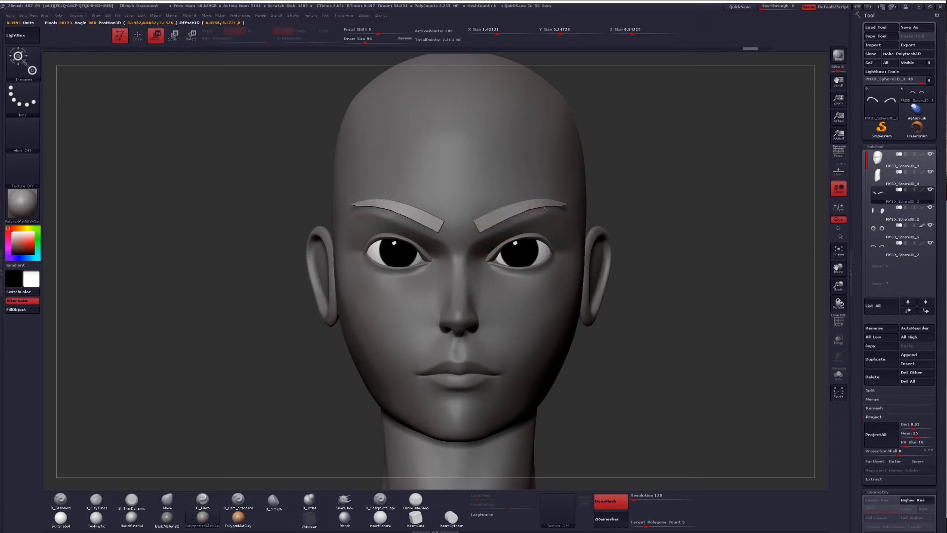
- Enlarge the Move brush to a draw size of 154 and reshape the eyebrows to follow the forehead
{"action": "key", "text": "q"}
{"action": "key", "text": "space"}
{"action": "left_click_drag", "start_coordinate": [525, 263], "coordinate": [529, 263]}
{"action": "mouse_move", "coordinate": [651, 355]}
{"action": "left_mouse_down"}
{"action": "mouse_move", "coordinate": [498, 353]}
{"action": "mouse_move", "coordinate": [533, 301]}
{"action": "left_mouse_up"}
{"action": "mouse_move", "coordinate": [566, 212]}
{"action": "left_mouse_down"}
{"action": "mouse_move", "coordinate": [568, 197]}
{"action": "mouse_move", "coordinate": [538, 180]}
{"action": "left_mouse_up"}
{"action": "key", "text": "space"}
{"action": "left_click_drag", "start_coordinate": [523, 261], "coordinate": [528, 262]}
{"action": "mouse_move", "coordinate": [567, 197]}
{"action": "left_mouse_down"}
{"action": "mouse_move", "coordinate": [577, 266]}
{"action": "mouse_move", "coordinate": [650, 369]}
{"action": "mouse_move", "coordinate": [602, 385]}
{"action": "mouse_move", "coordinate": [615, 407]}
{"action": "mouse_move", "coordinate": [597, 399]}
{"action": "mouse_move", "coordinate": [611, 403]}
{"action": "left_mouse_up"}
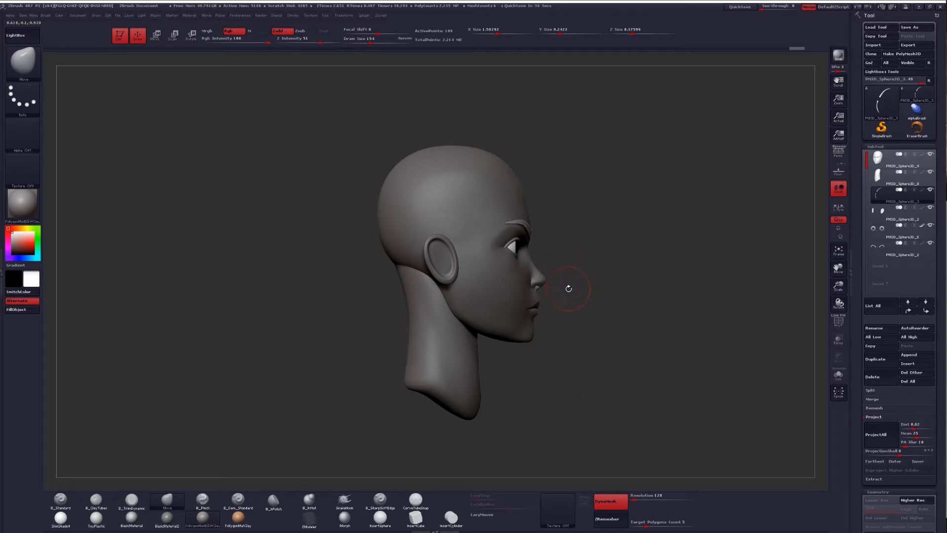
- Turn on perspective distortion and examine the head from the side and three-quarter views
{"action": "left_click_drag", "start_coordinate": [611, 403], "coordinate": [579, 309]}
{"action": "key", "text": "p"}
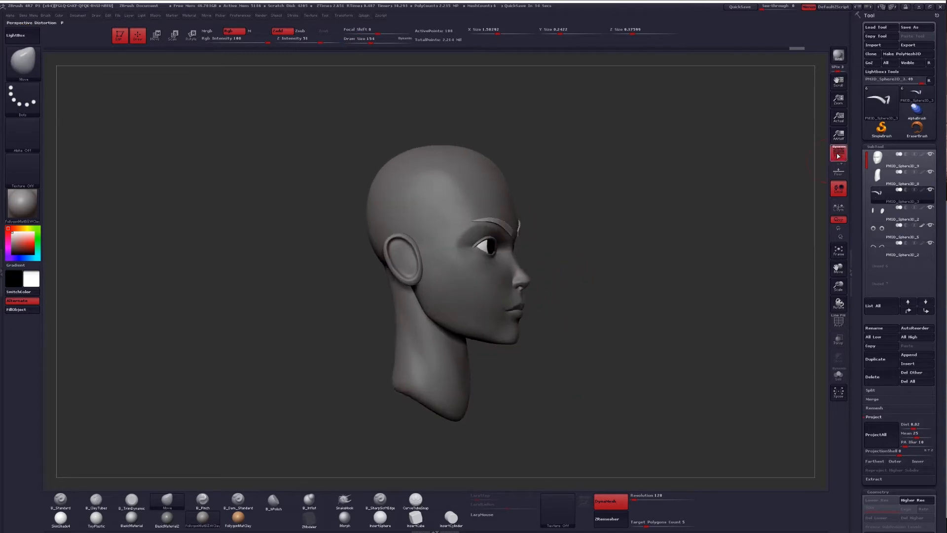
{"action": "mouse_move", "coordinate": [738, 377]}
{"action": "left_mouse_down"}
{"action": "mouse_move", "coordinate": [715, 392]}
{"action": "mouse_move", "coordinate": [741, 392]}
{"action": "mouse_move", "coordinate": [559, 407]}
{"action": "left_mouse_up"}
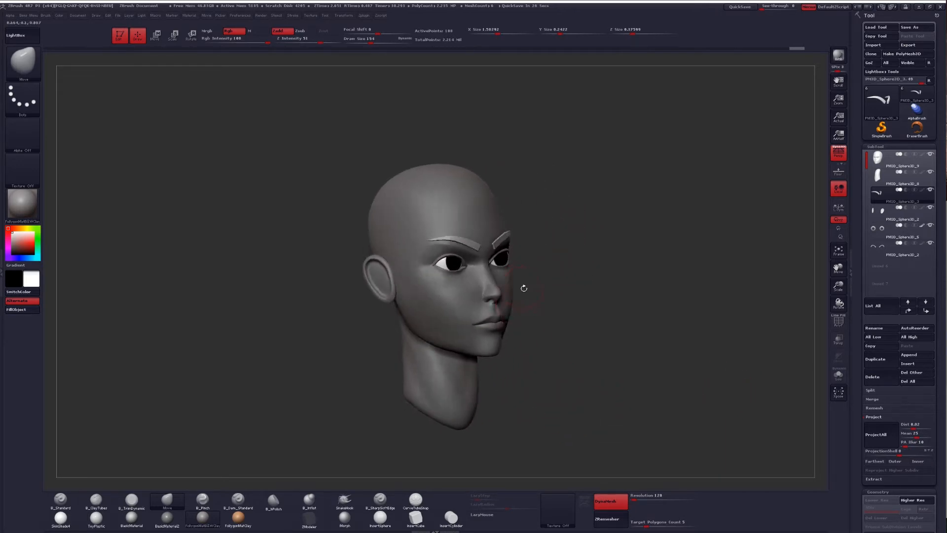
{"action": "mouse_move", "coordinate": [512, 286]}
{"action": "left_mouse_down"}
{"action": "mouse_move", "coordinate": [520, 278]}
{"action": "mouse_move", "coordinate": [505, 281]}
{"action": "left_mouse_up"}
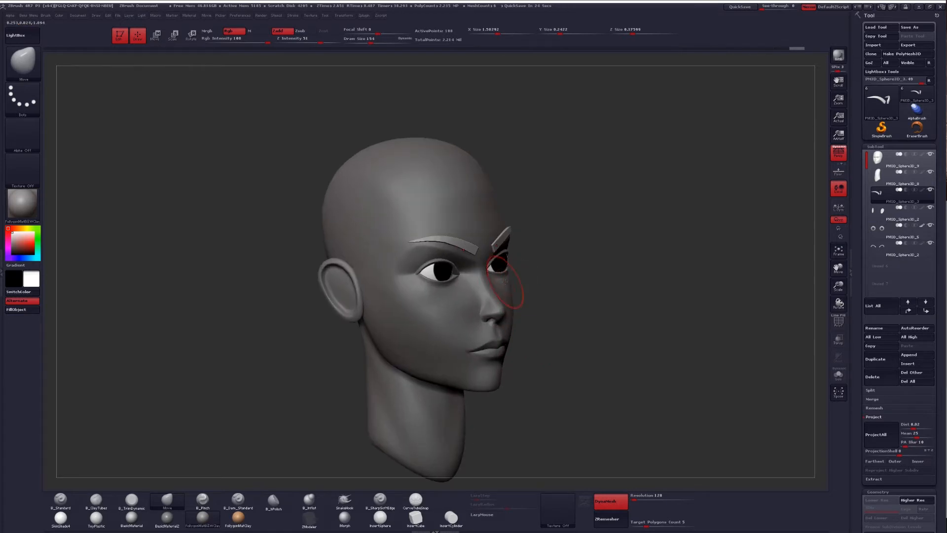
- Select the head subtool and refine the face's proportions with a large Move brush
{"action": "left_click", "coordinate": [510, 294], "text": "alt"}
{"action": "key", "text": "space"}
{"action": "mouse_move", "coordinate": [516, 299]}
{"action": "left_mouse_down", "text": "alt"}
{"action": "mouse_move", "coordinate": [523, 309]}
{"action": "mouse_move", "coordinate": [520, 292]}
{"action": "mouse_move", "coordinate": [522, 347]}
{"action": "left_mouse_up", "text": "alt"}
{"action": "key", "text": "w"}
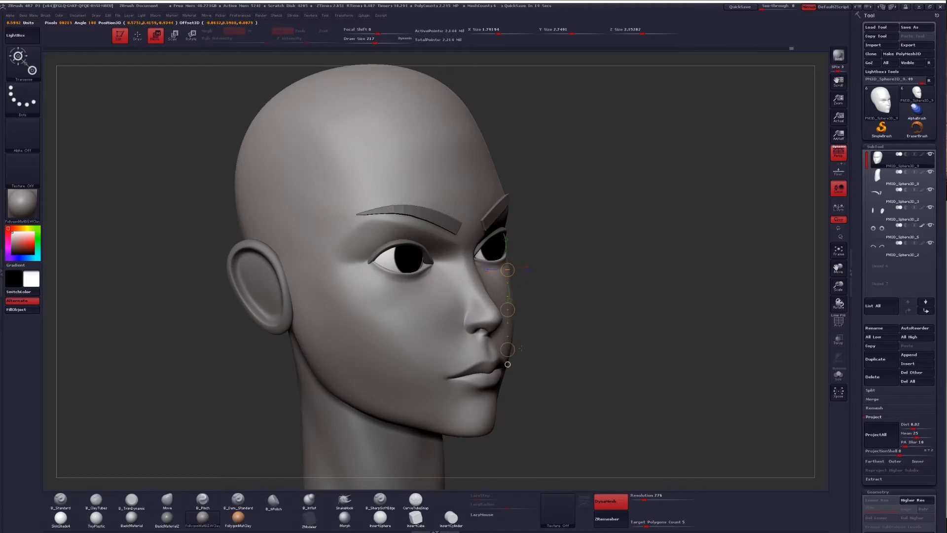
{"action": "key", "text": "q"}
{"action": "key", "text": "space"}
{"action": "left_click_drag", "start_coordinate": [516, 297], "coordinate": [544, 307]}
{"action": "left_click_drag", "start_coordinate": [654, 371], "coordinate": [643, 377]}
- Reduce the Move brush's draw size to 94 and adjust the shape of the lips
{"action": "right_click_drag", "start_coordinate": [459, 311], "coordinate": [490, 328], "text": "ctrl"}
{"action": "key", "text": "shift+f"}
{"action": "key", "text": "shift+f"}
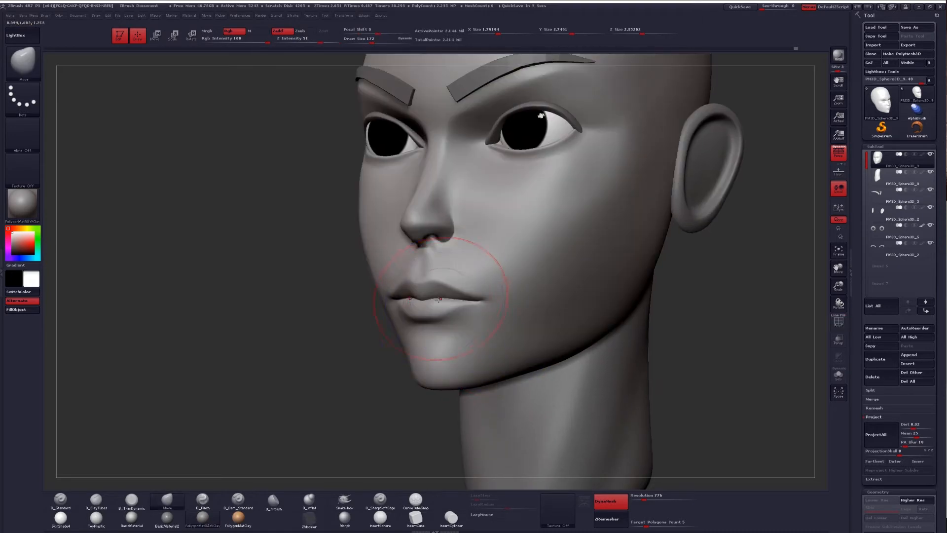
{"action": "key", "text": "s"}
{"action": "left_click_drag", "start_coordinate": [450, 301], "coordinate": [439, 303]}
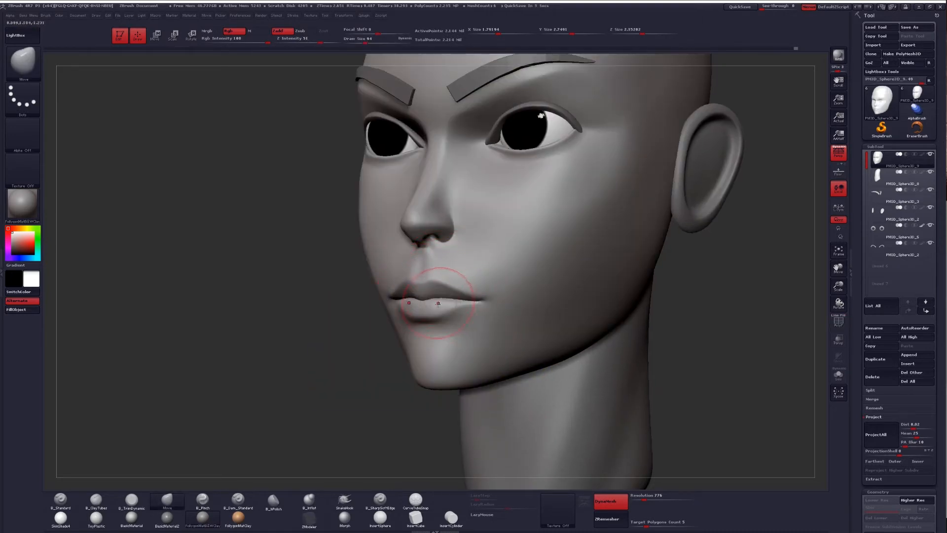
{"action": "mouse_move", "coordinate": [460, 308]}
{"action": "right_mouse_down"}
{"action": "mouse_move", "coordinate": [493, 302]}
{"action": "mouse_move", "coordinate": [446, 312]}
{"action": "right_mouse_up"}
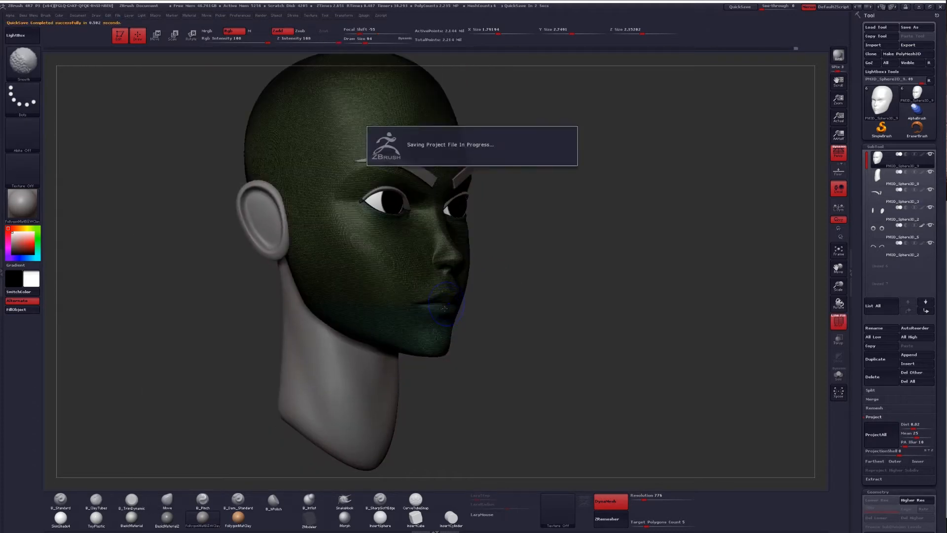
- Isolate the upper-face polygroup of the head and turn off the polygroup display
{"action": "right_click_drag", "start_coordinate": [557, 366], "coordinate": [603, 384], "text": "alt"}
{"action": "right_click_drag", "start_coordinate": [537, 353], "coordinate": [544, 355], "text": "alt"}
{"action": "right_click_drag", "start_coordinate": [521, 316], "coordinate": [532, 333], "text": "ctrl"}
{"action": "key", "text": "shift+f"}
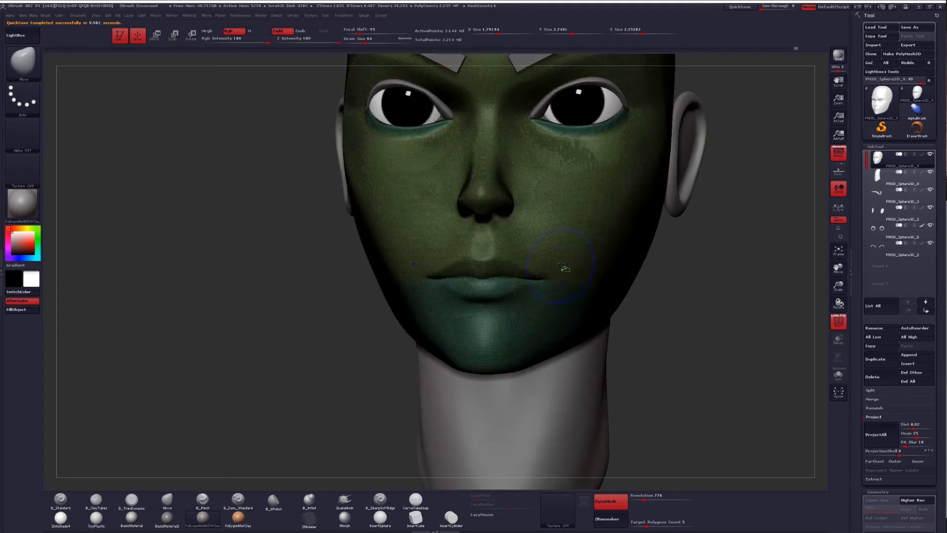
{"action": "left_click", "coordinate": [567, 261], "text": "ctrl+shift"}
{"action": "key", "text": "shift+f"}
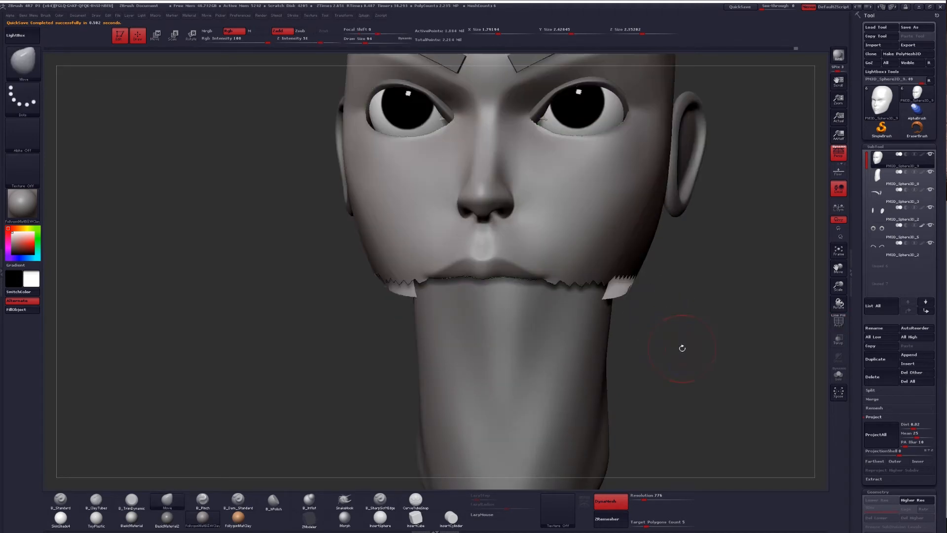
{"action": "right_click_drag", "start_coordinate": [683, 339], "coordinate": [638, 332], "text": "ctrl"}
{"action": "right_click_drag", "start_coordinate": [753, 337], "coordinate": [650, 365], "text": "alt"}
- Undo the polygroup isolation on the head
{"action": "key", "text": "ctrl+z"}
{"action": "key", "text": "ctrl+shift+z"}
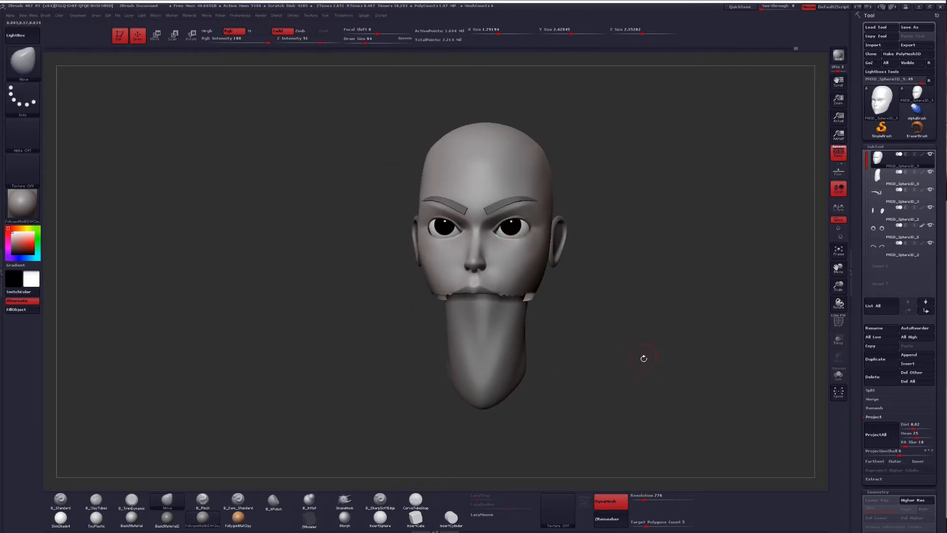
{"action": "key", "text": "ctrl+z"}
{"action": "key", "text": "ctrl+z"}
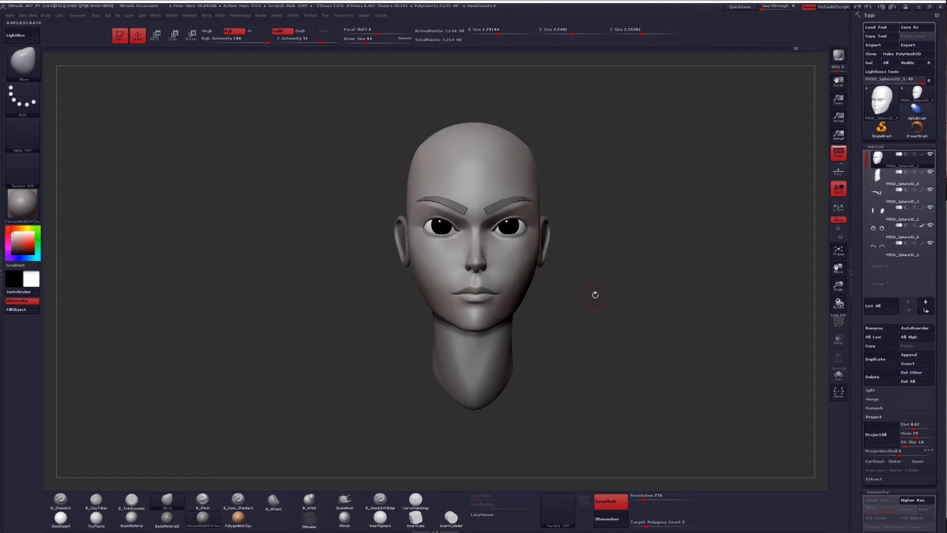
- Select the eyeballs subtool and nudge its position slightly with a vertical transpose line
{"action": "left_click", "coordinate": [881, 230]}
{"action": "right_click_drag", "start_coordinate": [505, 224], "coordinate": [524, 237], "text": "ctrl"}
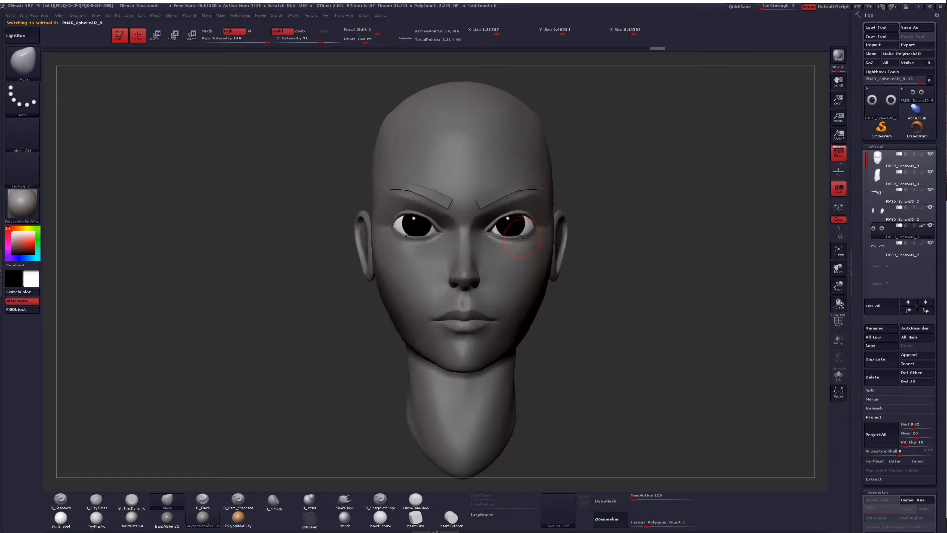
{"action": "key", "text": "w"}
{"action": "left_click_drag", "start_coordinate": [527, 246], "coordinate": [530, 329]}
{"action": "left_click_drag", "start_coordinate": [513, 223], "coordinate": [513, 271]}
{"action": "left_click_drag", "start_coordinate": [513, 240], "coordinate": [513, 242]}
{"action": "key", "text": "q"}
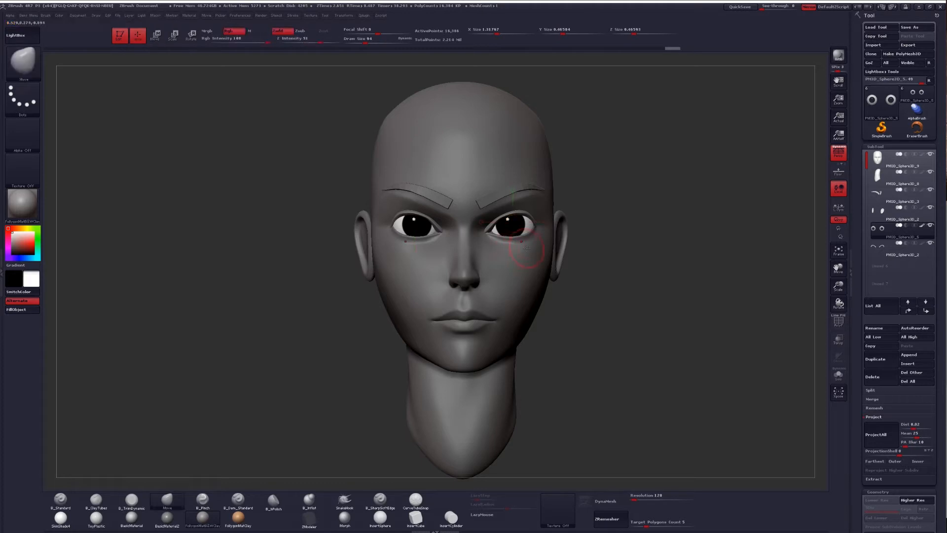
{"action": "mouse_move", "coordinate": [541, 248]}
{"action": "right_mouse_down"}
{"action": "mouse_move", "coordinate": [512, 256]}
{"action": "mouse_move", "coordinate": [552, 248]}
{"action": "mouse_move", "coordinate": [517, 218]}
{"action": "mouse_move", "coordinate": [554, 248]}
{"action": "mouse_move", "coordinate": [538, 248]}
{"action": "mouse_move", "coordinate": [580, 260]}
{"action": "mouse_move", "coordinate": [553, 259]}
{"action": "right_mouse_up"}
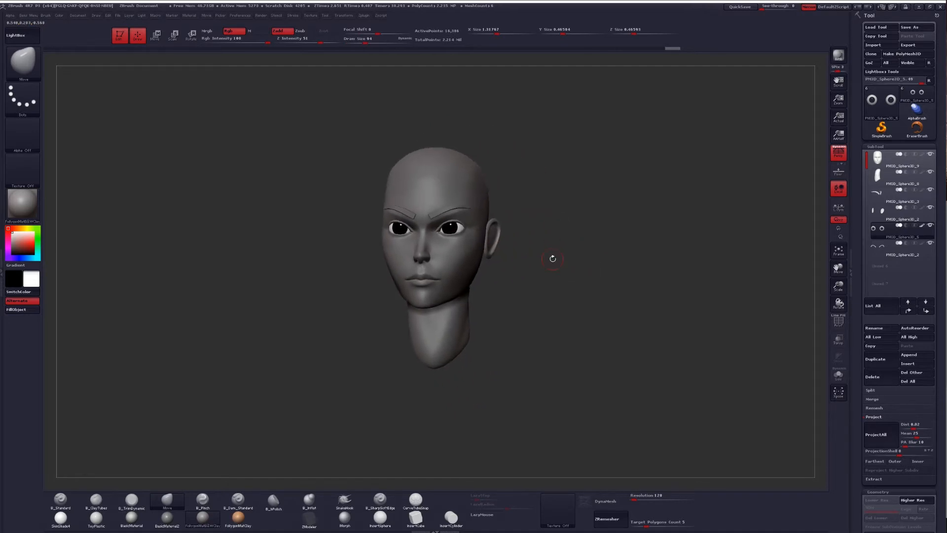
- Turn off perspective distortion and duplicate the head subtool
{"action": "left_click", "coordinate": [840, 155]}
{"action": "left_click", "coordinate": [883, 161]}
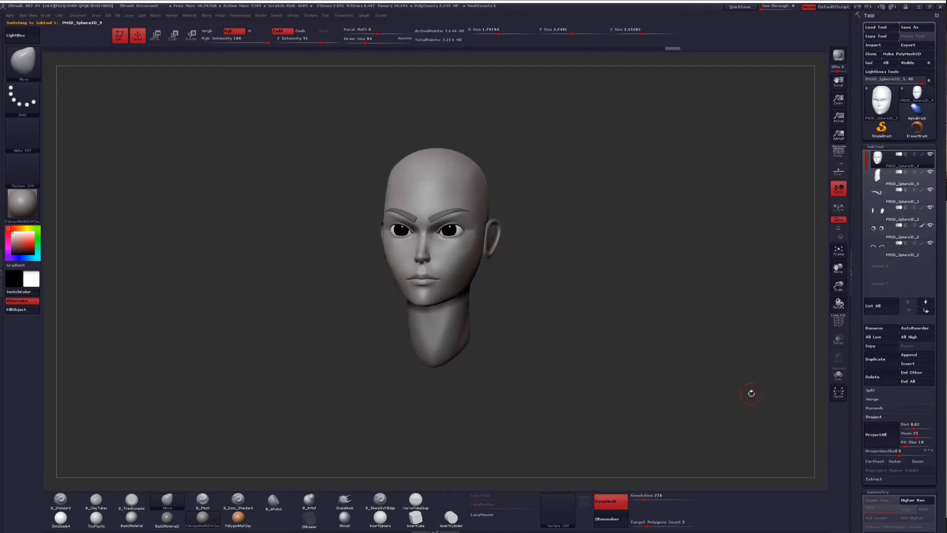
{"action": "left_click", "coordinate": [888, 360]}
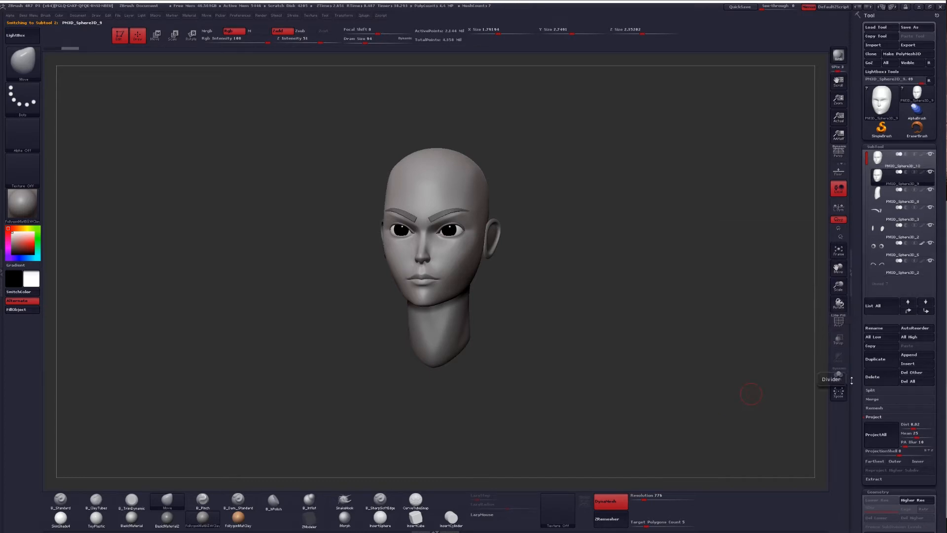
- Insert a sphere centred on the crown of the duplicated head with the InsertSphere brush
{"action": "left_click", "coordinate": [380, 516]}
{"action": "left_click_drag", "start_coordinate": [488, 289], "coordinate": [502, 414], "text": "alt"}
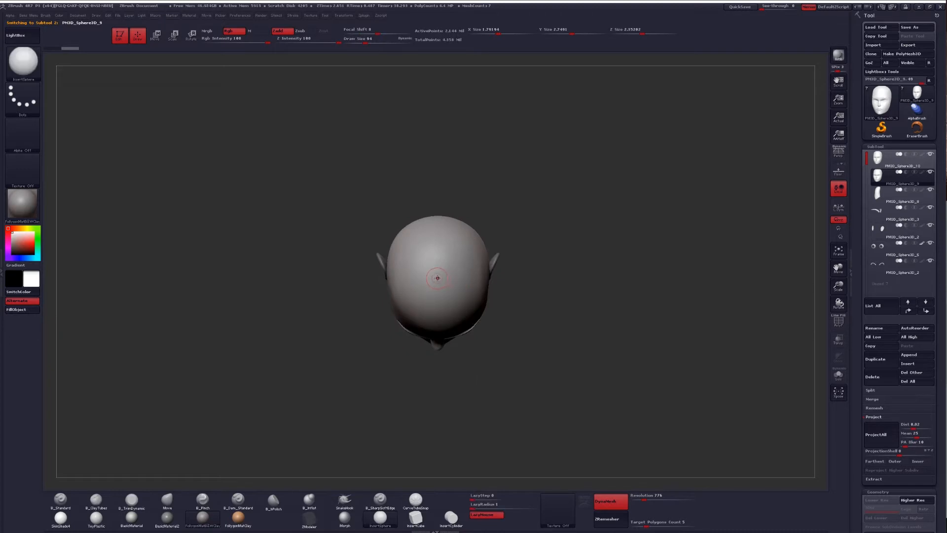
{"action": "left_click_drag", "start_coordinate": [438, 278], "coordinate": [481, 287]}
{"action": "left_click_drag", "start_coordinate": [523, 315], "coordinate": [523, 247], "text": "shift"}
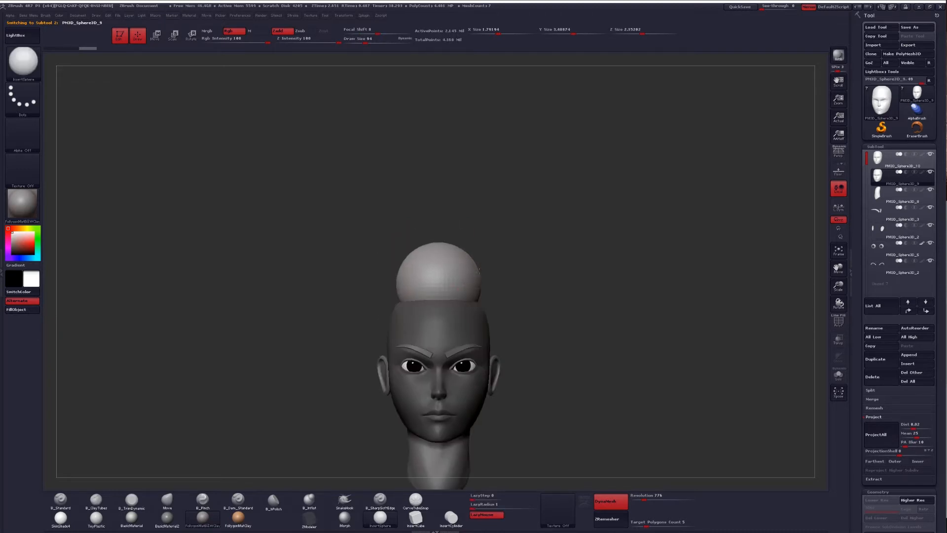
- Isolate the inserted sphere and delete the hidden head geometry from its subtool
{"action": "left_click_drag", "start_coordinate": [454, 281], "coordinate": [477, 243], "text": "alt"}
{"action": "left_click", "coordinate": [486, 237], "text": "ctrl+shift"}
{"action": "key", "text": "1"}
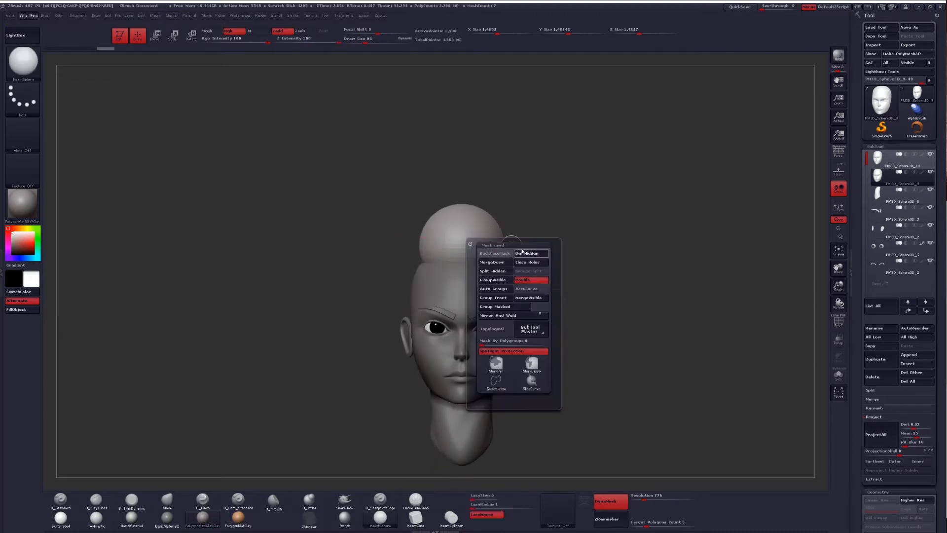
{"action": "left_click", "coordinate": [521, 254]}
{"action": "left_click_drag", "start_coordinate": [539, 264], "coordinate": [543, 231], "text": "alt"}
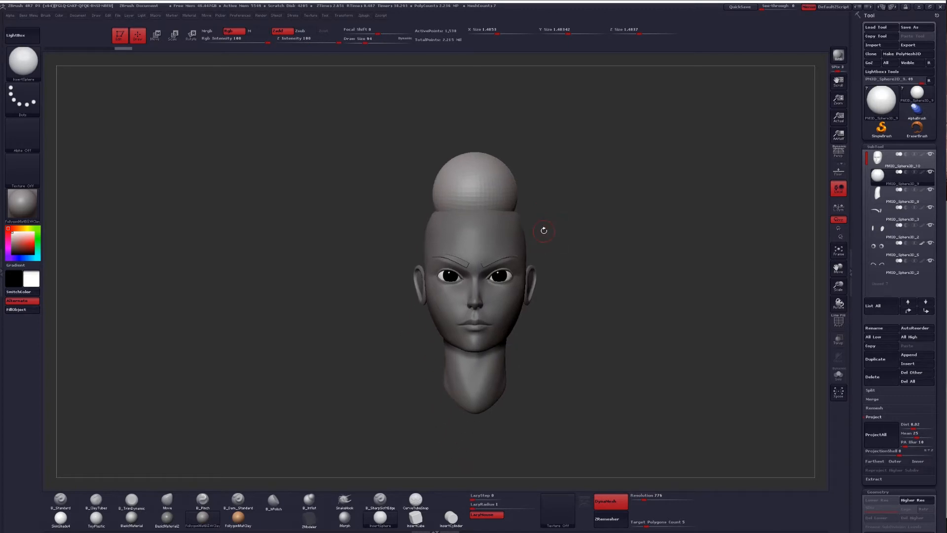
- Lower the sphere so it sits into the crown of the head
{"action": "key", "text": "w"}
{"action": "mouse_move", "coordinate": [492, 213]}
{"action": "left_mouse_down", "text": "shift"}
{"action": "mouse_move", "coordinate": [491, 144]}
{"action": "mouse_move", "coordinate": [497, 174]}
{"action": "mouse_move", "coordinate": [524, 172]}
{"action": "mouse_move", "coordinate": [547, 145]}
{"action": "mouse_move", "coordinate": [493, 259]}
{"action": "left_mouse_up", "text": "shift"}
{"action": "key", "text": "q"}
- Flatten and stretch the sphere into a hair cap covering the crown and forehead with the Move brush
{"action": "key", "text": "space"}
{"action": "left_click_drag", "start_coordinate": [497, 192], "coordinate": [499, 228]}
{"action": "left_click_drag", "start_coordinate": [518, 198], "coordinate": [539, 200]}
{"action": "left_click_drag", "start_coordinate": [425, 276], "coordinate": [425, 197], "text": "shift"}
{"action": "left_click_drag", "start_coordinate": [504, 219], "coordinate": [506, 237]}
{"action": "left_click_drag", "start_coordinate": [424, 239], "coordinate": [567, 243]}
{"action": "right_click_drag", "start_coordinate": [431, 228], "coordinate": [425, 199], "text": "ctrl"}
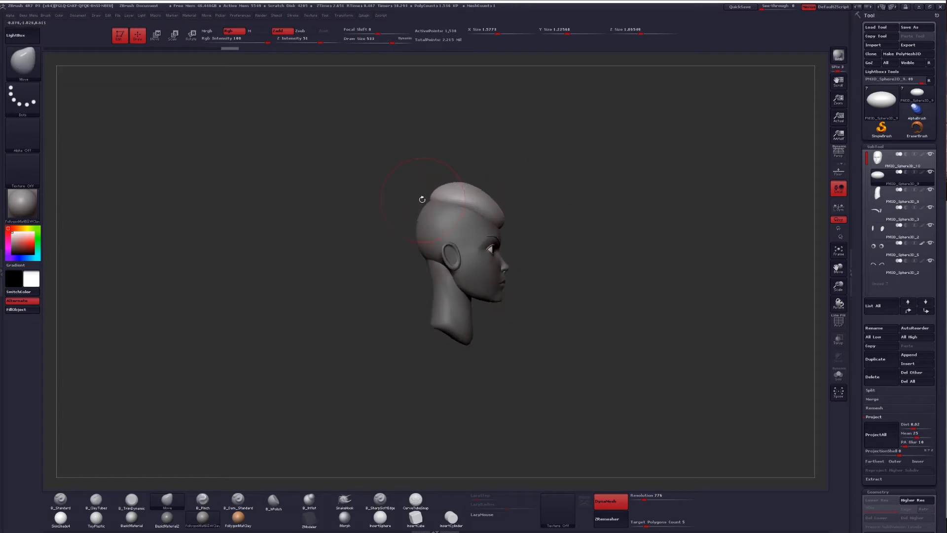
{"action": "left_click_drag", "start_coordinate": [555, 242], "coordinate": [464, 244], "text": "shift"}
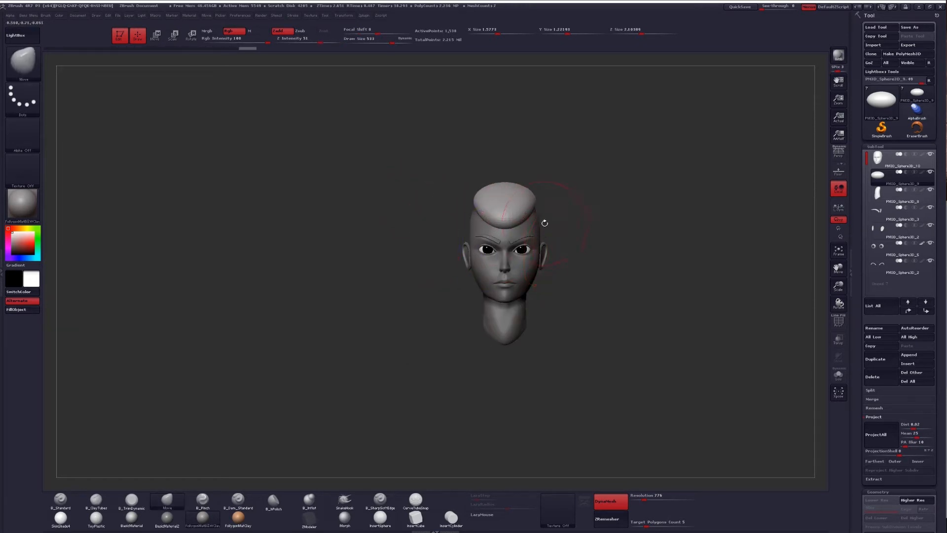
{"action": "mouse_move", "coordinate": [545, 223]}
{"action": "left_mouse_down"}
{"action": "mouse_move", "coordinate": [526, 260]}
{"action": "mouse_move", "coordinate": [602, 257]}
{"action": "left_mouse_up"}
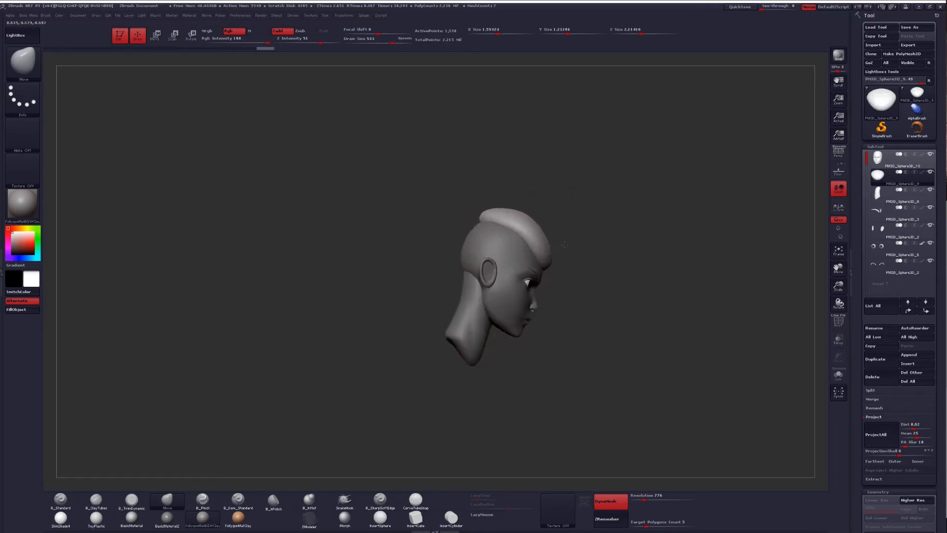
- Pull the hair cap over the back of the skull and down into a long tail below the neck
{"action": "left_click_drag", "start_coordinate": [535, 302], "coordinate": [549, 324], "text": "alt"}
{"action": "key", "text": "space"}
{"action": "mouse_move", "coordinate": [482, 246]}
{"action": "left_mouse_down"}
{"action": "mouse_move", "coordinate": [461, 257]}
{"action": "mouse_move", "coordinate": [479, 288]}
{"action": "mouse_move", "coordinate": [476, 318]}
{"action": "left_mouse_up"}
{"action": "left_click_drag", "start_coordinate": [533, 344], "coordinate": [577, 350]}
{"action": "left_click_drag", "start_coordinate": [483, 300], "coordinate": [483, 353]}
{"action": "left_click_drag", "start_coordinate": [496, 264], "coordinate": [502, 319]}
{"action": "mouse_move", "coordinate": [497, 280]}
{"action": "left_mouse_down"}
{"action": "mouse_move", "coordinate": [508, 279]}
{"action": "mouse_move", "coordinate": [507, 318]}
{"action": "mouse_move", "coordinate": [490, 364]}
{"action": "mouse_move", "coordinate": [517, 356]}
{"action": "left_mouse_up"}
- Remesh the hair with DynaMesh at resolution 56 and smooth its uneven surface
{"action": "key", "text": "ctrl"}
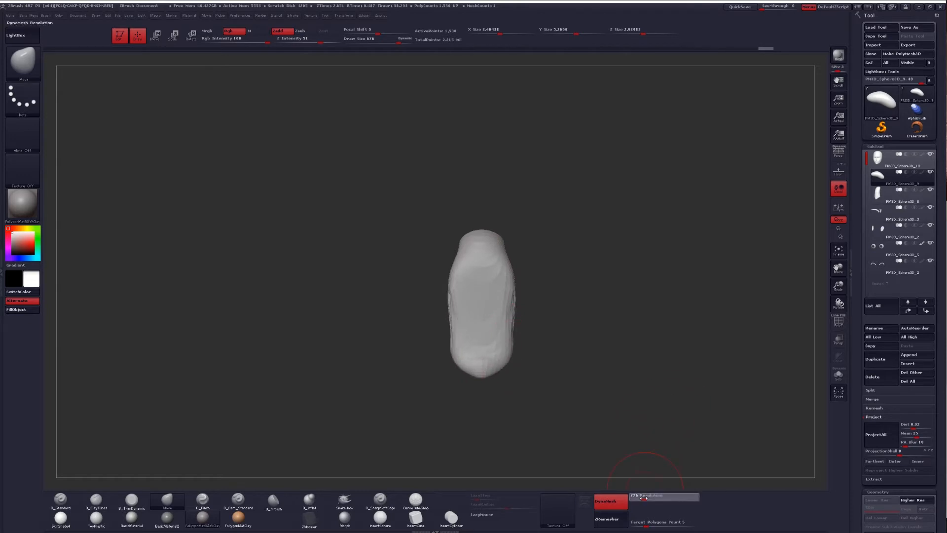
{"action": "left_click_drag", "start_coordinate": [638, 427], "coordinate": [647, 424], "text": "ctrl"}
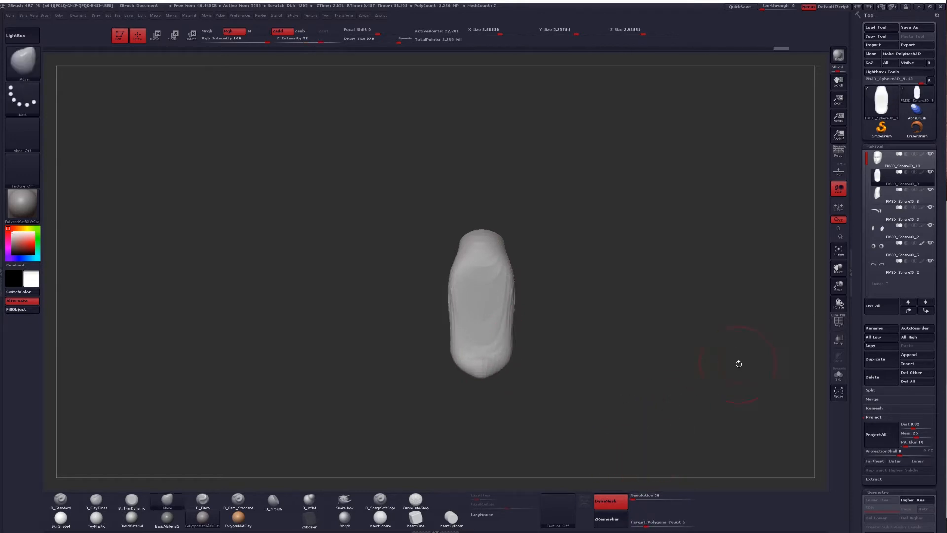
{"action": "left_click_drag", "start_coordinate": [511, 362], "coordinate": [484, 339], "text": "shift"}
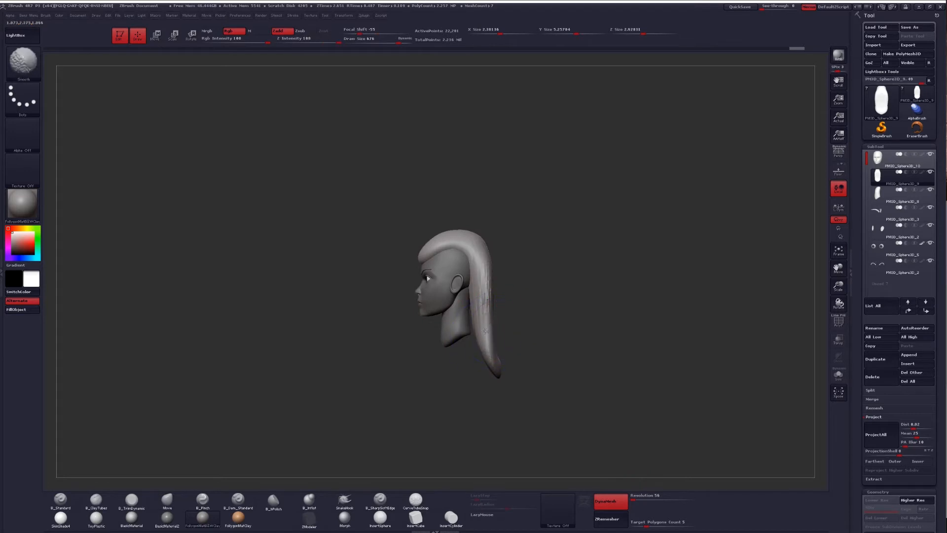
{"action": "mouse_move", "coordinate": [454, 241]}
{"action": "left_mouse_down", "text": "shift"}
{"action": "mouse_move", "coordinate": [488, 315]}
{"action": "mouse_move", "coordinate": [471, 261]}
{"action": "mouse_move", "coordinate": [473, 243]}
{"action": "mouse_move", "coordinate": [489, 241]}
{"action": "mouse_move", "coordinate": [461, 260]}
{"action": "mouse_move", "coordinate": [429, 255]}
{"action": "mouse_move", "coordinate": [464, 265]}
{"action": "mouse_move", "coordinate": [500, 244]}
{"action": "mouse_move", "coordinate": [492, 238]}
{"action": "left_mouse_up", "text": "shift"}
- Extend the sides of the hair down toward the ears with an enlarged Move brush
{"action": "right_click", "coordinate": [473, 243]}
{"action": "right_click", "coordinate": [462, 261]}
{"action": "key", "text": "bracketright"}
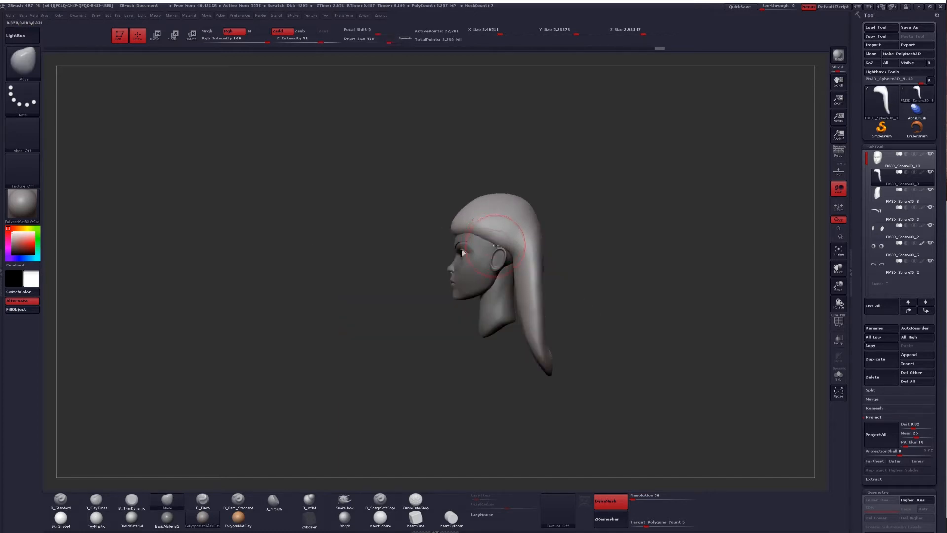
{"action": "mouse_move", "coordinate": [476, 236]}
{"action": "left_mouse_down"}
{"action": "mouse_move", "coordinate": [483, 218]}
{"action": "mouse_move", "coordinate": [444, 291]}
{"action": "left_mouse_up"}
- Flatten the hair's side and top surfaces into broad planes with the TrimDynamic brush
{"action": "key", "text": "b"}
{"action": "key", "text": "t"}
{"action": "key", "text": "d"}
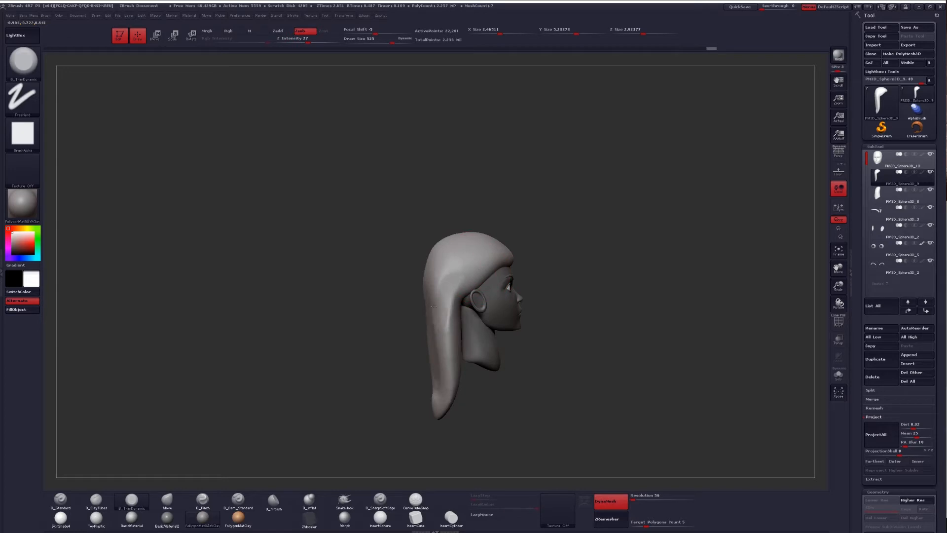
{"action": "left_click_drag", "start_coordinate": [477, 285], "coordinate": [495, 255]}
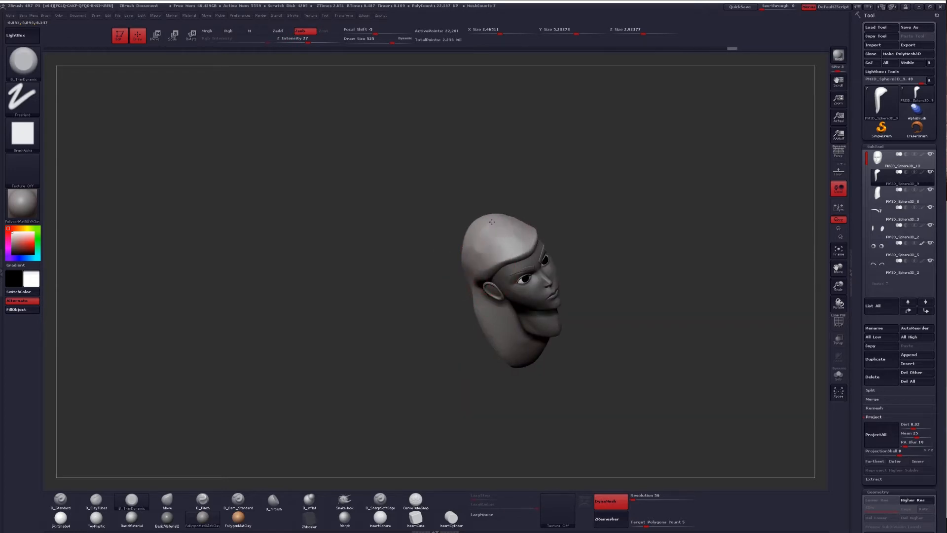
{"action": "left_click_drag", "start_coordinate": [471, 235], "coordinate": [453, 209]}
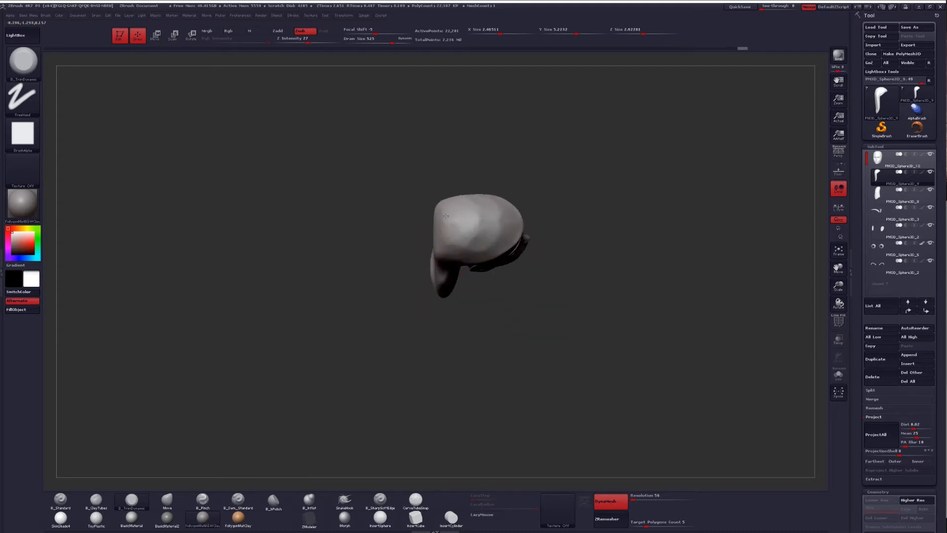
{"action": "mouse_move", "coordinate": [460, 255]}
{"action": "left_mouse_down"}
{"action": "mouse_move", "coordinate": [445, 202]}
{"action": "mouse_move", "coordinate": [525, 271]}
{"action": "left_mouse_up"}
- Shape the front hairline over the forehead and temples with the Move brush
{"action": "key", "text": "b"}
{"action": "key", "text": "m"}
{"action": "key", "text": "v"}
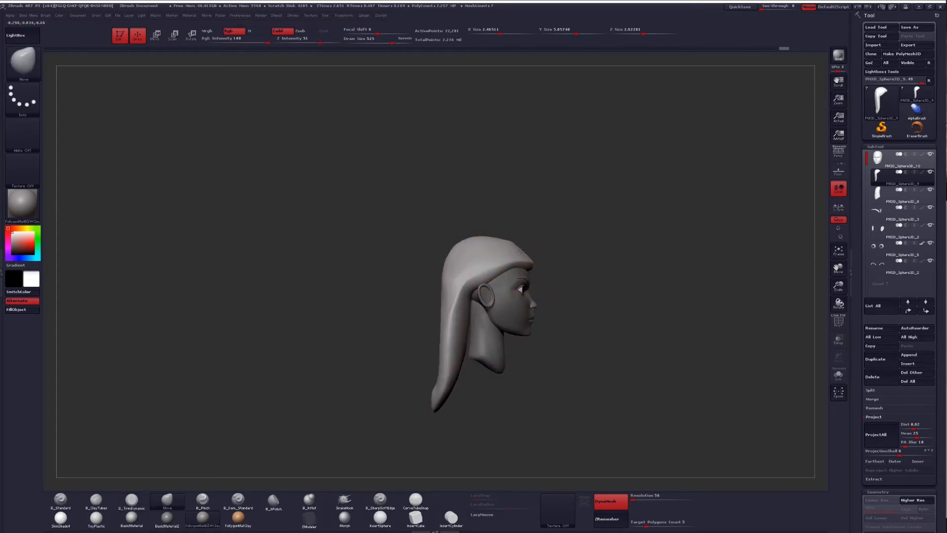
{"action": "right_click_drag", "start_coordinate": [557, 271], "coordinate": [539, 262], "text": "shift"}
{"action": "key", "text": "space"}
{"action": "left_click_drag", "start_coordinate": [540, 263], "coordinate": [533, 263]}
{"action": "right_click_drag", "start_coordinate": [532, 285], "coordinate": [531, 270]}
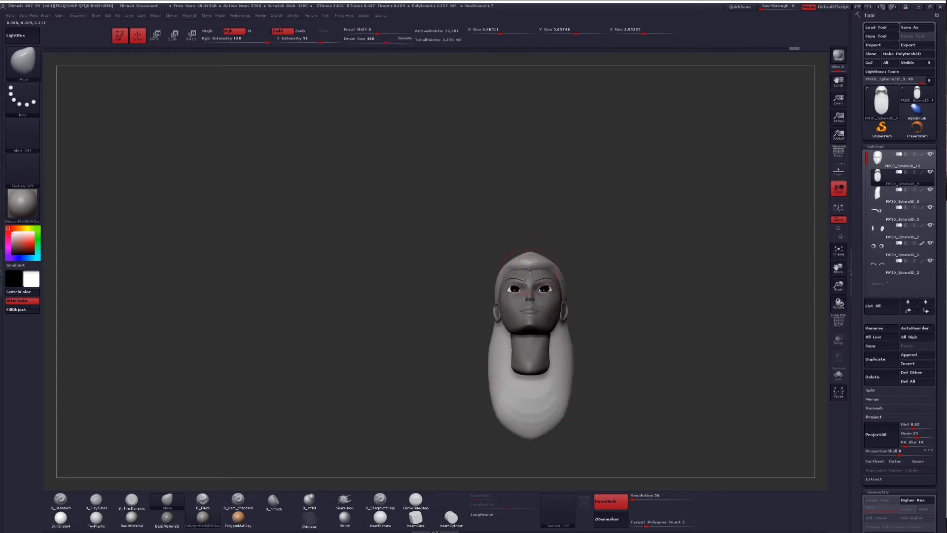
{"action": "left_click_drag", "start_coordinate": [531, 272], "coordinate": [531, 270]}
{"action": "mouse_move", "coordinate": [531, 271]}
{"action": "right_mouse_down"}
{"action": "mouse_move", "coordinate": [531, 283]}
{"action": "mouse_move", "coordinate": [519, 263]}
{"action": "mouse_move", "coordinate": [523, 270]}
{"action": "right_mouse_up"}
- Sharpen the edge of the hairline around the face with the Pinch brush
{"action": "key", "text": "b"}
{"action": "key", "text": "p"}
{"action": "key", "text": "i"}
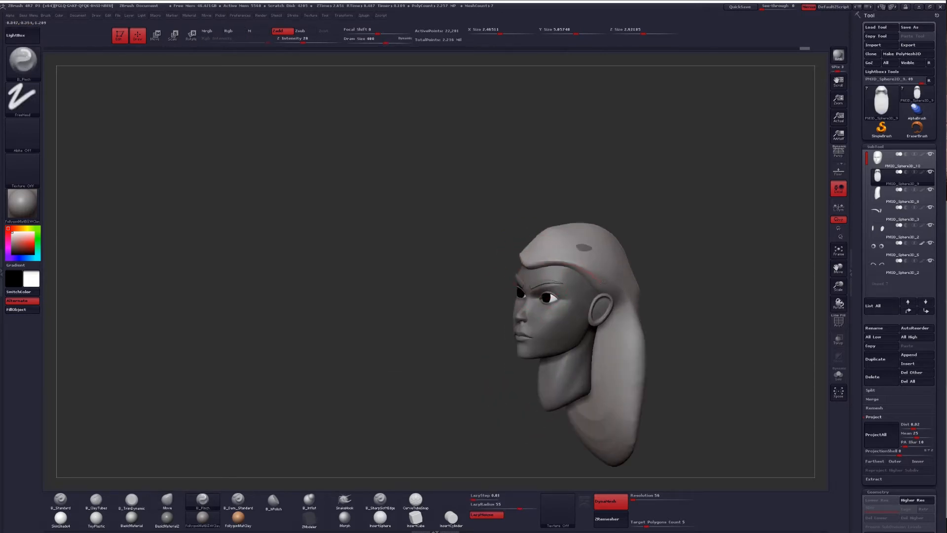
{"action": "right_click_drag", "start_coordinate": [621, 316], "coordinate": [609, 325]}
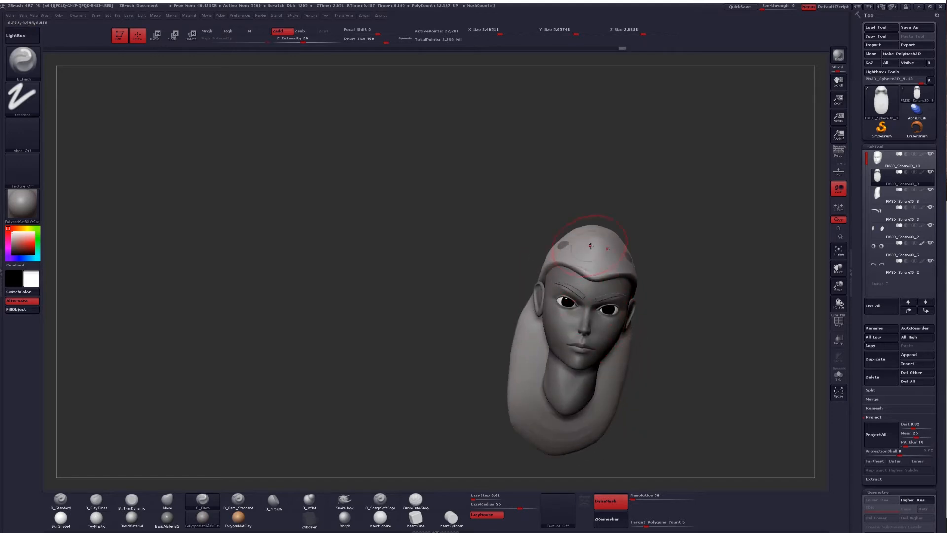
- Refine the hair's crown and back profile with the Move brush, using varied brush sizes
{"action": "key", "text": "b"}
{"action": "key", "text": "m"}
{"action": "key", "text": "v"}
{"action": "mouse_move", "coordinate": [591, 245]}
{"action": "right_mouse_down"}
{"action": "mouse_move", "coordinate": [579, 271]}
{"action": "mouse_move", "coordinate": [621, 266]}
{"action": "right_mouse_up"}
{"action": "key", "text": "space"}
{"action": "left_click_drag", "start_coordinate": [548, 248], "coordinate": [550, 248]}
{"action": "right_click_drag", "start_coordinate": [550, 249], "coordinate": [567, 239]}
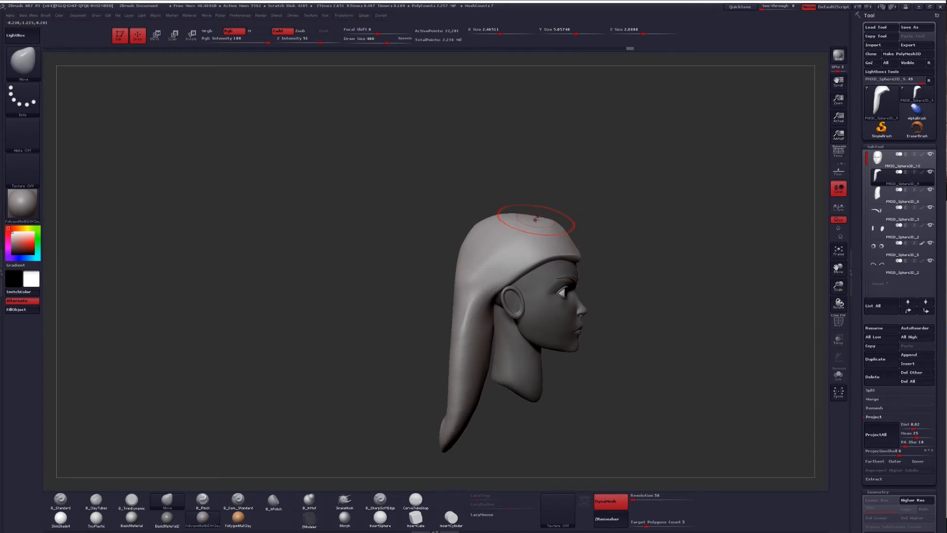
{"action": "left_click_drag", "start_coordinate": [521, 216], "coordinate": [506, 218], "text": "shift"}
{"action": "left_click_drag", "start_coordinate": [507, 220], "coordinate": [504, 214]}
{"action": "mouse_move", "coordinate": [528, 224]}
{"action": "right_mouse_down", "text": "shift"}
{"action": "mouse_move", "coordinate": [543, 232]}
{"action": "mouse_move", "coordinate": [514, 233]}
{"action": "mouse_move", "coordinate": [522, 212]}
{"action": "right_mouse_up", "text": "shift"}
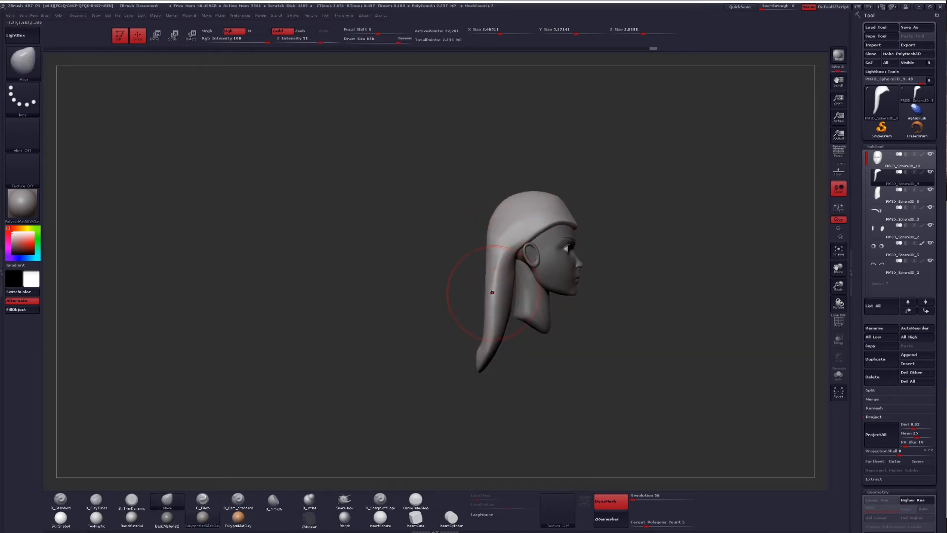
- Turn on perspective distortion and curve the hair inward behind the neck, with the tail sweeping backward
{"action": "left_click", "coordinate": [843, 345]}
{"action": "right_click", "coordinate": [501, 279]}
{"action": "left_click_drag", "start_coordinate": [501, 279], "coordinate": [503, 280]}
{"action": "right_click_drag", "start_coordinate": [437, 277], "coordinate": [495, 277]}
{"action": "left_click_drag", "start_coordinate": [503, 298], "coordinate": [500, 297]}
{"action": "key", "text": "shift"}
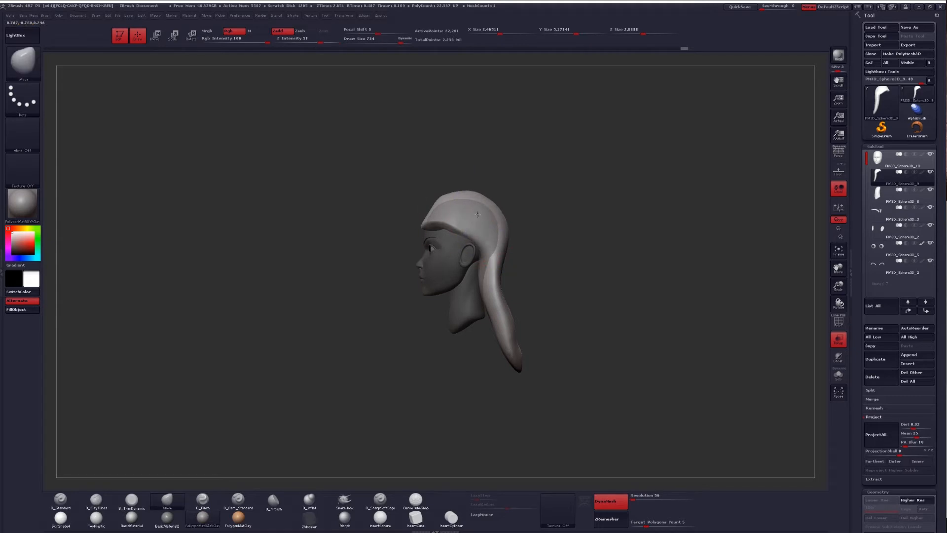
{"action": "key", "text": "space"}
{"action": "left_click_drag", "start_coordinate": [496, 273], "coordinate": [495, 275]}
- Retopologize the hair with ZRemesher at a target polygon count of 0.1
{"action": "right_click_drag", "start_coordinate": [526, 321], "coordinate": [527, 329], "text": "ctrl"}
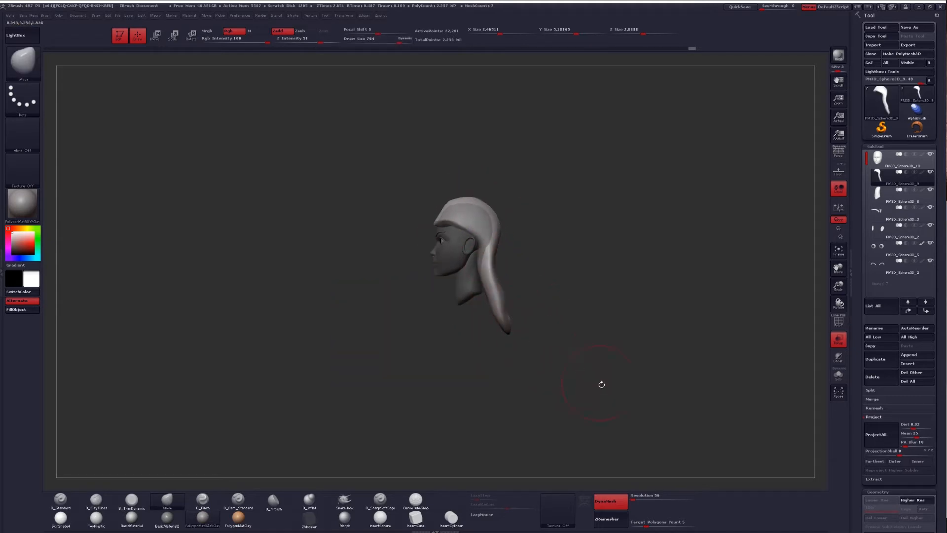
{"action": "left_click_drag", "start_coordinate": [646, 520], "coordinate": [626, 521]}
{"action": "left_click", "coordinate": [622, 522]}
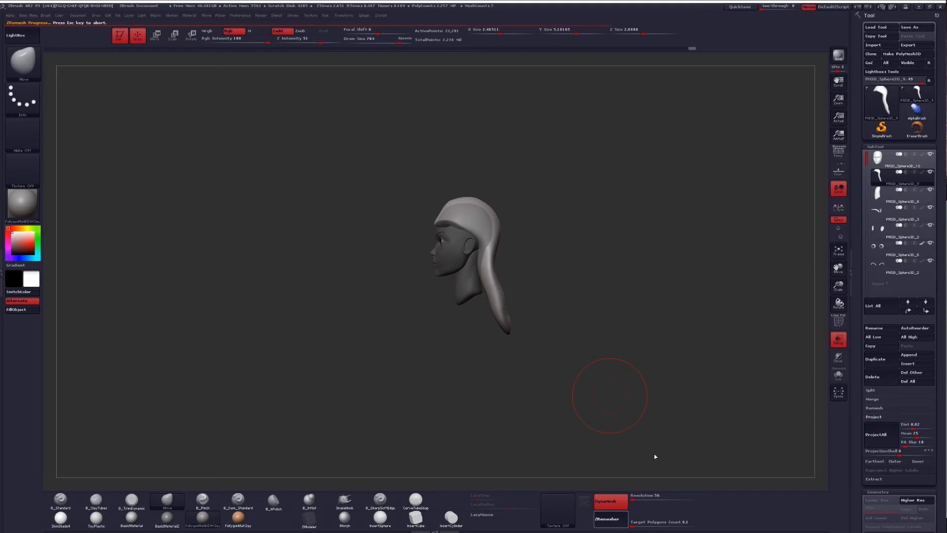
- Turn off perspective distortion and widen and lengthen the lower hair into a broad, rounded mass
{"action": "left_click", "coordinate": [833, 344]}
{"action": "key", "text": "space"}
{"action": "left_click_drag", "start_coordinate": [500, 284], "coordinate": [492, 298]}
{"action": "mouse_move", "coordinate": [534, 316]}
{"action": "right_mouse_down"}
{"action": "mouse_move", "coordinate": [496, 312]}
{"action": "mouse_move", "coordinate": [504, 313]}
{"action": "right_mouse_up"}
{"action": "key", "text": "space"}
{"action": "left_click_drag", "start_coordinate": [509, 311], "coordinate": [519, 311]}
{"action": "left_click_drag", "start_coordinate": [511, 318], "coordinate": [512, 353]}
{"action": "right_click_drag", "start_coordinate": [513, 312], "coordinate": [599, 327]}
{"action": "mouse_move", "coordinate": [534, 315]}
{"action": "left_mouse_down"}
{"action": "mouse_move", "coordinate": [554, 304]}
{"action": "mouse_move", "coordinate": [551, 342]}
{"action": "left_mouse_up"}
{"action": "right_click_drag", "start_coordinate": [511, 311], "coordinate": [511, 340]}
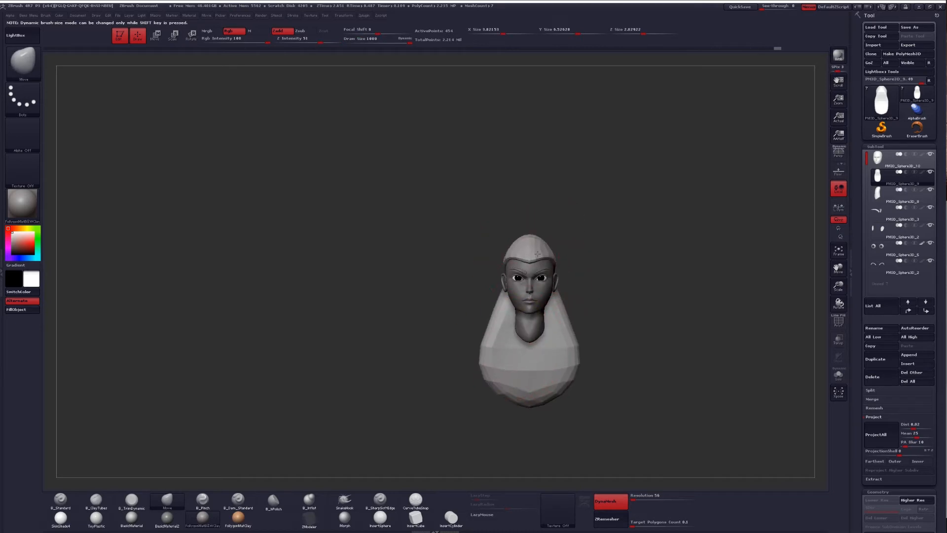
- Adjust the low-poly hair's front hairline over the forehead with a smaller Move brush
{"action": "right_click_drag", "start_coordinate": [538, 254], "coordinate": [546, 258], "text": "ctrl"}
{"action": "key", "text": "space"}
{"action": "left_click_drag", "start_coordinate": [548, 256], "coordinate": [532, 255]}
{"action": "right_click_drag", "start_coordinate": [532, 255], "coordinate": [533, 270]}
{"action": "left_click_drag", "start_coordinate": [532, 263], "coordinate": [534, 271]}
{"action": "right_click_drag", "start_coordinate": [567, 341], "coordinate": [572, 316]}
{"action": "mouse_move", "coordinate": [573, 340]}
{"action": "right_mouse_down", "text": "ctrl"}
{"action": "mouse_move", "coordinate": [575, 323]}
{"action": "mouse_move", "coordinate": [564, 314]}
{"action": "right_mouse_up", "text": "ctrl"}
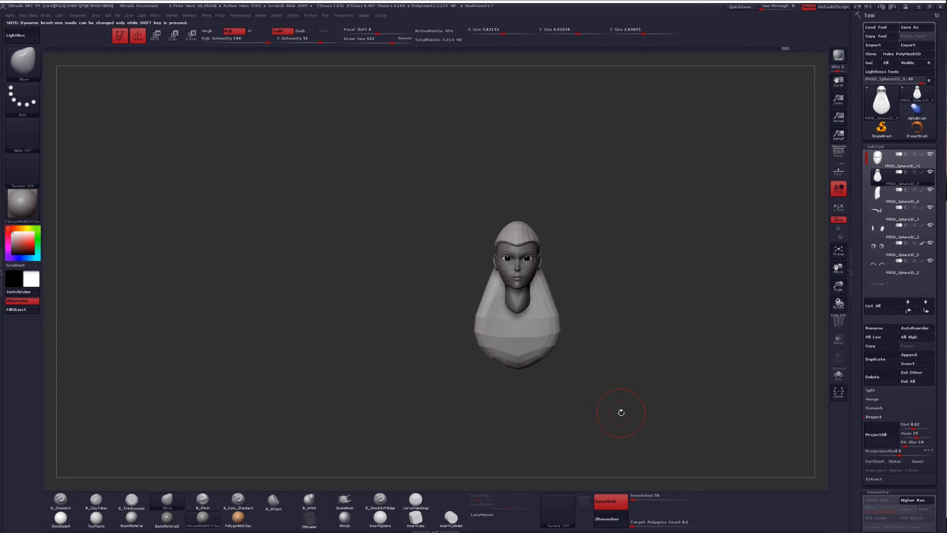
- Enlarge the Move brush and reshape the lower hair into a longer, fuller silhouette
{"action": "mouse_move", "coordinate": [627, 344]}
{"action": "right_mouse_down"}
{"action": "mouse_move", "coordinate": [621, 360]}
{"action": "mouse_move", "coordinate": [617, 351]}
{"action": "right_mouse_up"}
{"action": "right_click_drag", "start_coordinate": [617, 351], "coordinate": [583, 356], "text": "alt"}
{"action": "key", "text": "space"}
{"action": "left_click_drag", "start_coordinate": [517, 325], "coordinate": [534, 325]}
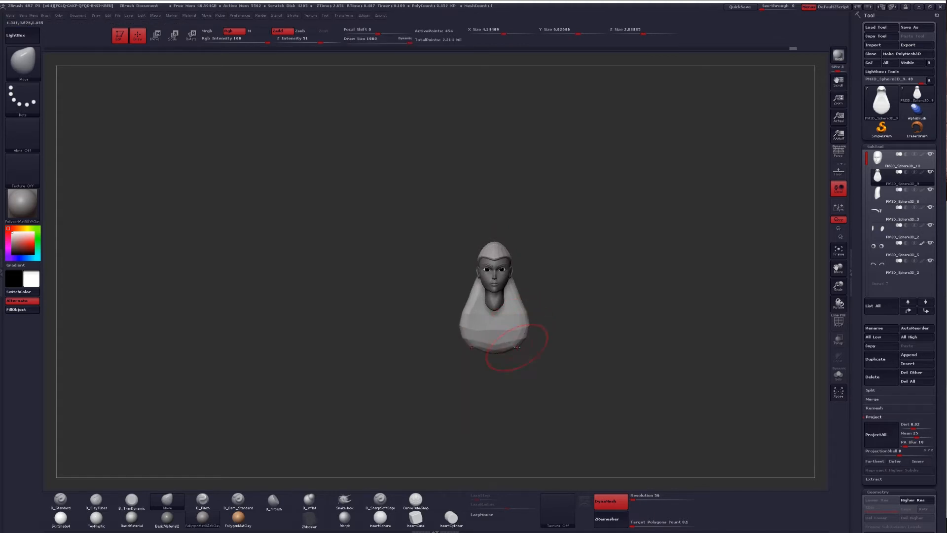
{"action": "right_click_drag", "start_coordinate": [508, 342], "coordinate": [567, 348]}
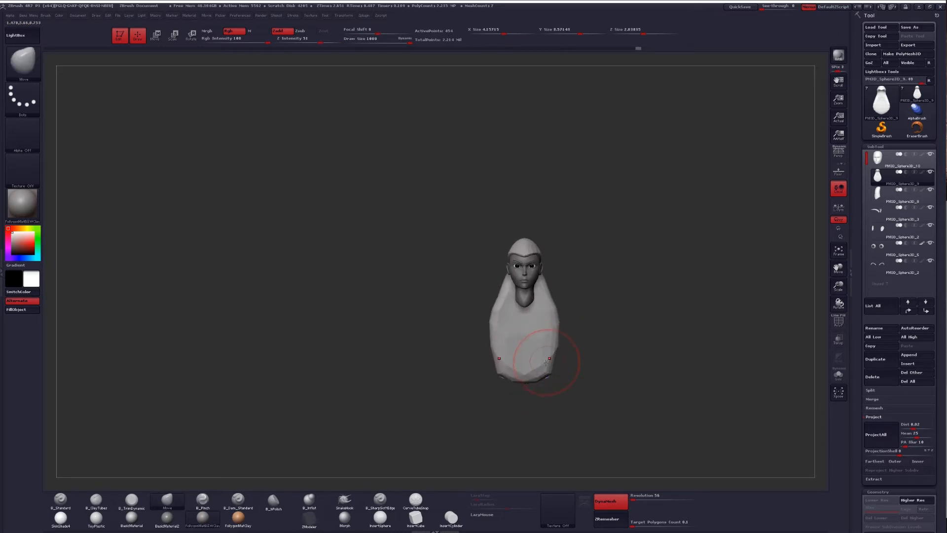
- Subdivide the hair mesh once and refine its lower outline with the Move brush
{"action": "key", "text": "ctrl+d"}
{"action": "mouse_move", "coordinate": [501, 341]}
{"action": "right_mouse_down"}
{"action": "mouse_move", "coordinate": [528, 344]}
{"action": "mouse_move", "coordinate": [519, 359]}
{"action": "mouse_move", "coordinate": [488, 356]}
{"action": "mouse_move", "coordinate": [524, 339]}
{"action": "right_mouse_up"}
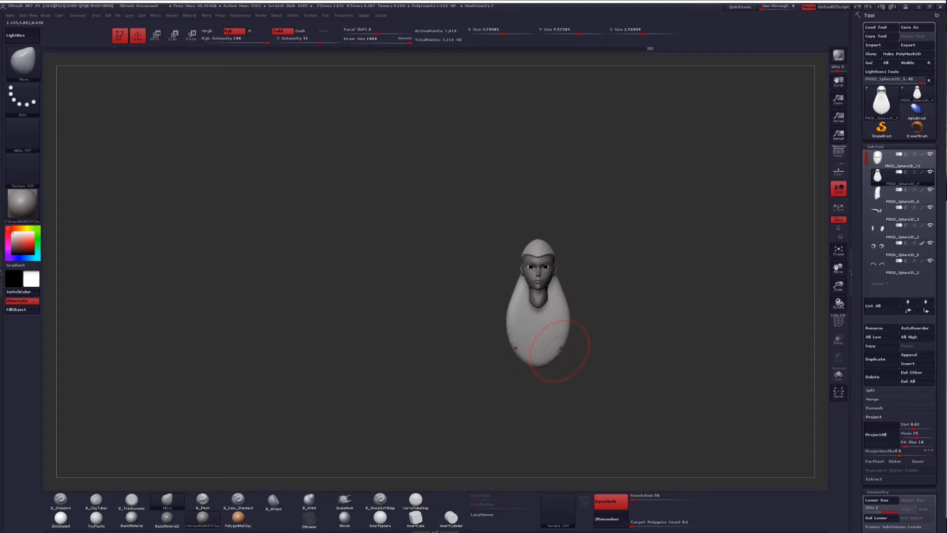
{"action": "mouse_move", "coordinate": [571, 335]}
{"action": "right_mouse_down"}
{"action": "mouse_move", "coordinate": [605, 318]}
{"action": "mouse_move", "coordinate": [556, 319]}
{"action": "mouse_move", "coordinate": [604, 340]}
{"action": "mouse_move", "coordinate": [599, 331]}
{"action": "right_mouse_up"}
- Build up long vertical strands down the back of the hair with the ClayTubes brush
{"action": "key", "text": "2"}
{"action": "left_click_drag", "start_coordinate": [547, 255], "coordinate": [525, 395]}
{"action": "mouse_move", "coordinate": [538, 278]}
{"action": "left_mouse_down"}
{"action": "mouse_move", "coordinate": [530, 409]}
{"action": "mouse_move", "coordinate": [553, 415]}
{"action": "left_mouse_up"}
{"action": "right_click_drag", "start_coordinate": [567, 318], "coordinate": [605, 315]}
{"action": "mouse_move", "coordinate": [553, 296]}
{"action": "left_mouse_down", "text": "shift"}
{"action": "mouse_move", "coordinate": [557, 365]}
{"action": "mouse_move", "coordinate": [560, 316]}
{"action": "left_mouse_up", "text": "shift"}
{"action": "right_click_drag", "start_coordinate": [558, 332], "coordinate": [551, 311], "text": "ctrl"}
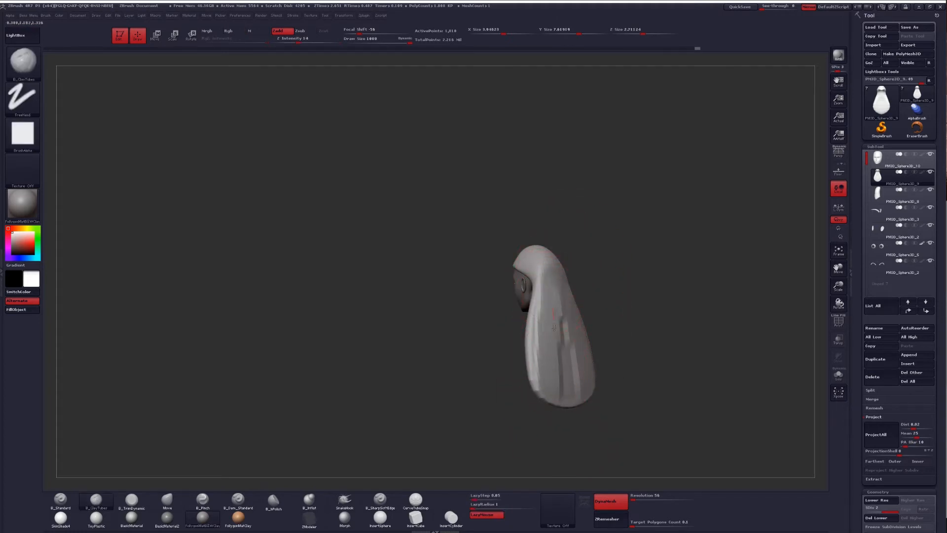
- Smooth the clay strokes and work the inner side of the hair with the hair subtool isolated
{"action": "right_click_drag", "start_coordinate": [560, 391], "coordinate": [565, 367], "text": "shift"}
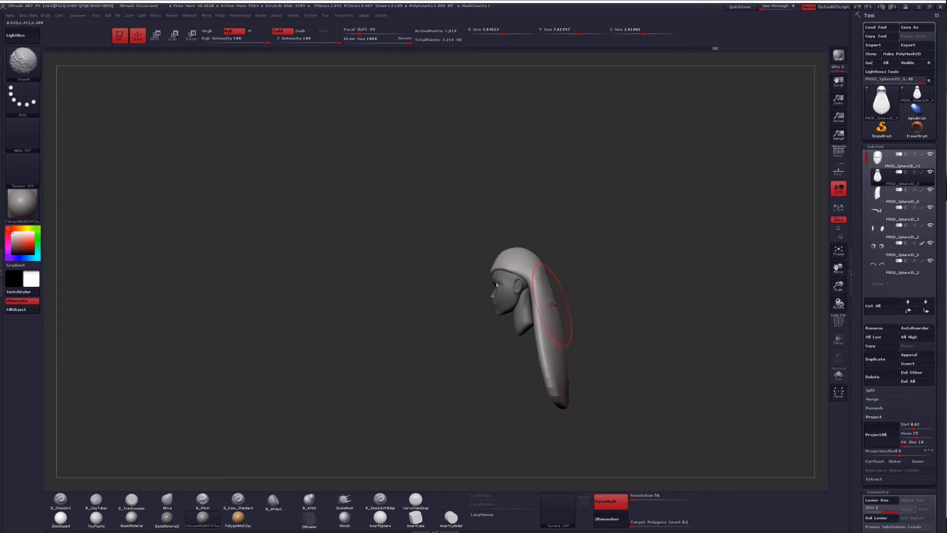
{"action": "right_click_drag", "start_coordinate": [554, 305], "coordinate": [536, 309]}
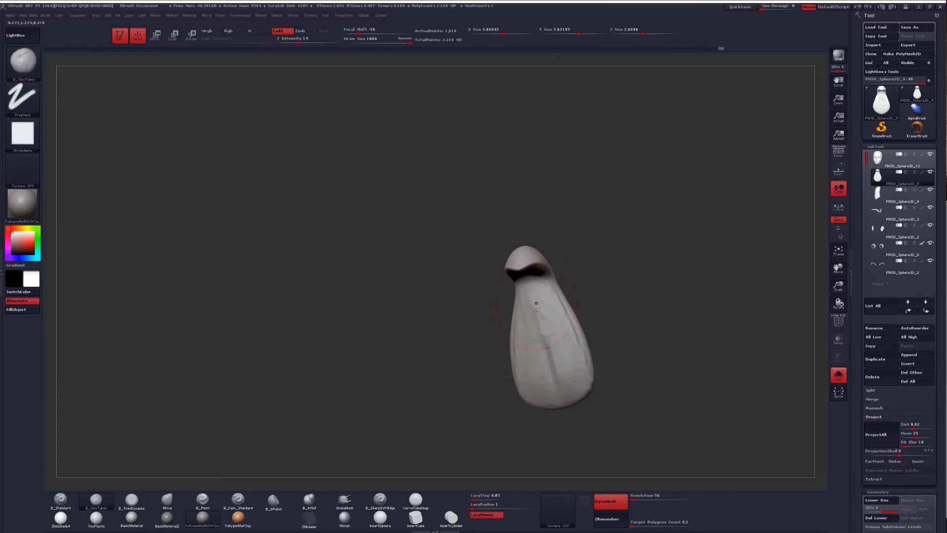
{"action": "mouse_move", "coordinate": [536, 309]}
{"action": "right_mouse_down", "text": "shift"}
{"action": "mouse_move", "coordinate": [547, 355]}
{"action": "mouse_move", "coordinate": [573, 384]}
{"action": "mouse_move", "coordinate": [557, 382]}
{"action": "mouse_move", "coordinate": [605, 398]}
{"action": "right_mouse_up", "text": "shift"}
{"action": "right_click_drag", "start_coordinate": [605, 399], "coordinate": [567, 382], "text": "alt"}
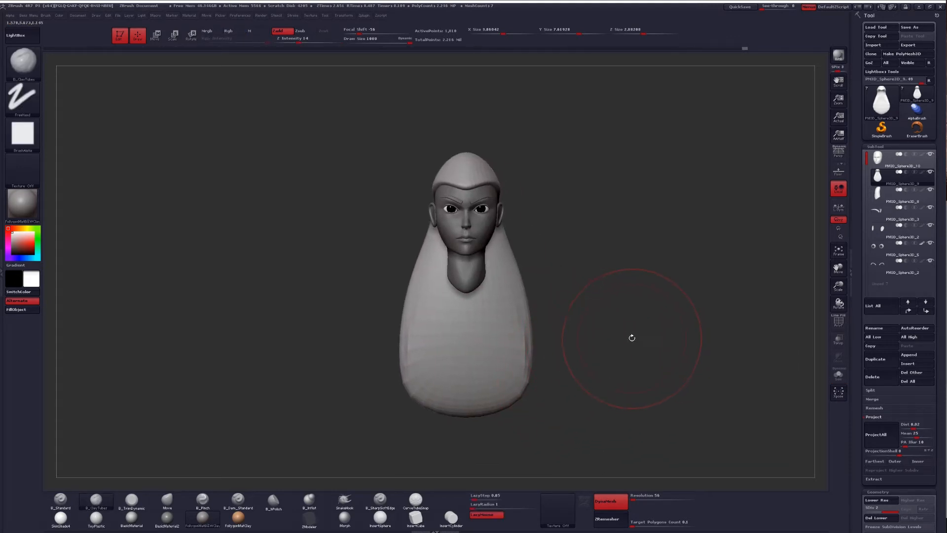
- Switch to the Move brush and set its draw size to 1000
{"action": "mouse_move", "coordinate": [479, 176]}
{"action": "right_mouse_down", "text": "alt"}
{"action": "mouse_move", "coordinate": [489, 185]}
{"action": "mouse_move", "coordinate": [481, 194]}
{"action": "right_mouse_up", "text": "alt"}
{"action": "key", "text": "b"}
{"action": "key", "text": "m"}
{"action": "key", "text": "v"}
{"action": "key", "text": "space"}
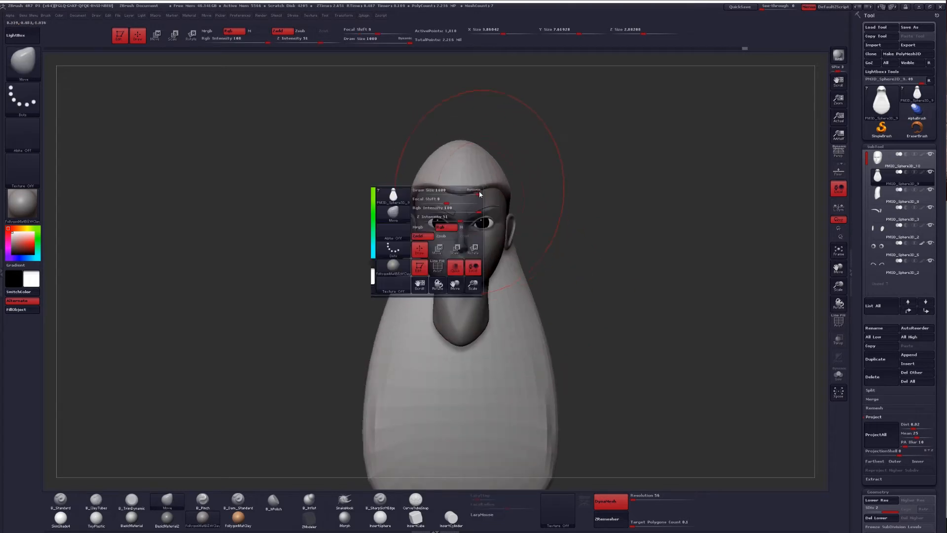
{"action": "left_click_drag", "start_coordinate": [481, 193], "coordinate": [468, 191]}
{"action": "right_click_drag", "start_coordinate": [469, 190], "coordinate": [489, 286], "text": "alt"}
{"action": "right_click", "coordinate": [490, 287]}
{"action": "key", "text": "space"}
{"action": "left_click_drag", "start_coordinate": [492, 285], "coordinate": [515, 282]}
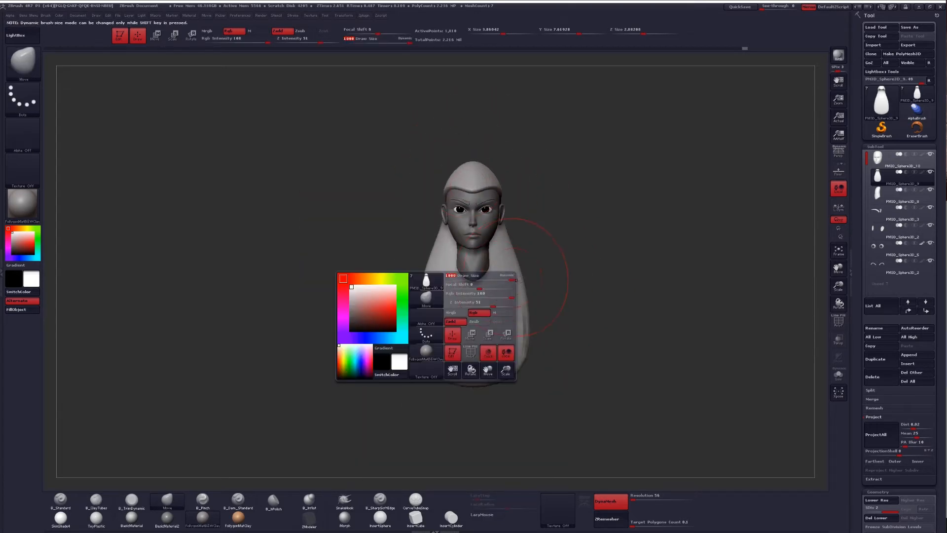
- Turn off dynamic brush sizing and reduce the Move brush's draw size for the side of the hair
{"action": "key", "text": "space"}
{"action": "key", "text": "space"}
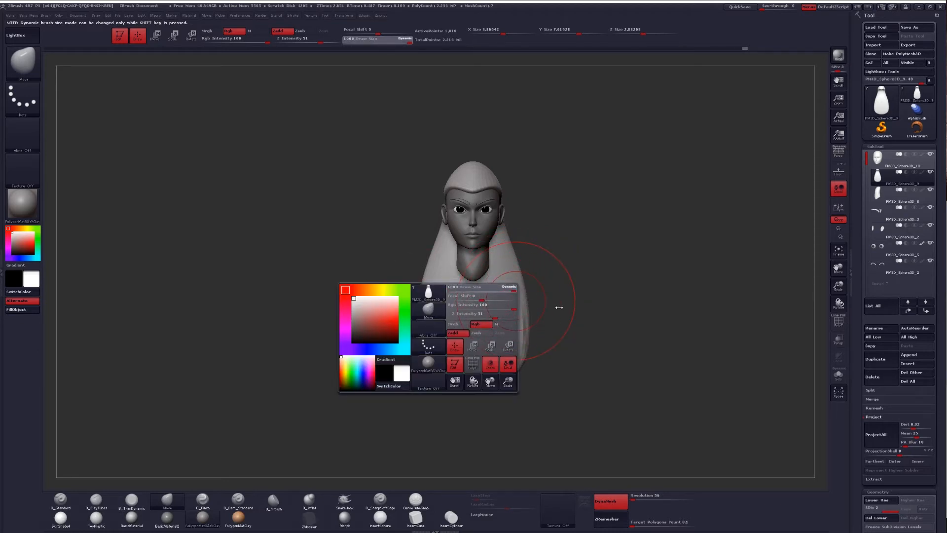
{"action": "left_click_drag", "start_coordinate": [559, 307], "coordinate": [558, 305]}
{"action": "key", "text": "space"}
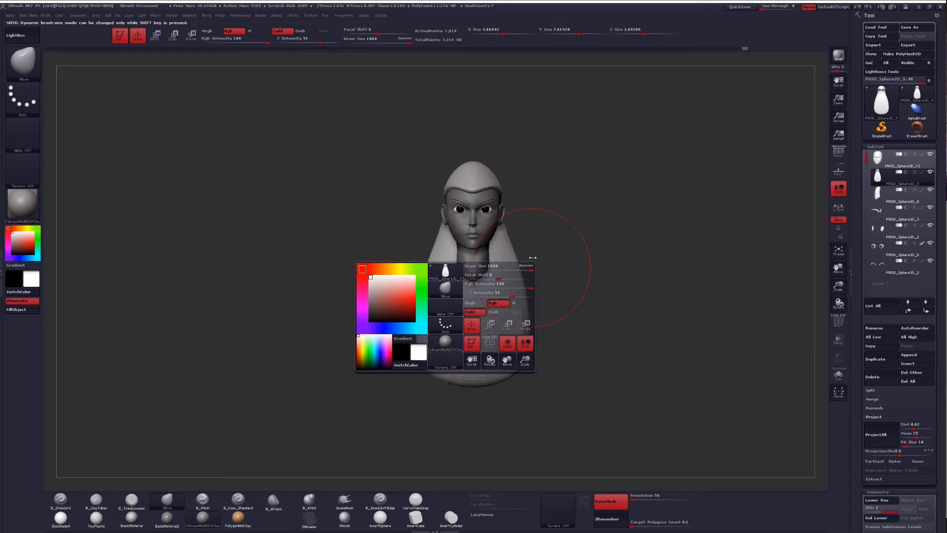
{"action": "key", "text": "shift"}
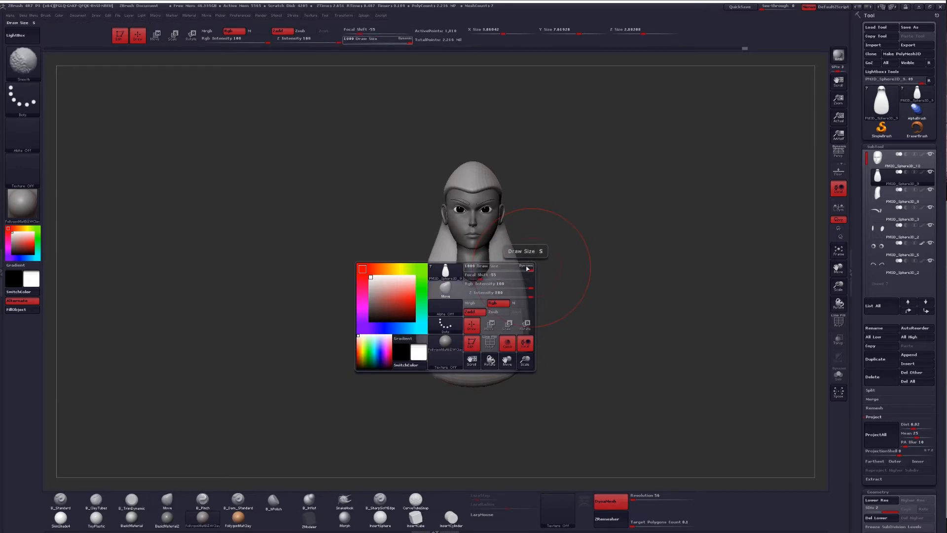
{"action": "left_click_drag", "start_coordinate": [527, 268], "coordinate": [503, 270]}
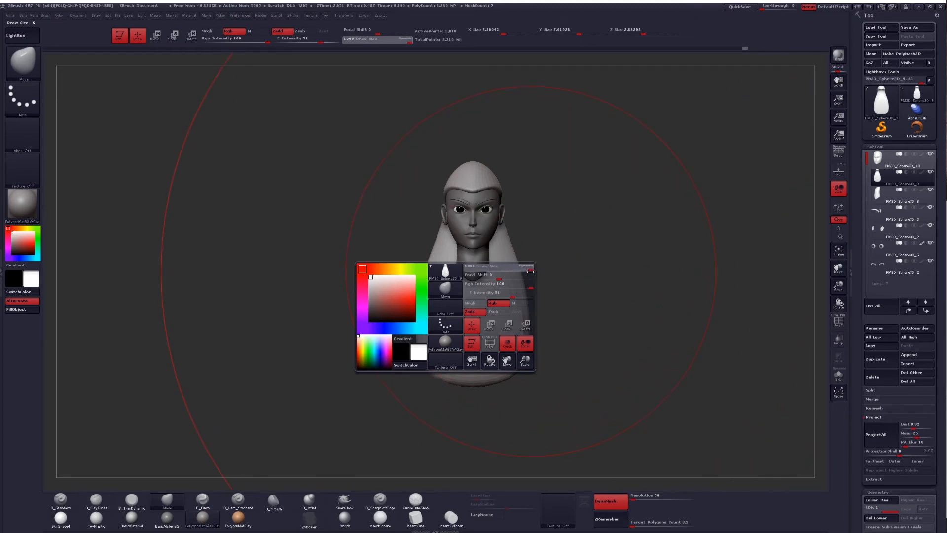
{"action": "mouse_move", "coordinate": [505, 275]}
{"action": "left_mouse_down"}
{"action": "mouse_move", "coordinate": [545, 274]}
{"action": "mouse_move", "coordinate": [550, 285]}
{"action": "mouse_move", "coordinate": [677, 315]}
{"action": "left_mouse_up"}
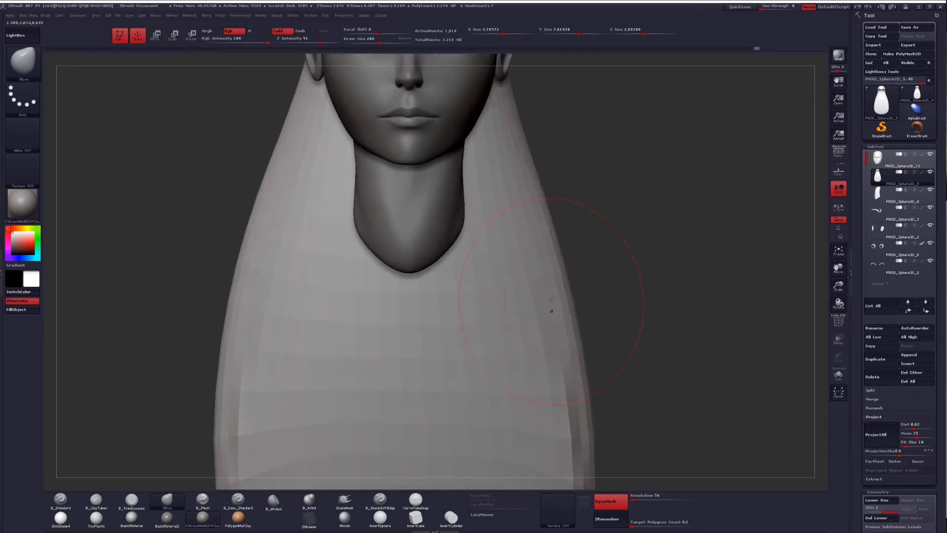
- Reshape the side and back of the long hair beside the neck with the Move brush
{"action": "mouse_move", "coordinate": [560, 269]}
{"action": "left_mouse_down", "text": "alt"}
{"action": "mouse_move", "coordinate": [541, 267]}
{"action": "mouse_move", "coordinate": [520, 293]}
{"action": "mouse_move", "coordinate": [538, 299]}
{"action": "mouse_move", "coordinate": [509, 288]}
{"action": "mouse_move", "coordinate": [539, 297]}
{"action": "left_mouse_up", "text": "alt"}
{"action": "right_click_drag", "start_coordinate": [539, 297], "coordinate": [548, 298], "text": "alt"}
{"action": "right_click_drag", "start_coordinate": [508, 266], "coordinate": [460, 262], "text": "alt"}
{"action": "mouse_move", "coordinate": [464, 273]}
{"action": "left_mouse_down"}
{"action": "mouse_move", "coordinate": [438, 291]}
{"action": "mouse_move", "coordinate": [446, 283]}
{"action": "mouse_move", "coordinate": [450, 322]}
{"action": "mouse_move", "coordinate": [467, 268]}
{"action": "left_mouse_up"}
{"action": "mouse_move", "coordinate": [467, 268]}
{"action": "right_mouse_down"}
{"action": "mouse_move", "coordinate": [495, 254]}
{"action": "mouse_move", "coordinate": [481, 281]}
{"action": "right_mouse_up"}
{"action": "key", "text": "space"}
{"action": "left_click", "coordinate": [440, 204]}
{"action": "right_click_drag", "start_coordinate": [442, 204], "coordinate": [492, 209]}
{"action": "key", "text": "ctrl+shift+space"}
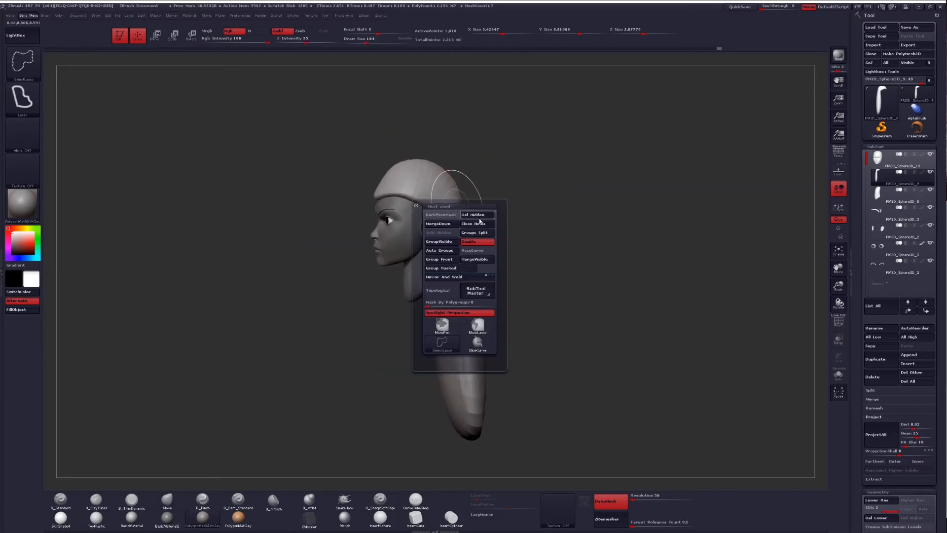
{"action": "key", "text": "space"}
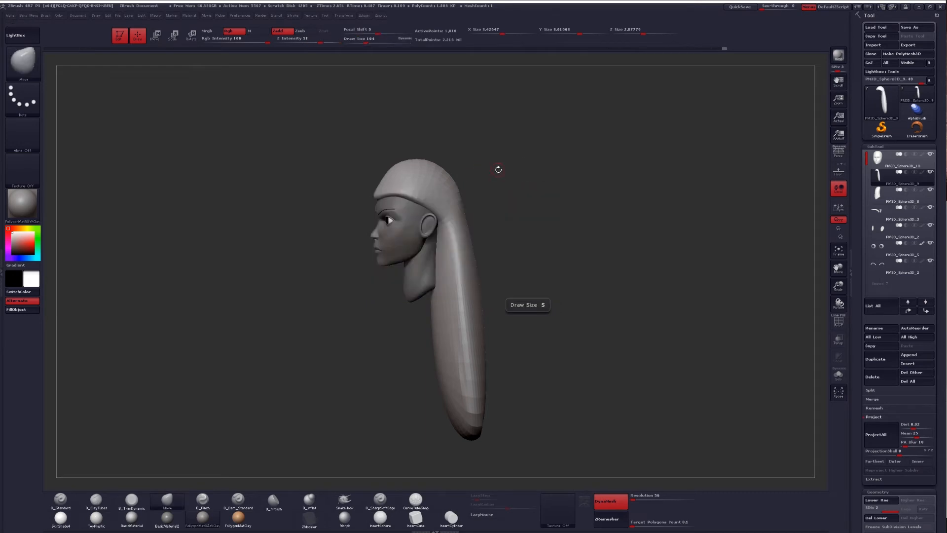
- Enlarge the Move brush and push the back of the hair into a smoother profile behind the head and nape
{"action": "right_click_drag", "start_coordinate": [508, 169], "coordinate": [463, 209]}
{"action": "key", "text": "space"}
{"action": "left_click_drag", "start_coordinate": [469, 210], "coordinate": [486, 210]}
{"action": "right_click_drag", "start_coordinate": [485, 210], "coordinate": [520, 212], "text": "shift"}
{"action": "left_click_drag", "start_coordinate": [485, 230], "coordinate": [479, 232]}
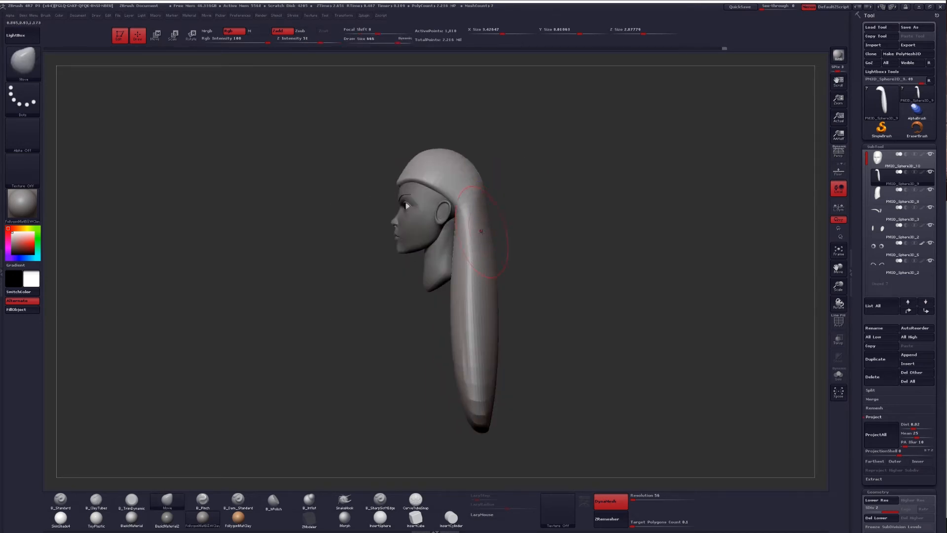
{"action": "right_click_drag", "start_coordinate": [463, 270], "coordinate": [550, 273]}
{"action": "right_click_drag", "start_coordinate": [486, 221], "coordinate": [491, 244], "text": "ctrl"}
{"action": "mouse_move", "coordinate": [599, 246]}
{"action": "right_mouse_down"}
{"action": "mouse_move", "coordinate": [524, 259]}
{"action": "mouse_move", "coordinate": [526, 279]}
{"action": "right_mouse_up"}
- Select the ears subtool and reposition the ears with a Transpose Move line
{"action": "left_click", "coordinate": [549, 258], "text": "alt"}
{"action": "key", "text": "w"}
{"action": "left_click_drag", "start_coordinate": [558, 227], "coordinate": [498, 227], "text": "shift"}
{"action": "left_click_drag", "start_coordinate": [437, 236], "coordinate": [435, 285]}
{"action": "key", "text": "q"}
{"action": "right_click_drag", "start_coordinate": [540, 245], "coordinate": [562, 249], "text": "shift"}
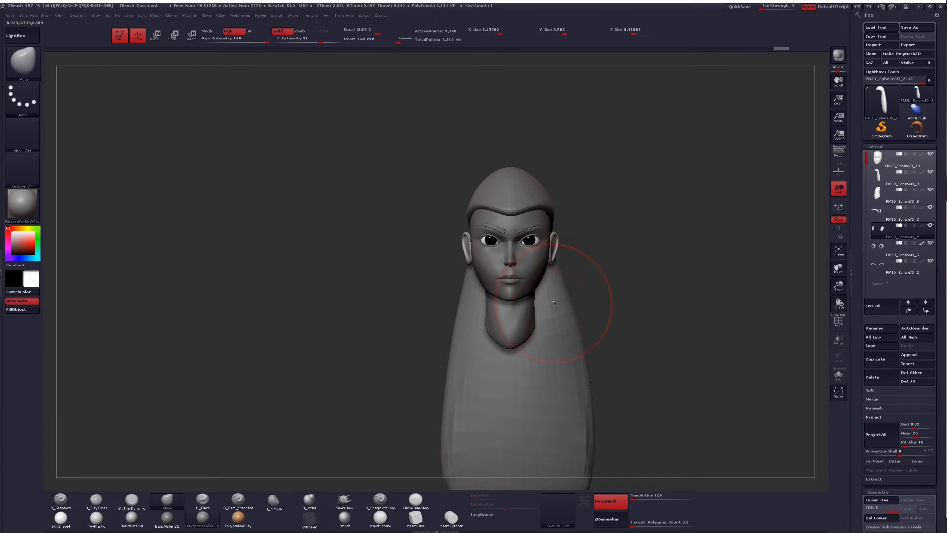
- Reselect the hair, adjust its crown with the Move brush, and set the draw size to 542
{"action": "left_click", "coordinate": [573, 397], "text": "alt"}
{"action": "right_click_drag", "start_coordinate": [547, 236], "coordinate": [587, 235], "text": "shift"}
{"action": "left_click_drag", "start_coordinate": [497, 173], "coordinate": [499, 181]}
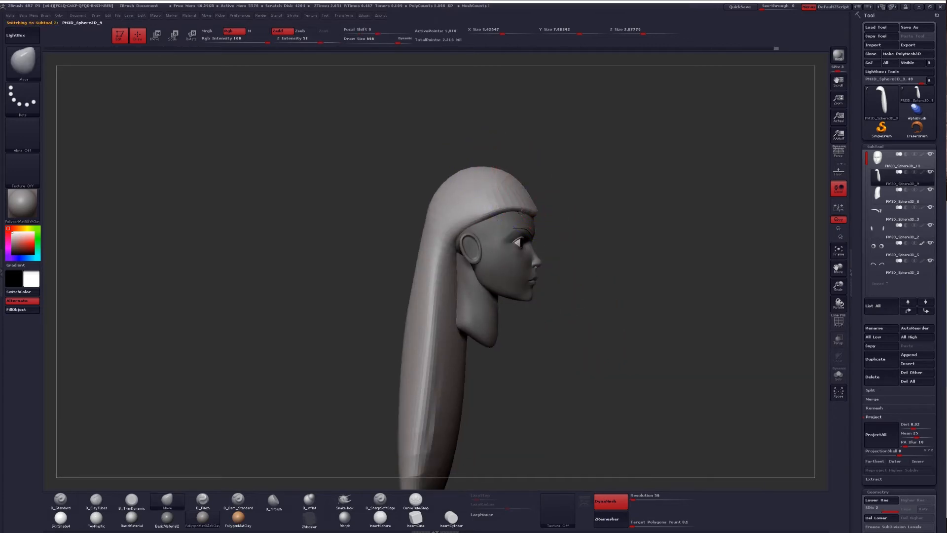
{"action": "right_click_drag", "start_coordinate": [522, 213], "coordinate": [553, 214]}
{"action": "key", "text": "space"}
{"action": "left_click", "coordinate": [489, 245]}
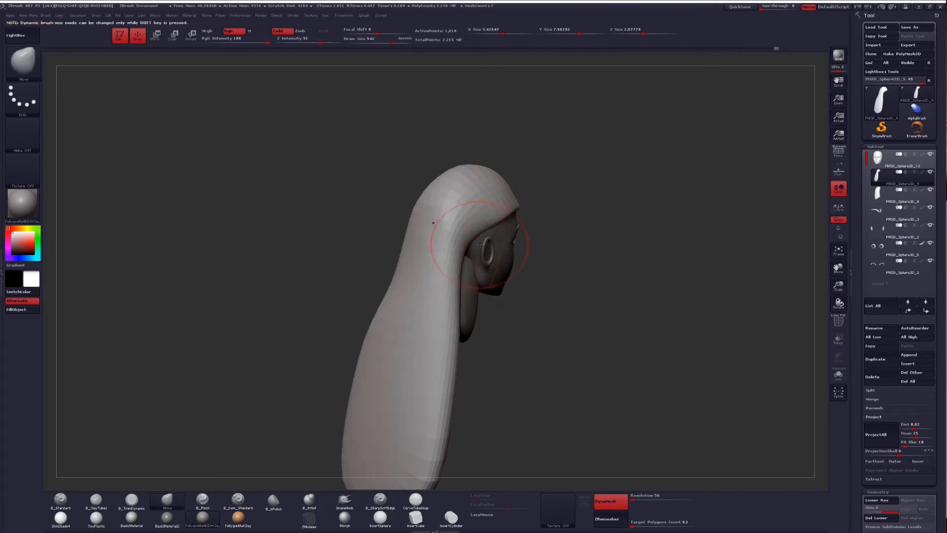
- Pull the side edge of the hair forward over the ear to frame the face, undoing one stray stroke
{"action": "left_click_drag", "start_coordinate": [471, 245], "coordinate": [487, 253]}
{"action": "mouse_move", "coordinate": [490, 236]}
{"action": "left_mouse_down"}
{"action": "mouse_move", "coordinate": [501, 209]}
{"action": "mouse_move", "coordinate": [489, 197]}
{"action": "mouse_move", "coordinate": [501, 247]}
{"action": "left_mouse_up"}
{"action": "key", "text": "ctrl+z"}
{"action": "mouse_move", "coordinate": [642, 254]}
{"action": "left_mouse_down"}
{"action": "mouse_move", "coordinate": [558, 262]}
{"action": "mouse_move", "coordinate": [582, 211]}
{"action": "left_mouse_up"}
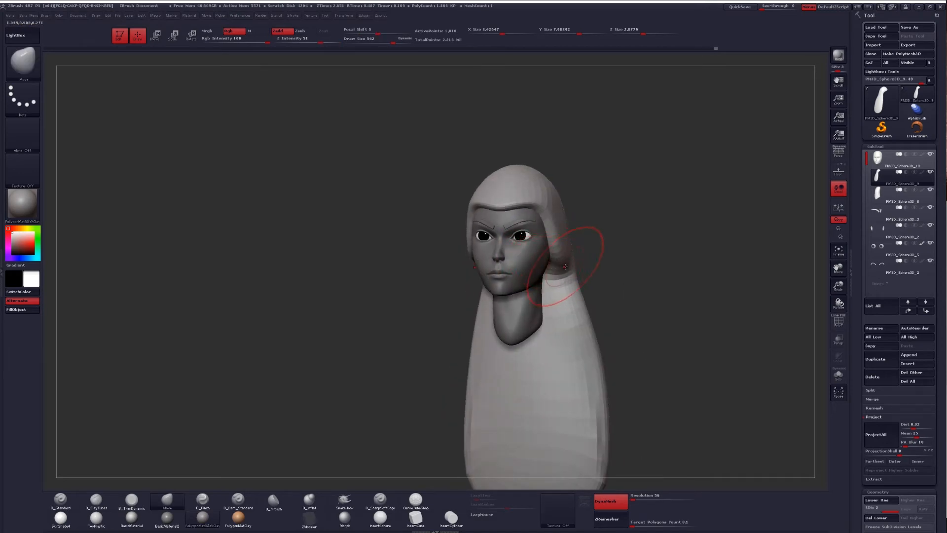
{"action": "mouse_move", "coordinate": [566, 264]}
{"action": "left_mouse_down"}
{"action": "mouse_move", "coordinate": [545, 254]}
{"action": "mouse_move", "coordinate": [543, 273]}
{"action": "left_mouse_up"}
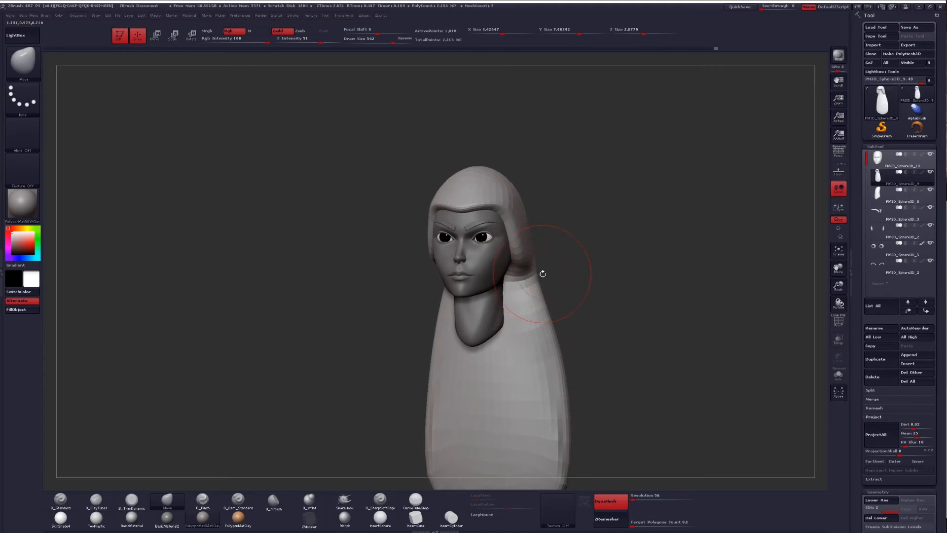
{"action": "left_click_drag", "start_coordinate": [543, 273], "coordinate": [493, 251]}
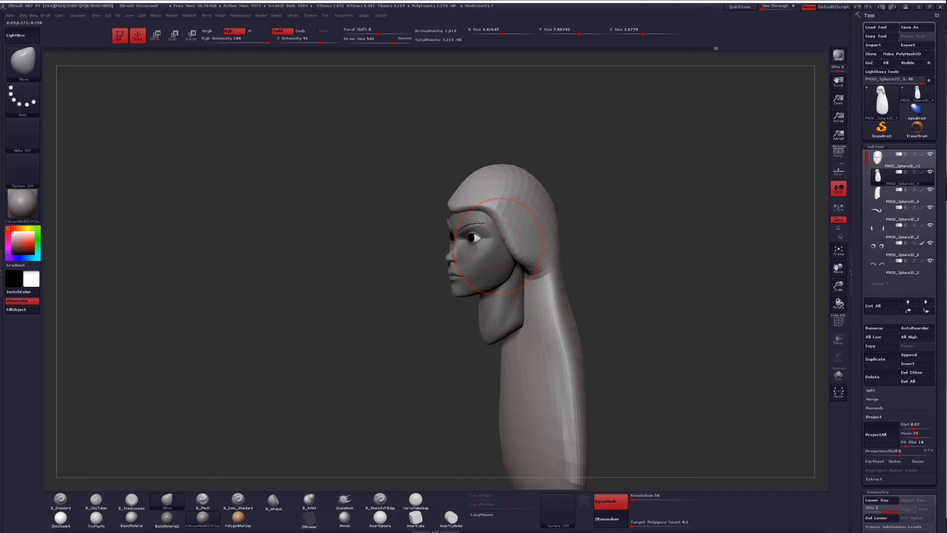
- Smooth the crown and back of the hair around the skull, using transparency temporarily to see the head
{"action": "left_click_drag", "start_coordinate": [572, 247], "coordinate": [493, 208], "text": "shift"}
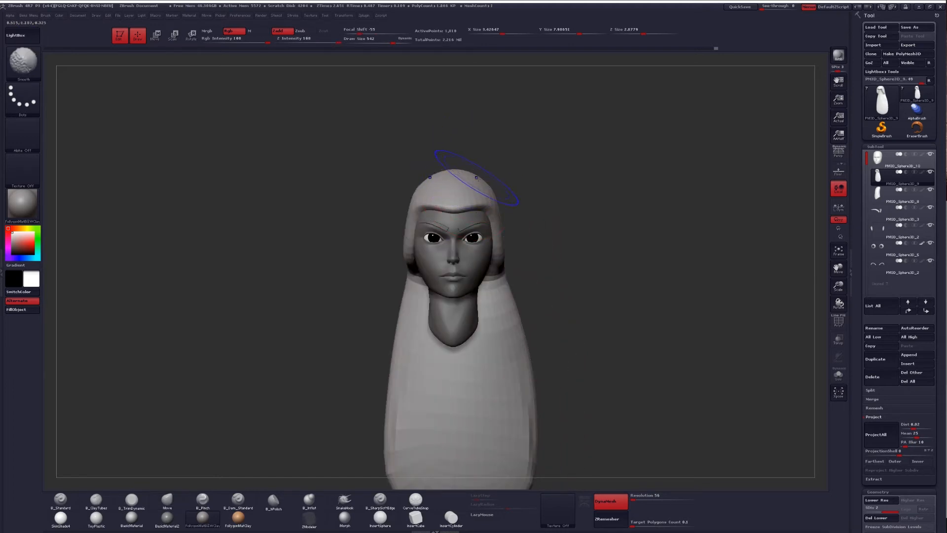
{"action": "left_click", "coordinate": [839, 339]}
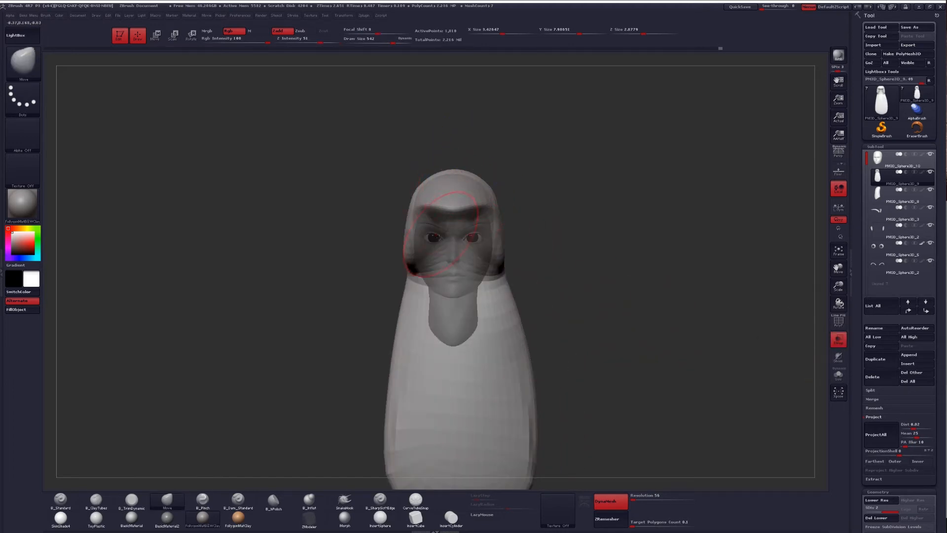
{"action": "left_click_drag", "start_coordinate": [568, 207], "coordinate": [474, 193], "text": "shift"}
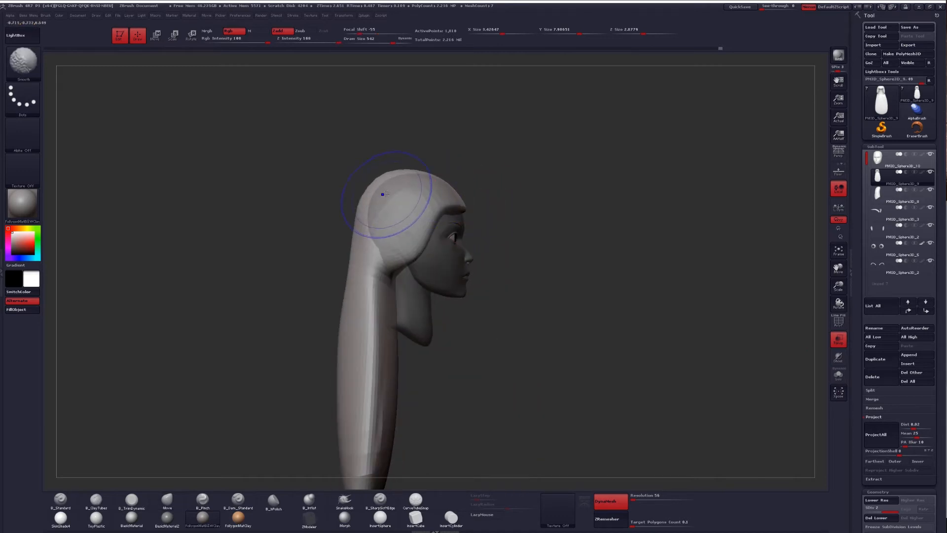
{"action": "left_click_drag", "start_coordinate": [365, 208], "coordinate": [369, 222], "text": "shift"}
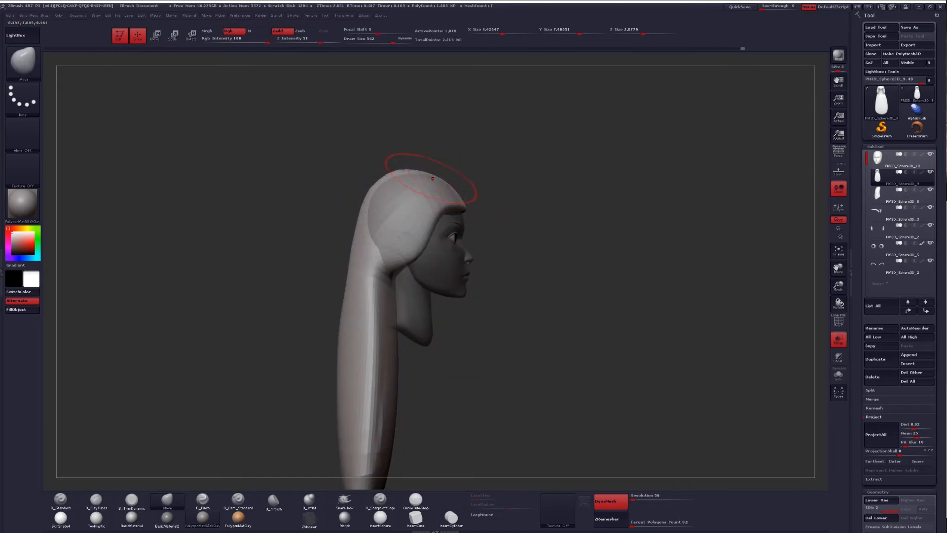
{"action": "left_click", "coordinate": [833, 333]}
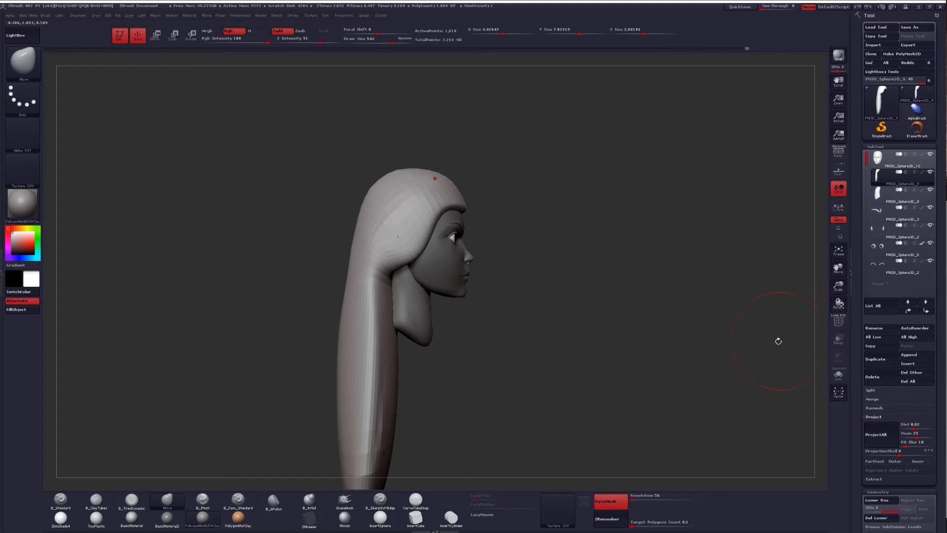
- Pull and smooth the front edge of the hair so it flows from the temple into the length behind the neck
{"action": "mouse_move", "coordinate": [778, 338]}
{"action": "left_mouse_down"}
{"action": "mouse_move", "coordinate": [492, 246]}
{"action": "mouse_move", "coordinate": [503, 231]}
{"action": "left_mouse_up"}
{"action": "mouse_move", "coordinate": [513, 264]}
{"action": "left_mouse_down"}
{"action": "mouse_move", "coordinate": [503, 269]}
{"action": "mouse_move", "coordinate": [507, 296]}
{"action": "mouse_move", "coordinate": [517, 275]}
{"action": "mouse_move", "coordinate": [526, 326]}
{"action": "left_mouse_up"}
{"action": "key", "text": "b"}
{"action": "key", "text": "c"}
{"action": "key", "text": "t"}
{"action": "mouse_move", "coordinate": [518, 296]}
{"action": "left_mouse_down", "text": "shift"}
{"action": "mouse_move", "coordinate": [514, 266]}
{"action": "mouse_move", "coordinate": [508, 283]}
{"action": "left_mouse_up", "text": "shift"}
{"action": "left_click_drag", "start_coordinate": [526, 375], "coordinate": [499, 202], "text": "shift"}
{"action": "left_click_drag", "start_coordinate": [605, 366], "coordinate": [643, 341]}
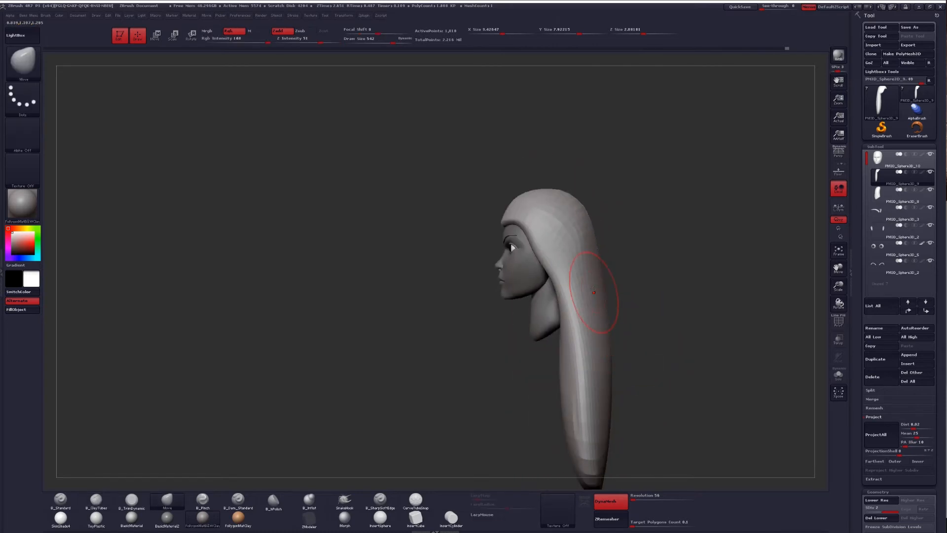
- Resize the Move brush and refine the hair's outline along both sides of the face and neck
{"action": "key", "text": "space"}
{"action": "mouse_move", "coordinate": [575, 318]}
{"action": "left_mouse_down"}
{"action": "mouse_move", "coordinate": [600, 321]}
{"action": "mouse_move", "coordinate": [578, 320]}
{"action": "left_mouse_up"}
{"action": "left_click_drag", "start_coordinate": [508, 407], "coordinate": [514, 406]}
{"action": "mouse_move", "coordinate": [447, 355]}
{"action": "left_mouse_down"}
{"action": "mouse_move", "coordinate": [494, 353]}
{"action": "mouse_move", "coordinate": [486, 345]}
{"action": "left_mouse_up"}
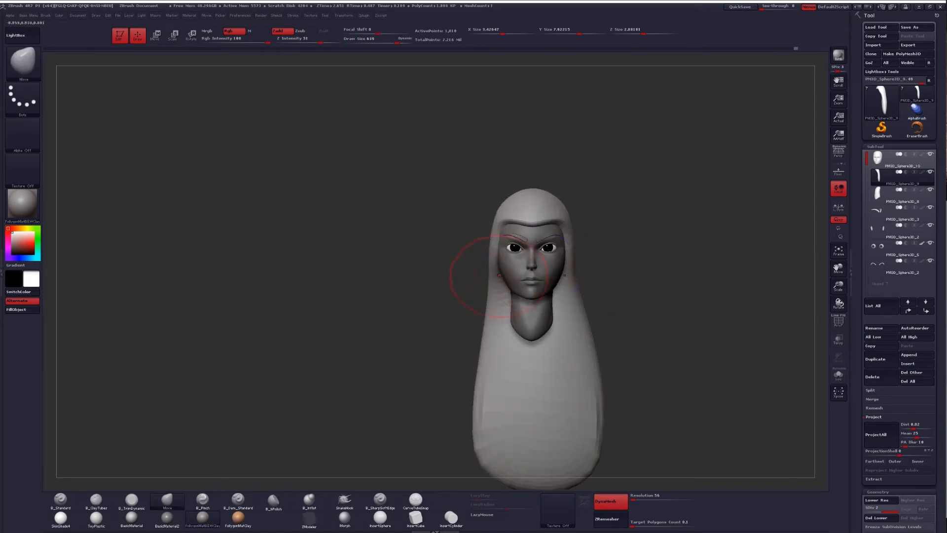
{"action": "left_click_drag", "start_coordinate": [446, 277], "coordinate": [457, 296], "text": "alt"}
{"action": "left_click_drag", "start_coordinate": [446, 256], "coordinate": [483, 289], "text": "alt"}
- Reduce the Move brush's draw size and subdivide the hair mesh twice
{"action": "key", "text": "space"}
{"action": "left_click_drag", "start_coordinate": [558, 237], "coordinate": [546, 238]}
{"action": "key", "text": "ctrl+d"}
{"action": "key", "text": "ctrl+d"}
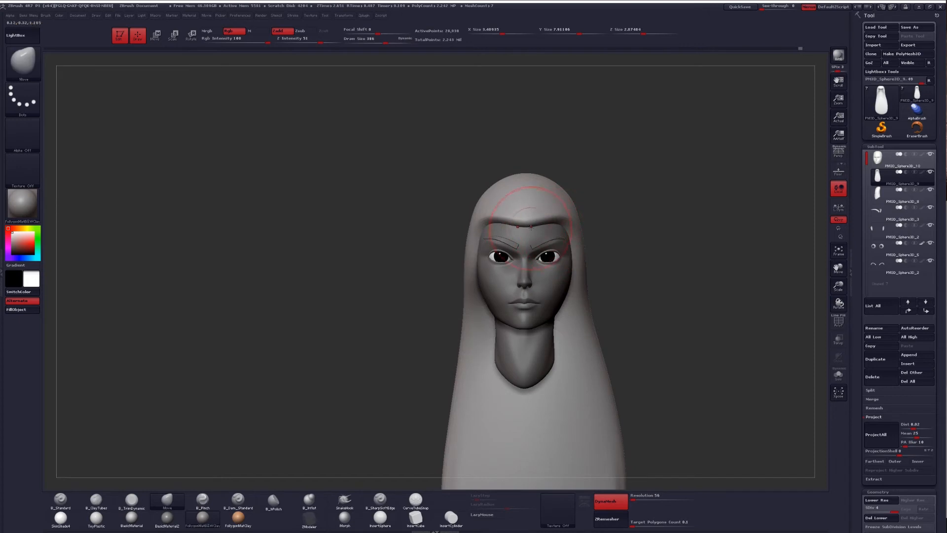
- Shape the hairline across the forehead with a smaller Move brush
{"action": "key", "text": "space"}
{"action": "left_click_drag", "start_coordinate": [536, 224], "coordinate": [529, 223]}
{"action": "left_click_drag", "start_coordinate": [446, 257], "coordinate": [447, 296]}
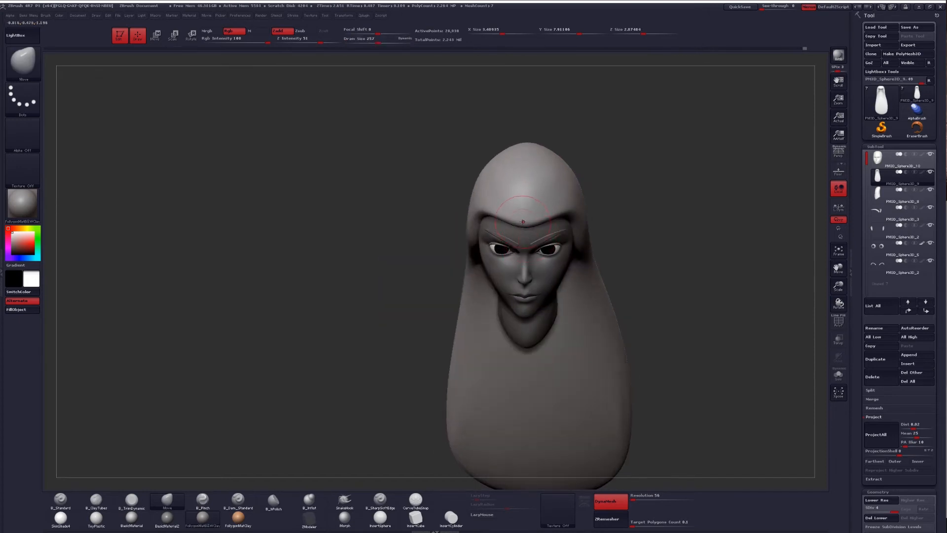
{"action": "key", "text": "space"}
{"action": "left_click_drag", "start_coordinate": [524, 223], "coordinate": [529, 224]}
{"action": "left_click_drag", "start_coordinate": [434, 257], "coordinate": [395, 262]}
- Switch to the TrimDynamic brush and plane the hair above the forehead and around the front of the crown
{"action": "key", "text": "3"}
{"action": "mouse_move", "coordinate": [527, 218]}
{"action": "left_mouse_down"}
{"action": "mouse_move", "coordinate": [588, 210]}
{"action": "mouse_move", "coordinate": [595, 226]}
{"action": "left_mouse_up"}
{"action": "left_click_drag", "start_coordinate": [439, 269], "coordinate": [489, 258]}
{"action": "key", "text": "space"}
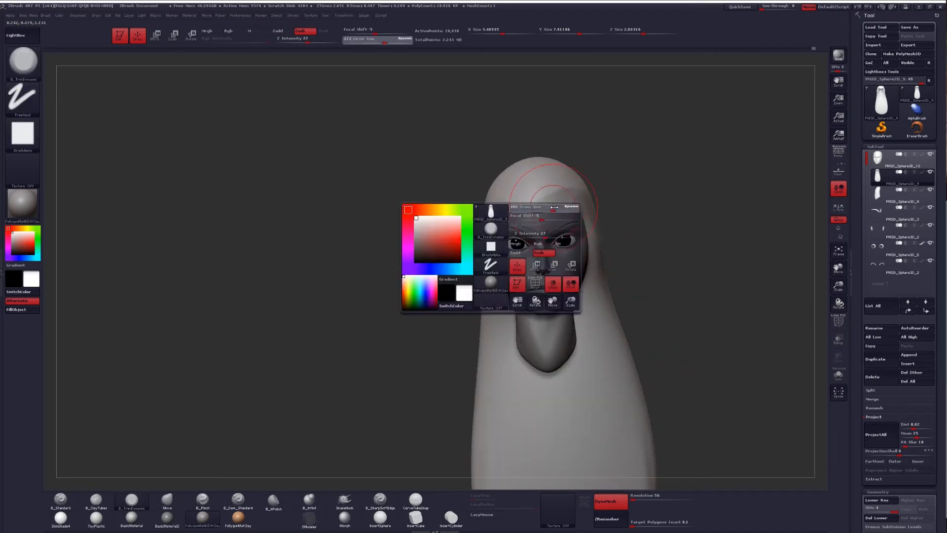
{"action": "left_click_drag", "start_coordinate": [529, 224], "coordinate": [531, 223]}
{"action": "left_click_drag", "start_coordinate": [395, 257], "coordinate": [474, 246]}
{"action": "left_click_drag", "start_coordinate": [505, 206], "coordinate": [485, 239]}
{"action": "mouse_move", "coordinate": [395, 251]}
{"action": "left_mouse_down"}
{"action": "mouse_move", "coordinate": [363, 256]}
{"action": "mouse_move", "coordinate": [323, 315]}
{"action": "left_mouse_up"}
{"action": "left_click_drag", "start_coordinate": [555, 220], "coordinate": [540, 212]}
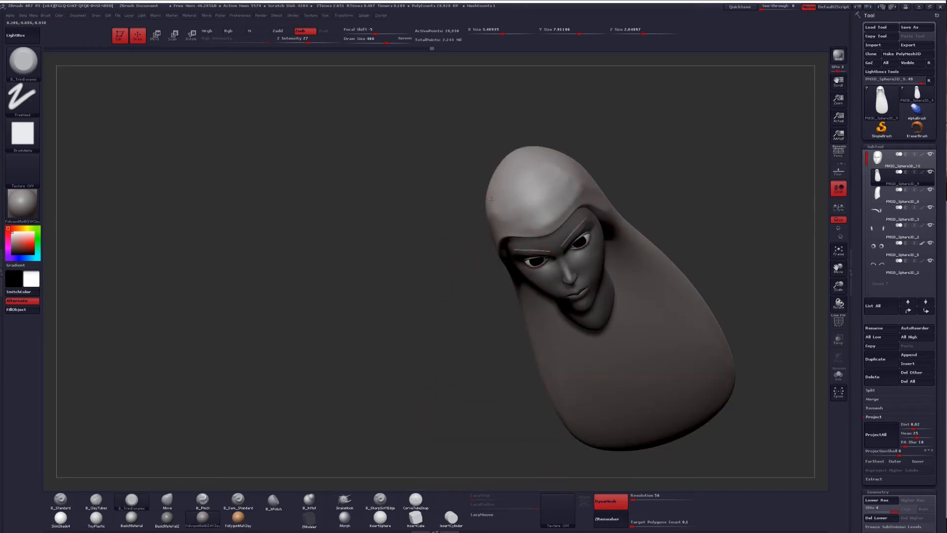
- Enlarge the TrimDynamic brush and flatten planes on the side of the crown above the temple
{"action": "mouse_move", "coordinate": [424, 277]}
{"action": "left_mouse_down"}
{"action": "mouse_move", "coordinate": [432, 256]}
{"action": "mouse_move", "coordinate": [476, 264]}
{"action": "left_mouse_up"}
{"action": "key", "text": "space"}
{"action": "mouse_move", "coordinate": [516, 228]}
{"action": "left_mouse_down"}
{"action": "mouse_move", "coordinate": [528, 210]}
{"action": "mouse_move", "coordinate": [510, 197]}
{"action": "mouse_move", "coordinate": [512, 208]}
{"action": "left_mouse_up"}
{"action": "left_click_drag", "start_coordinate": [426, 235], "coordinate": [523, 217]}
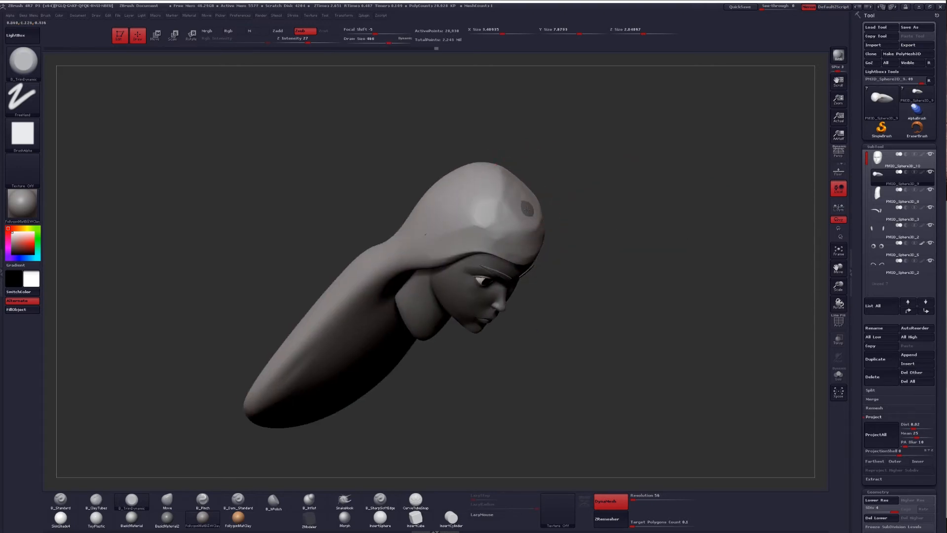
{"action": "mouse_move", "coordinate": [612, 237]}
{"action": "left_mouse_down"}
{"action": "mouse_move", "coordinate": [513, 247]}
{"action": "mouse_move", "coordinate": [527, 249]}
{"action": "left_mouse_up"}
- Switch to the ClayTubes brush and lay the first strand strokes on the top and side of the crown
{"action": "left_click", "coordinate": [96, 502]}
{"action": "left_click_drag", "start_coordinate": [541, 197], "coordinate": [542, 252]}
{"action": "left_click_drag", "start_coordinate": [558, 202], "coordinate": [557, 236]}
{"action": "mouse_move", "coordinate": [585, 345]}
{"action": "left_mouse_down"}
{"action": "mouse_move", "coordinate": [559, 195]}
{"action": "mouse_move", "coordinate": [614, 205]}
{"action": "mouse_move", "coordinate": [629, 231]}
{"action": "left_mouse_up"}
{"action": "left_click_drag", "start_coordinate": [507, 223], "coordinate": [486, 291]}
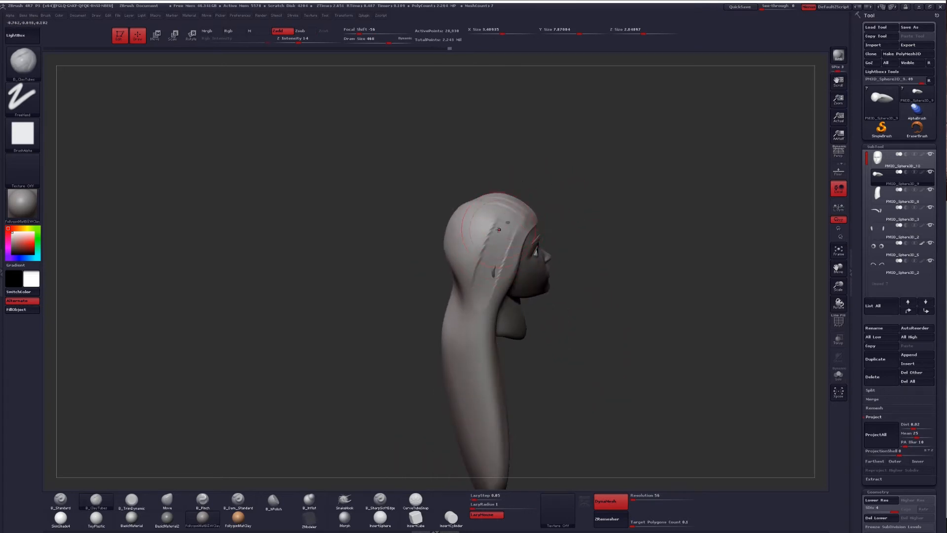
{"action": "left_click_drag", "start_coordinate": [567, 247], "coordinate": [617, 244]}
{"action": "left_click_drag", "start_coordinate": [498, 234], "coordinate": [482, 282]}
{"action": "left_click_drag", "start_coordinate": [563, 257], "coordinate": [611, 246]}
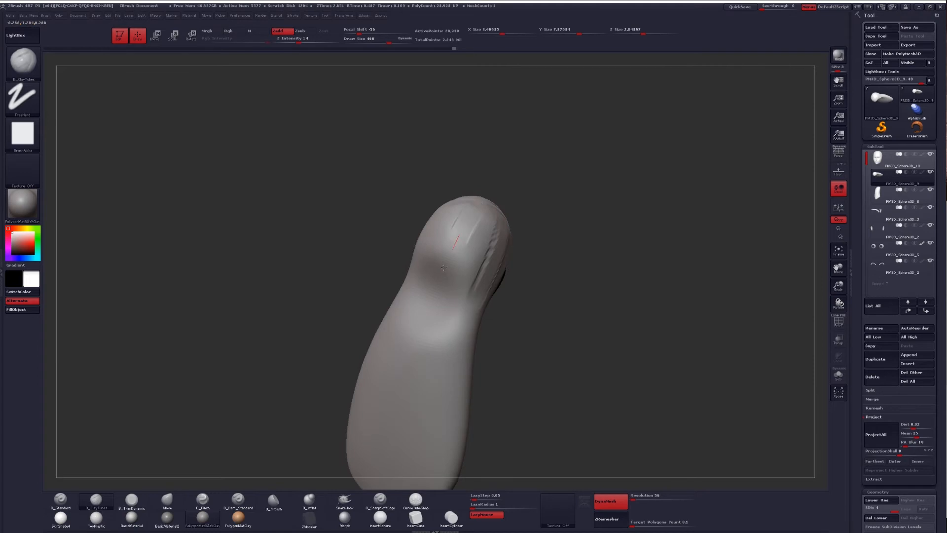
- Draw long ClayTubes strands from the crown down the back of the hair
{"action": "left_click_drag", "start_coordinate": [468, 252], "coordinate": [432, 346]}
{"action": "left_click_drag", "start_coordinate": [495, 237], "coordinate": [424, 439]}
{"action": "left_click_drag", "start_coordinate": [463, 219], "coordinate": [407, 333]}
{"action": "left_click_drag", "start_coordinate": [433, 252], "coordinate": [378, 399]}
{"action": "left_click_drag", "start_coordinate": [471, 220], "coordinate": [410, 381]}
{"action": "mouse_move", "coordinate": [523, 306]}
{"action": "left_mouse_down"}
{"action": "mouse_move", "coordinate": [490, 264]}
{"action": "mouse_move", "coordinate": [499, 248]}
{"action": "left_mouse_up"}
{"action": "left_click_drag", "start_coordinate": [472, 198], "coordinate": [466, 263]}
{"action": "mouse_move", "coordinate": [469, 172]}
{"action": "left_mouse_down"}
{"action": "mouse_move", "coordinate": [418, 305]}
{"action": "mouse_move", "coordinate": [435, 403]}
{"action": "left_mouse_up"}
{"action": "left_click_drag", "start_coordinate": [461, 200], "coordinate": [468, 442]}
- Add ClayTubes strands sweeping from the front hairline across the side of the head and down the hair's length
{"action": "mouse_move", "coordinate": [385, 341]}
{"action": "left_mouse_down", "text": "shift"}
{"action": "mouse_move", "coordinate": [528, 326]}
{"action": "mouse_move", "coordinate": [595, 363]}
{"action": "left_mouse_up", "text": "shift"}
{"action": "left_click_drag", "start_coordinate": [454, 186], "coordinate": [496, 241]}
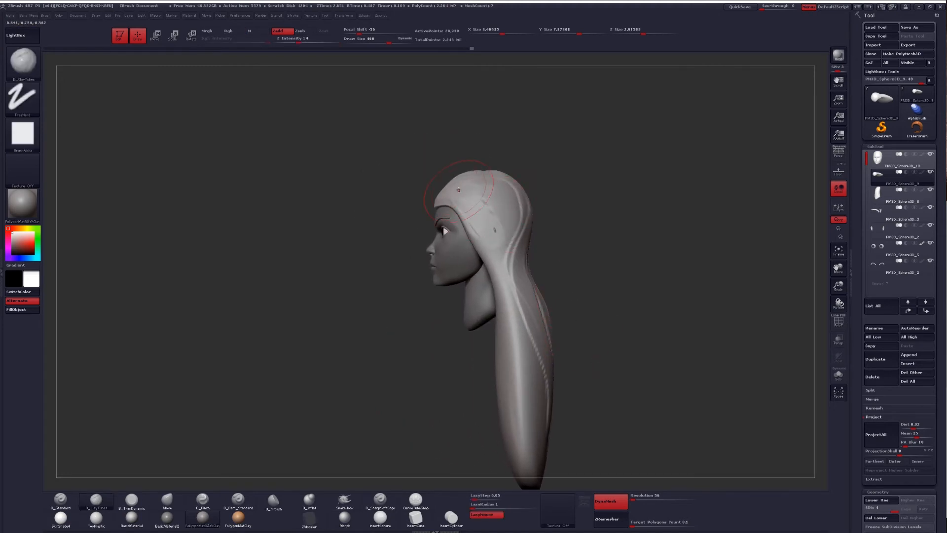
{"action": "left_click_drag", "start_coordinate": [456, 186], "coordinate": [493, 249]}
{"action": "left_click_drag", "start_coordinate": [439, 316], "coordinate": [390, 306]}
{"action": "left_click_drag", "start_coordinate": [511, 183], "coordinate": [515, 281]}
{"action": "left_click_drag", "start_coordinate": [516, 200], "coordinate": [525, 396]}
{"action": "left_click_drag", "start_coordinate": [439, 336], "coordinate": [577, 343]}
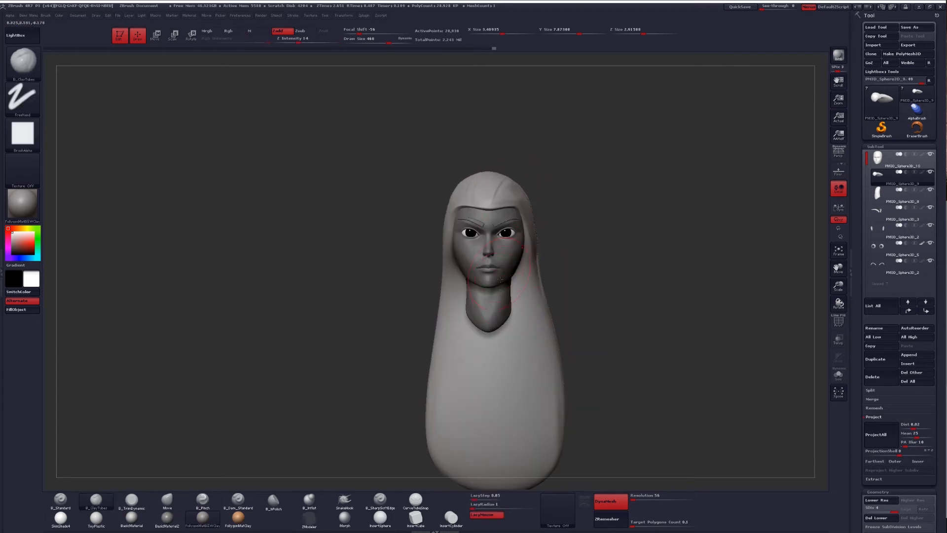
- Adjust the ClayTubes brush size and add further strands down the side and back of the head
{"action": "left_click_drag", "start_coordinate": [617, 364], "coordinate": [596, 377]}
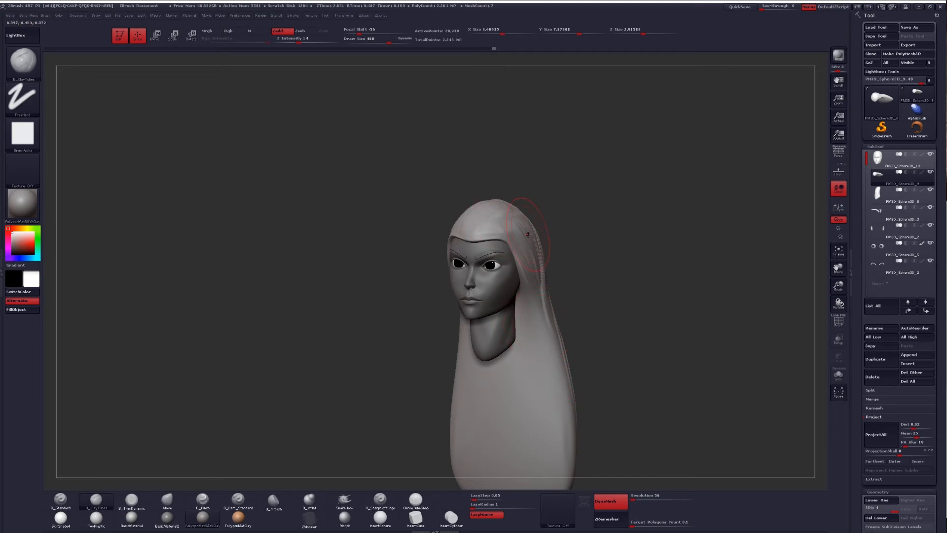
{"action": "left_click_drag", "start_coordinate": [409, 225], "coordinate": [629, 177]}
{"action": "key", "text": "space"}
{"action": "left_click_drag", "start_coordinate": [495, 202], "coordinate": [492, 202]}
{"action": "left_click_drag", "start_coordinate": [577, 225], "coordinate": [599, 224]}
{"action": "mouse_move", "coordinate": [482, 222]}
{"action": "left_mouse_down"}
{"action": "mouse_move", "coordinate": [504, 183]}
{"action": "mouse_move", "coordinate": [478, 238]}
{"action": "left_mouse_up"}
{"action": "mouse_move", "coordinate": [497, 204]}
{"action": "left_mouse_down"}
{"action": "mouse_move", "coordinate": [456, 305]}
{"action": "mouse_move", "coordinate": [459, 337]}
{"action": "left_mouse_up"}
- Layer more ClayTubes strands from the crown past the nape and along the hair's side
{"action": "left_click_drag", "start_coordinate": [535, 225], "coordinate": [572, 198]}
{"action": "left_click_drag", "start_coordinate": [488, 123], "coordinate": [439, 235]}
{"action": "left_click_drag", "start_coordinate": [475, 171], "coordinate": [462, 242]}
{"action": "left_click_drag", "start_coordinate": [475, 208], "coordinate": [459, 287]}
{"action": "left_click_drag", "start_coordinate": [519, 217], "coordinate": [457, 171]}
{"action": "left_click_drag", "start_coordinate": [410, 291], "coordinate": [419, 316]}
{"action": "mouse_move", "coordinate": [335, 227]}
{"action": "left_mouse_down"}
{"action": "mouse_move", "coordinate": [425, 186]}
{"action": "mouse_move", "coordinate": [420, 136]}
{"action": "mouse_move", "coordinate": [447, 185]}
{"action": "left_mouse_up"}
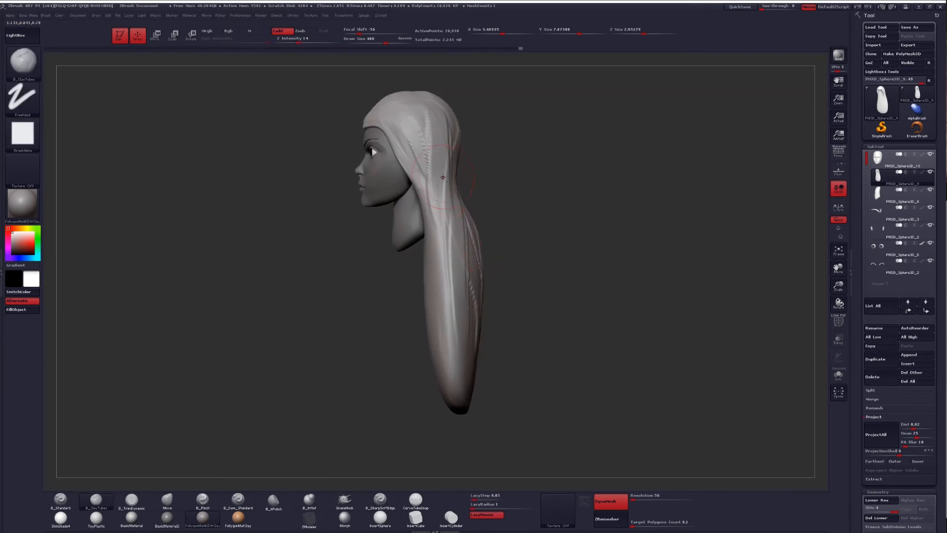
{"action": "mouse_move", "coordinate": [422, 114]}
{"action": "left_mouse_down"}
{"action": "mouse_move", "coordinate": [435, 239]}
{"action": "mouse_move", "coordinate": [486, 232]}
{"action": "mouse_move", "coordinate": [507, 249]}
{"action": "left_mouse_up"}
- Switch to the Move brush, adjusting its draw size, and pull the hair inward beside the neck
{"action": "key", "text": "b"}
{"action": "key", "text": "m"}
{"action": "key", "text": "v"}
{"action": "key", "text": "space"}
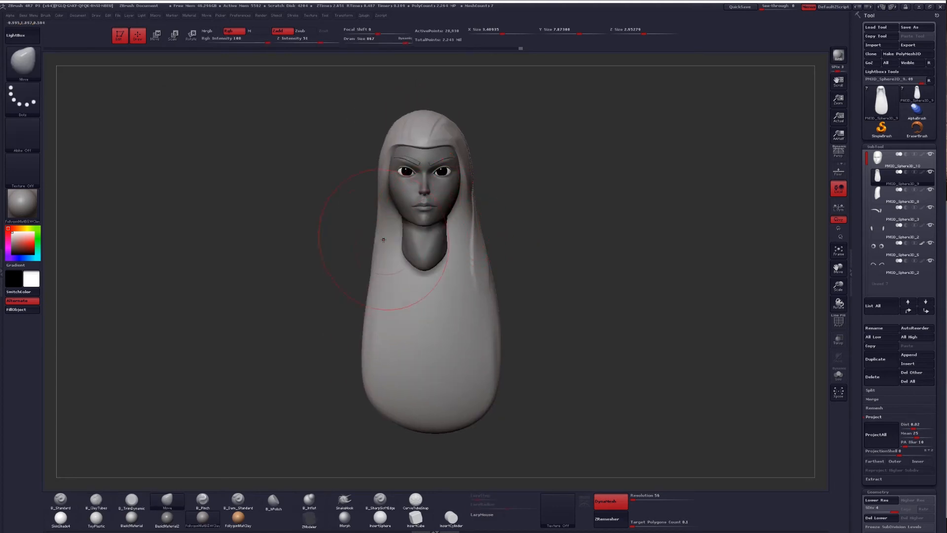
{"action": "left_click_drag", "start_coordinate": [474, 245], "coordinate": [449, 215]}
{"action": "right_click_drag", "start_coordinate": [455, 246], "coordinate": [479, 248], "text": "alt"}
{"action": "key", "text": "space"}
{"action": "left_click_drag", "start_coordinate": [480, 252], "coordinate": [466, 252]}
{"action": "right_click_drag", "start_coordinate": [469, 270], "coordinate": [482, 282], "text": "alt"}
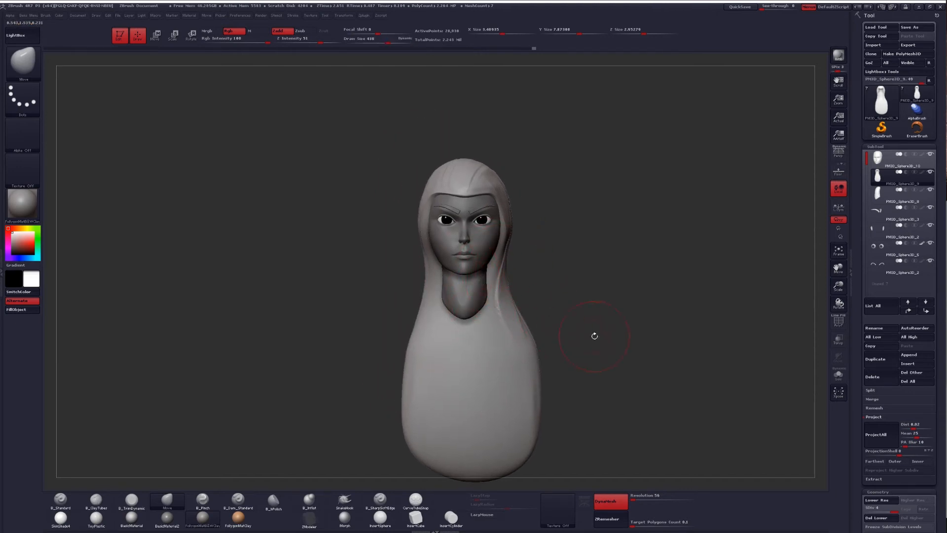
- Delete the hair's lower subdivision levels and quick-save the project
{"action": "left_click", "coordinate": [876, 503]}
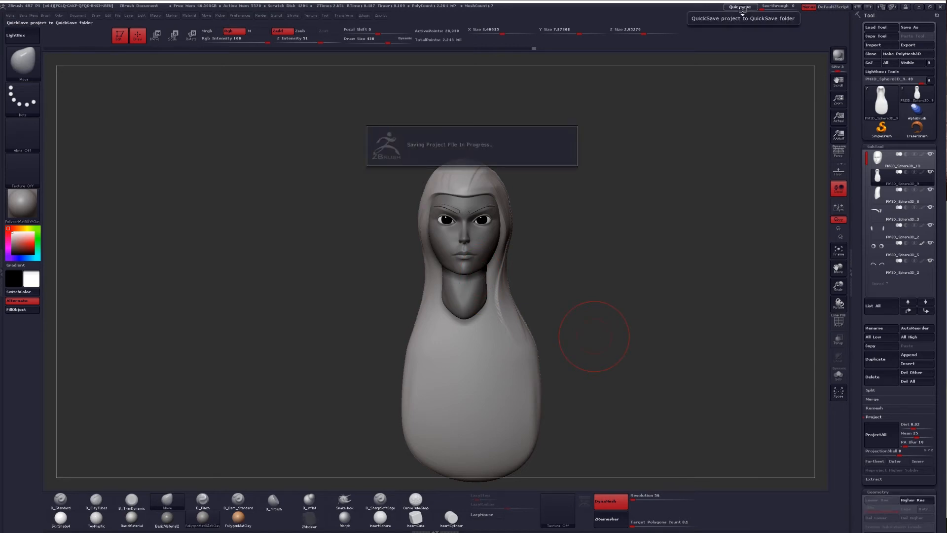
- Select the head subtool and refine the cheeks below the eyes with a smaller Move brush
{"action": "mouse_move", "coordinate": [475, 213]}
{"action": "right_mouse_down", "text": "alt"}
{"action": "mouse_move", "coordinate": [480, 221]}
{"action": "mouse_move", "coordinate": [474, 181]}
{"action": "mouse_move", "coordinate": [473, 202]}
{"action": "right_mouse_up", "text": "alt"}
{"action": "key", "text": "space"}
{"action": "left_click_drag", "start_coordinate": [475, 203], "coordinate": [469, 202]}
{"action": "left_click", "coordinate": [486, 291], "text": "alt"}
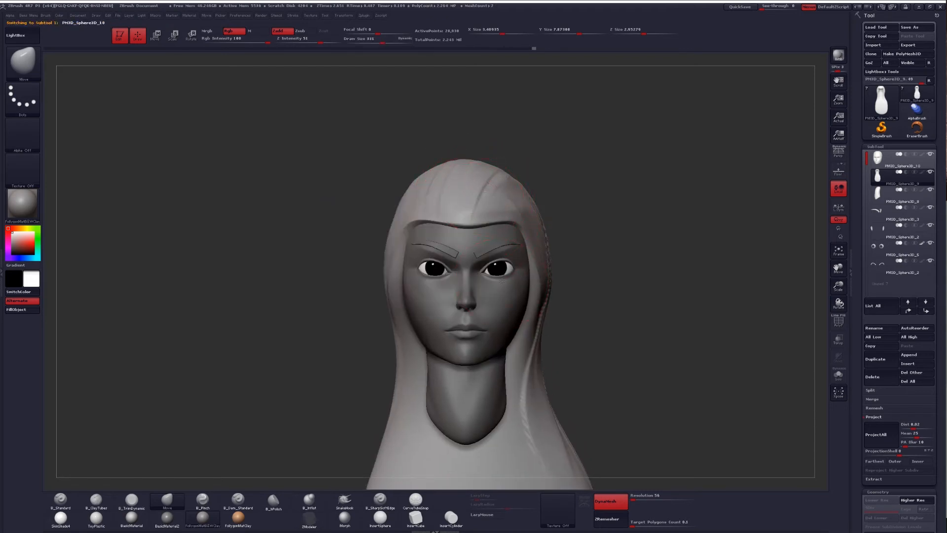
{"action": "right_click_drag", "start_coordinate": [499, 269], "coordinate": [496, 290], "text": "alt"}
{"action": "key", "text": "space"}
{"action": "left_click_drag", "start_coordinate": [492, 281], "coordinate": [489, 282]}
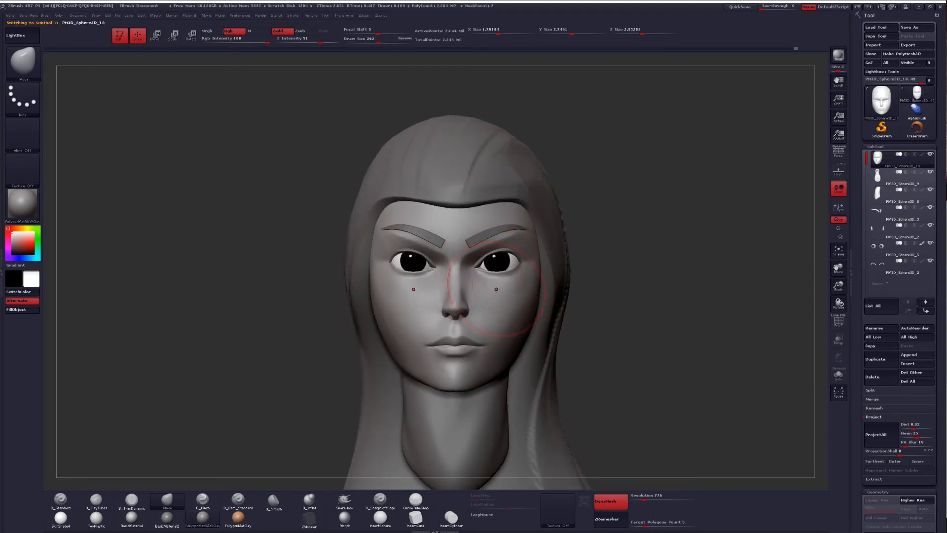
{"action": "right_click_drag", "start_coordinate": [501, 284], "coordinate": [486, 284]}
{"action": "key", "text": "space"}
{"action": "left_click_drag", "start_coordinate": [498, 290], "coordinate": [494, 291]}
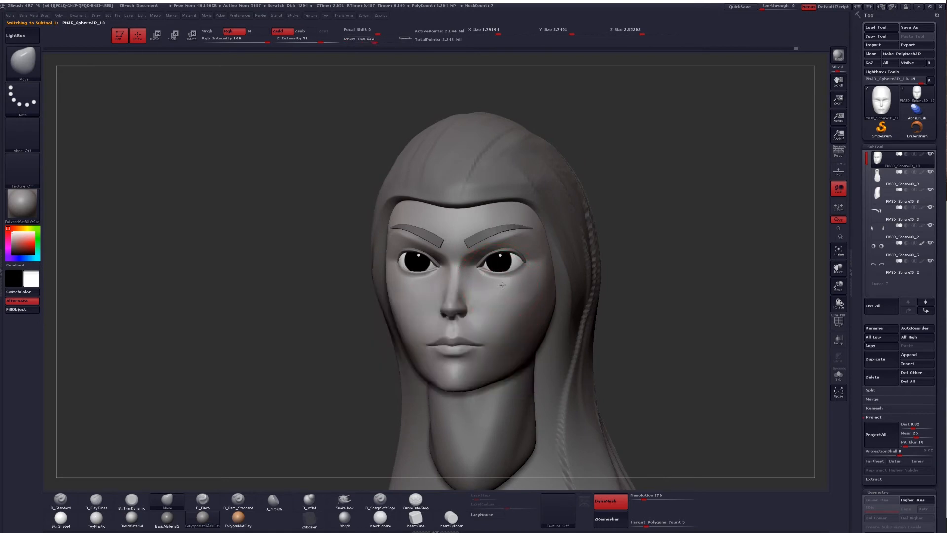
- Select the upper eyelid arcs and adjust their shape around the eyes with a much smaller Move brush
{"action": "mouse_move", "coordinate": [496, 290]}
{"action": "right_mouse_down"}
{"action": "mouse_move", "coordinate": [518, 286]}
{"action": "mouse_move", "coordinate": [499, 258]}
{"action": "mouse_move", "coordinate": [508, 257]}
{"action": "mouse_move", "coordinate": [444, 304]}
{"action": "right_mouse_up"}
{"action": "left_click", "coordinate": [518, 258], "text": "alt"}
{"action": "key", "text": "shift+f"}
{"action": "key", "text": "shift+f"}
{"action": "key", "text": "space"}
{"action": "left_click_drag", "start_coordinate": [495, 290], "coordinate": [485, 290]}
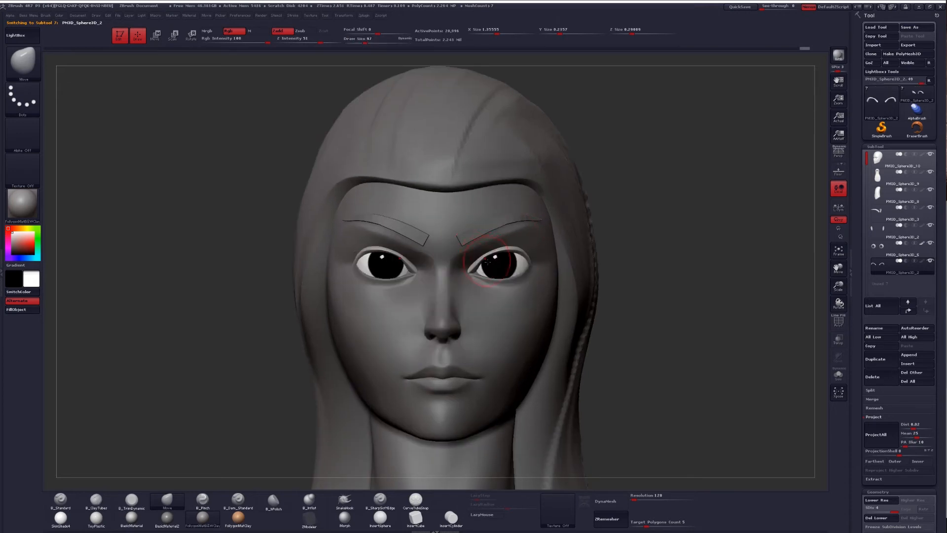
{"action": "right_click_drag", "start_coordinate": [473, 258], "coordinate": [490, 262]}
{"action": "left_click_drag", "start_coordinate": [492, 262], "coordinate": [494, 265]}
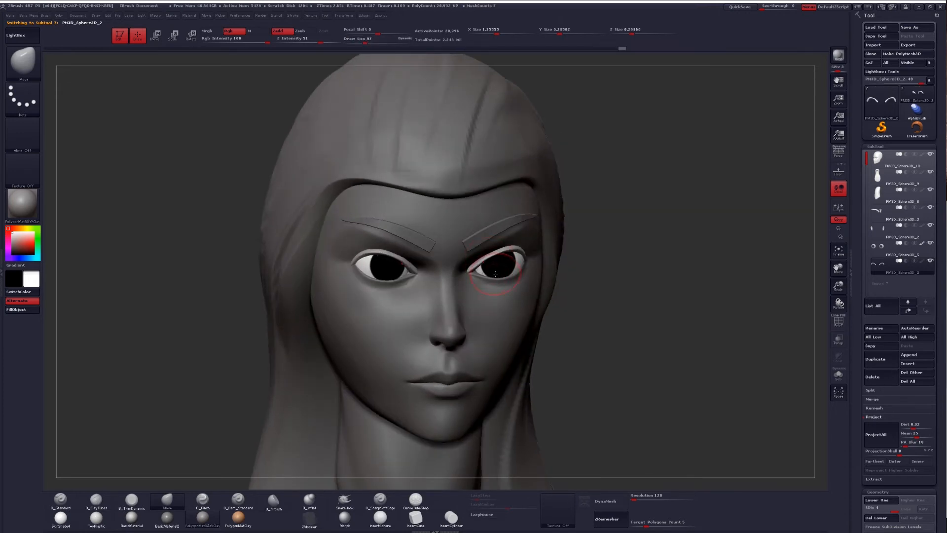
- Isolate the upper eyelid arcs, reduce the Move brush's draw size to 41 and examine their wireframe
{"action": "right_click_drag", "start_coordinate": [488, 250], "coordinate": [448, 284]}
{"action": "key", "text": "alt+s"}
{"action": "mouse_move", "coordinate": [454, 276]}
{"action": "right_mouse_down"}
{"action": "mouse_move", "coordinate": [486, 253]}
{"action": "mouse_move", "coordinate": [472, 269]}
{"action": "right_mouse_up"}
{"action": "key", "text": "space"}
{"action": "key", "text": "space"}
{"action": "left_click_drag", "start_coordinate": [492, 259], "coordinate": [484, 259]}
{"action": "right_click_drag", "start_coordinate": [485, 259], "coordinate": [482, 262], "text": "ctrl"}
{"action": "key", "text": "shift+f"}
{"action": "key", "text": "shift+f"}
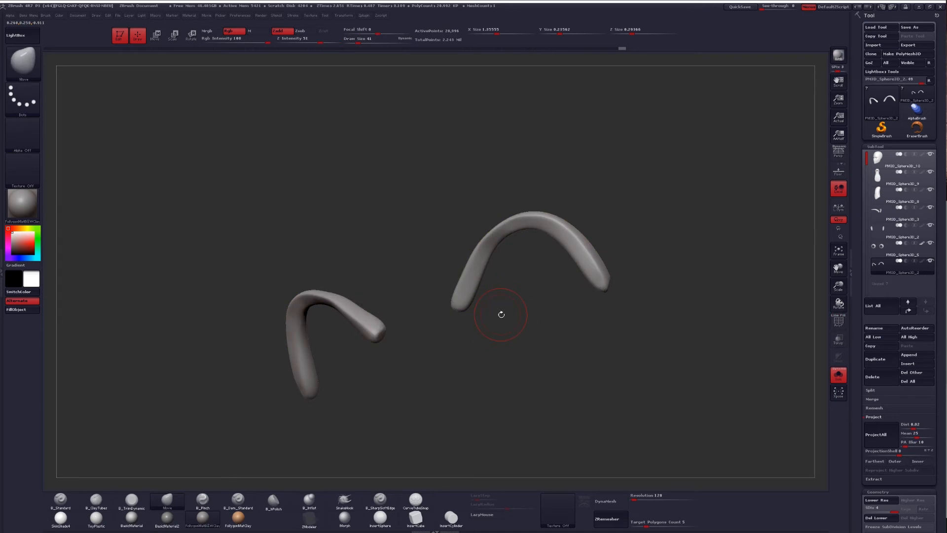
- Refine the upper eyelid arcs over the eyes with the Move brush, enlarging its draw size to 74
{"action": "key", "text": "space"}
{"action": "left_click_drag", "start_coordinate": [484, 259], "coordinate": [489, 259]}
{"action": "key", "text": "ctrl+space"}
{"action": "left_click", "coordinate": [486, 264]}
{"action": "right_click_drag", "start_coordinate": [494, 252], "coordinate": [503, 259]}
{"action": "left_click_drag", "start_coordinate": [495, 253], "coordinate": [496, 255]}
{"action": "key", "text": "ctrl+space"}
{"action": "left_click", "coordinate": [487, 262]}
{"action": "mouse_move", "coordinate": [484, 271]}
{"action": "right_mouse_down", "text": "shift"}
{"action": "mouse_move", "coordinate": [498, 252]}
{"action": "mouse_move", "coordinate": [495, 264]}
{"action": "right_mouse_up", "text": "shift"}
{"action": "left_click_drag", "start_coordinate": [494, 252], "coordinate": [497, 254]}
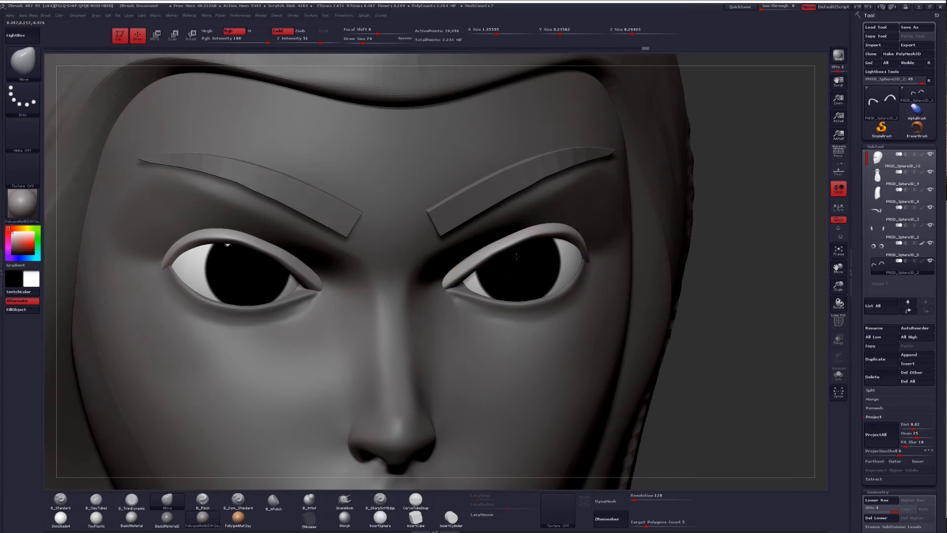
- Enlarge the Move brush to draw size 104 and adjust the outer ends of the upper eyelids
{"action": "right_click_drag", "start_coordinate": [523, 257], "coordinate": [529, 251], "text": "shift"}
{"action": "key", "text": "space"}
{"action": "left_click_drag", "start_coordinate": [533, 231], "coordinate": [555, 232]}
{"action": "mouse_move", "coordinate": [612, 259]}
{"action": "right_mouse_down"}
{"action": "mouse_move", "coordinate": [577, 264]}
{"action": "mouse_move", "coordinate": [578, 250]}
{"action": "mouse_move", "coordinate": [611, 268]}
{"action": "right_mouse_up"}
{"action": "key", "text": "space"}
{"action": "key", "text": "space"}
{"action": "left_click_drag", "start_coordinate": [609, 270], "coordinate": [615, 271]}
{"action": "right_click_drag", "start_coordinate": [616, 271], "coordinate": [626, 263]}
{"action": "right_click_drag", "start_coordinate": [614, 303], "coordinate": [622, 305]}
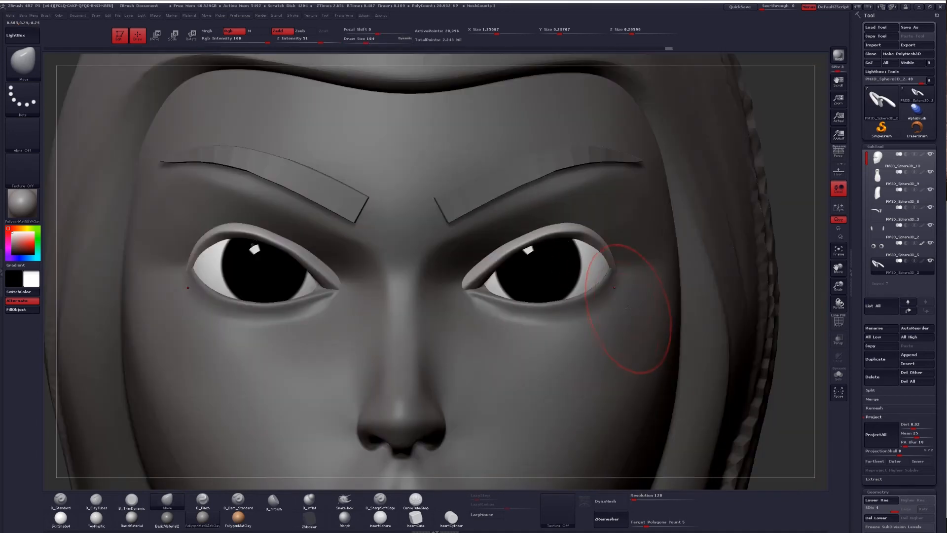
- Nudge the upper eyelid arcs above the pupils to fit the curve of the eyeballs
{"action": "right_click_drag", "start_coordinate": [523, 275], "coordinate": [526, 245], "text": "ctrl"}
{"action": "key", "text": "space"}
{"action": "left_click_drag", "start_coordinate": [528, 239], "coordinate": [529, 240]}
{"action": "key", "text": "space"}
{"action": "mouse_move", "coordinate": [567, 247]}
{"action": "right_mouse_down"}
{"action": "mouse_move", "coordinate": [521, 242]}
{"action": "mouse_move", "coordinate": [540, 261]}
{"action": "mouse_move", "coordinate": [502, 290]}
{"action": "mouse_move", "coordinate": [507, 268]}
{"action": "right_mouse_up"}
- Isolate the eyelid arcs and flatten the underside of their inner ends with B_ClayTubes strokes at a smaller draw size
{"action": "key", "text": "alt+s"}
{"action": "key", "text": "space"}
{"action": "left_click_drag", "start_coordinate": [506, 268], "coordinate": [495, 269]}
{"action": "right_click_drag", "start_coordinate": [499, 269], "coordinate": [503, 286], "text": "ctrl"}
{"action": "right_click_drag", "start_coordinate": [513, 276], "coordinate": [518, 255]}
{"action": "key", "text": "2"}
{"action": "left_click_drag", "start_coordinate": [521, 242], "coordinate": [498, 294]}
{"action": "left_click_drag", "start_coordinate": [533, 225], "coordinate": [490, 302]}
{"action": "key", "text": "space"}
{"action": "left_click_drag", "start_coordinate": [511, 270], "coordinate": [514, 270]}
{"action": "left_click_drag", "start_coordinate": [528, 239], "coordinate": [501, 299]}
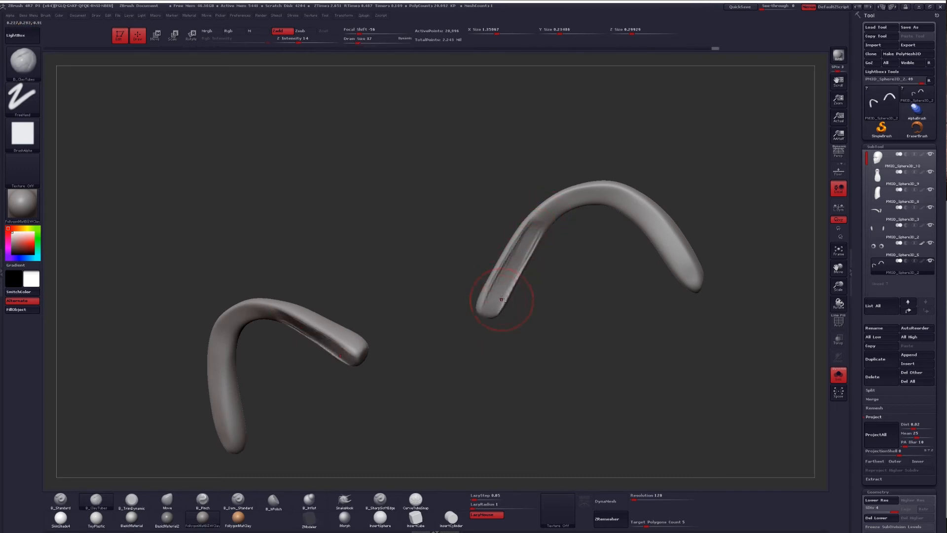
{"action": "right_click_drag", "start_coordinate": [508, 288], "coordinate": [510, 301]}
{"action": "left_click_drag", "start_coordinate": [526, 238], "coordinate": [491, 316]}
{"action": "right_click_drag", "start_coordinate": [490, 324], "coordinate": [499, 313]}
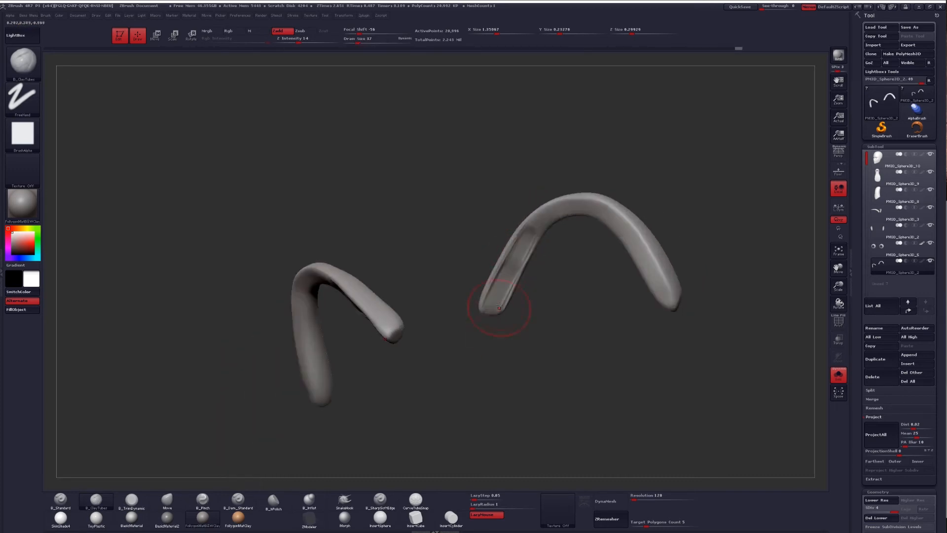
- Smooth the clay strokes on the eyelid arcs' inner undersides and touch up the surface there
{"action": "left_click_drag", "start_coordinate": [499, 302], "coordinate": [526, 247], "text": "shift"}
{"action": "right_click_drag", "start_coordinate": [503, 291], "coordinate": [526, 311], "text": "shift"}
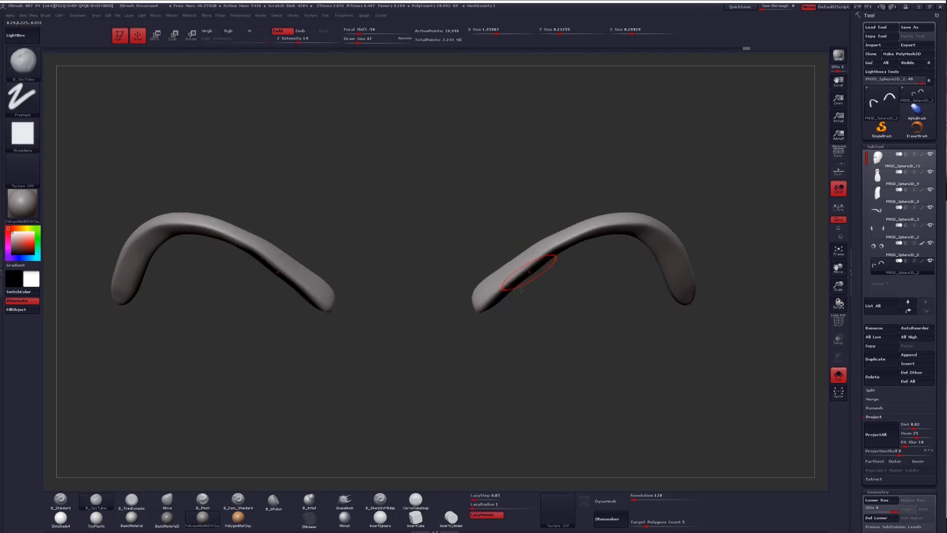
{"action": "key", "text": "alt+s"}
{"action": "left_click_drag", "start_coordinate": [534, 264], "coordinate": [508, 287]}
{"action": "mouse_move", "coordinate": [568, 274]}
{"action": "right_mouse_down", "text": "ctrl"}
{"action": "mouse_move", "coordinate": [567, 257]}
{"action": "mouse_move", "coordinate": [533, 274]}
{"action": "mouse_move", "coordinate": [528, 254]}
{"action": "right_mouse_up", "text": "ctrl"}
{"action": "key", "text": "alt+s"}
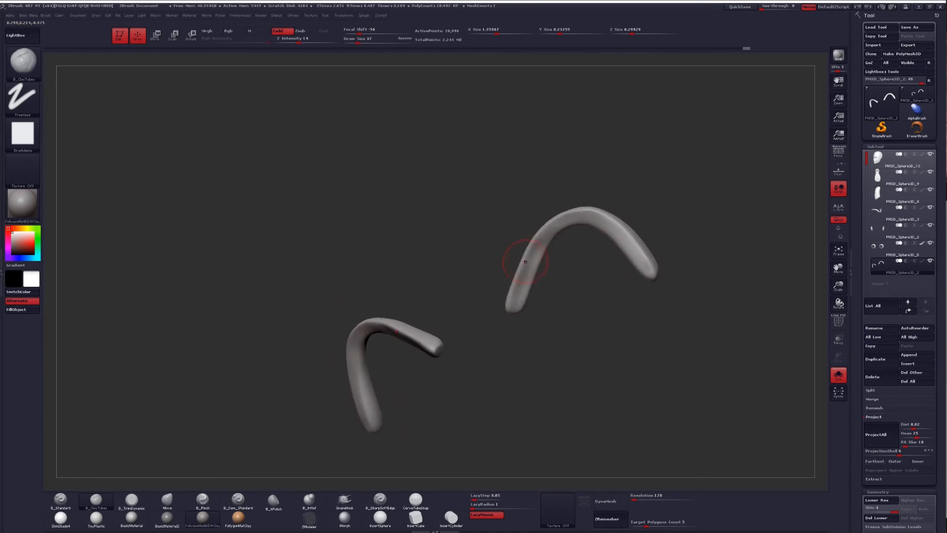
- Switch back to the Move brush, check the eyelids against the face, then isolate the arcs with a smaller draw size
{"action": "key", "text": "b"}
{"action": "key", "text": "m"}
{"action": "key", "text": "v"}
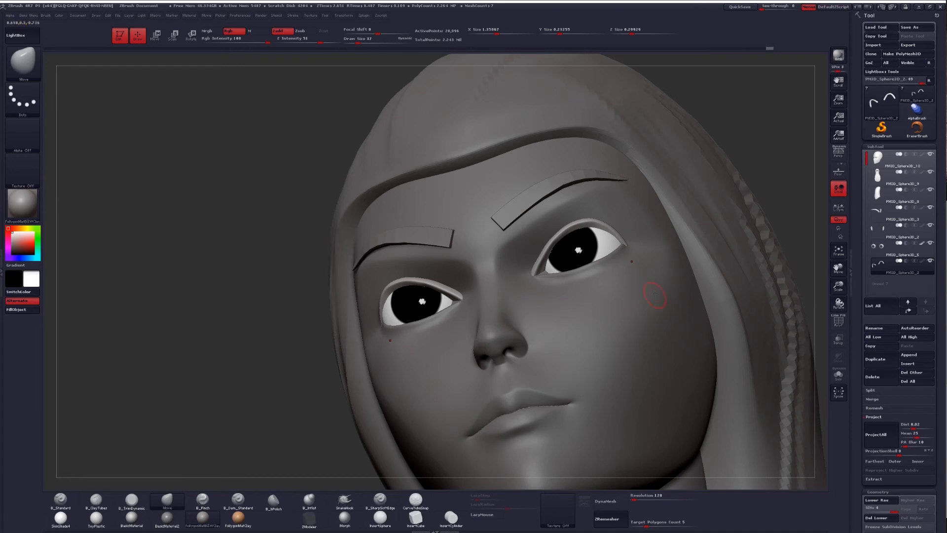
{"action": "key", "text": "ctrl+shift+s"}
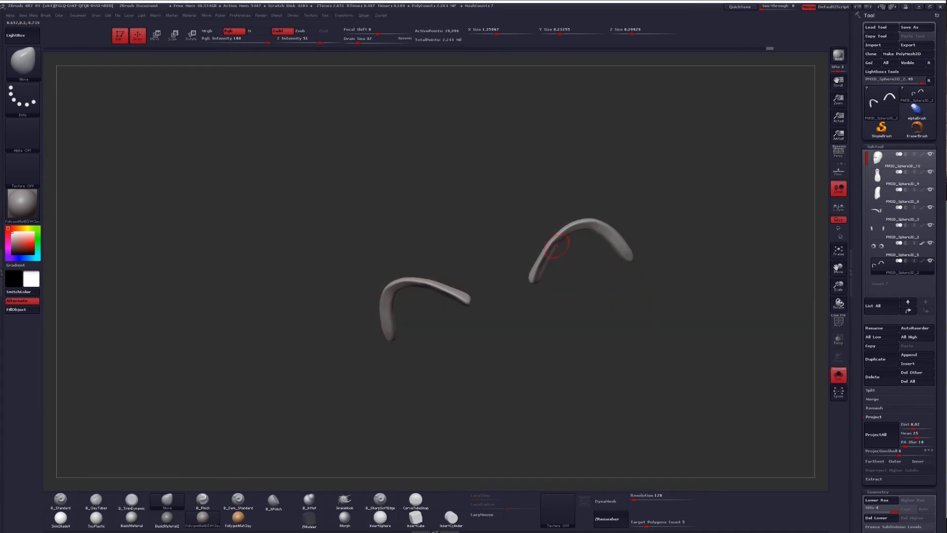
{"action": "key", "text": "space"}
{"action": "left_click_drag", "start_coordinate": [572, 244], "coordinate": [556, 246]}
- Sharpen the edges along the eyelid arcs with the B_Pinch brush at draw size 13, then restore the full model
{"action": "key", "text": "b"}
{"action": "key", "text": "p"}
{"action": "key", "text": "i"}
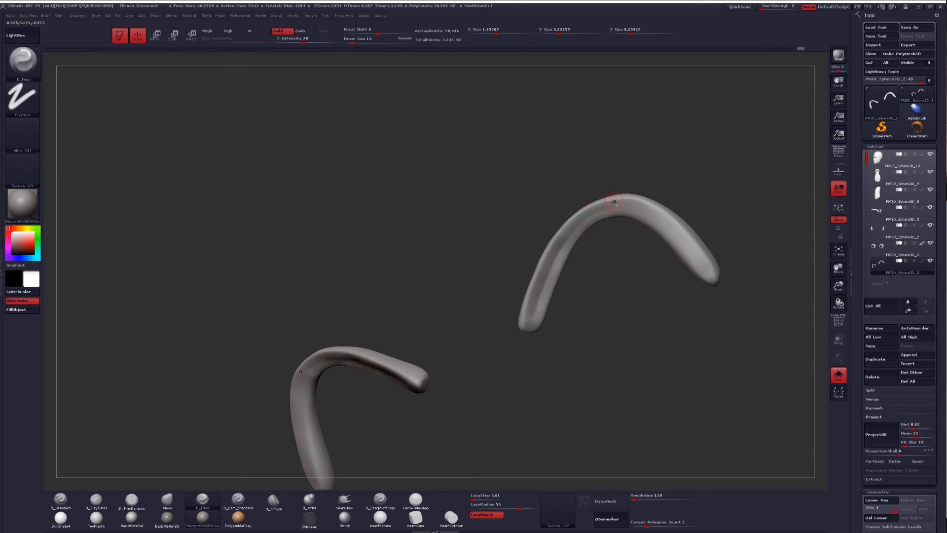
{"action": "mouse_move", "coordinate": [557, 258]}
{"action": "left_mouse_down"}
{"action": "mouse_move", "coordinate": [576, 267]}
{"action": "mouse_move", "coordinate": [567, 255]}
{"action": "left_mouse_up"}
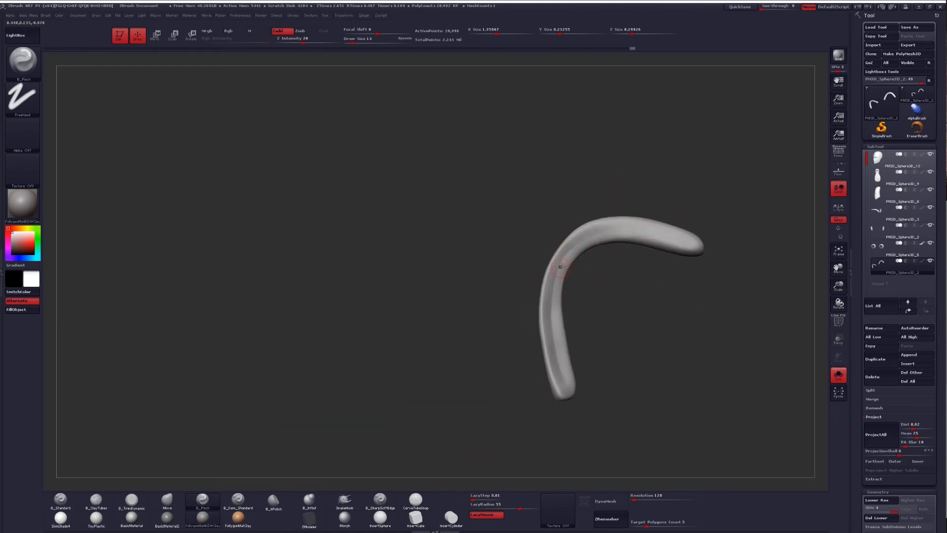
{"action": "left_click_drag", "start_coordinate": [617, 296], "coordinate": [593, 347]}
{"action": "key", "text": "alt+shift+s"}
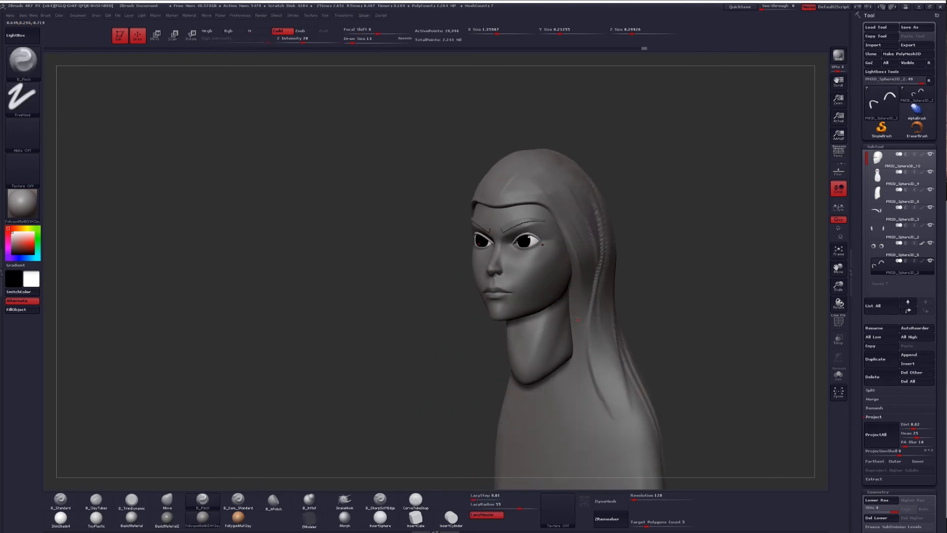
- Switch to the Move brush and pull the outer corners of the upper eyelids into shape, with draw size about 100
{"action": "mouse_move", "coordinate": [562, 279]}
{"action": "left_mouse_down"}
{"action": "mouse_move", "coordinate": [571, 268]}
{"action": "mouse_move", "coordinate": [378, 415]}
{"action": "left_mouse_up"}
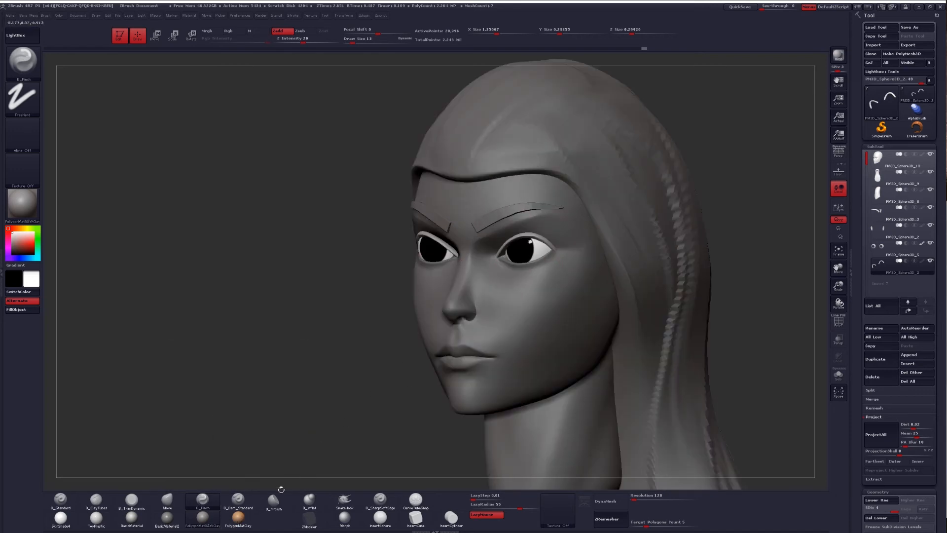
{"action": "left_click_drag", "start_coordinate": [533, 249], "coordinate": [544, 231]}
{"action": "key", "text": "space"}
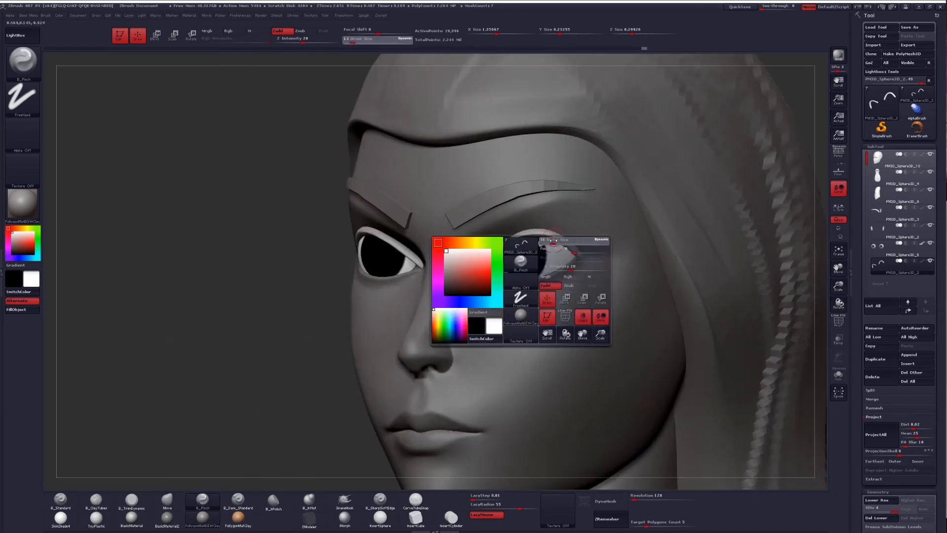
{"action": "key", "text": "b"}
{"action": "key", "text": "m"}
{"action": "key", "text": "v"}
{"action": "left_click_drag", "start_coordinate": [589, 239], "coordinate": [623, 222]}
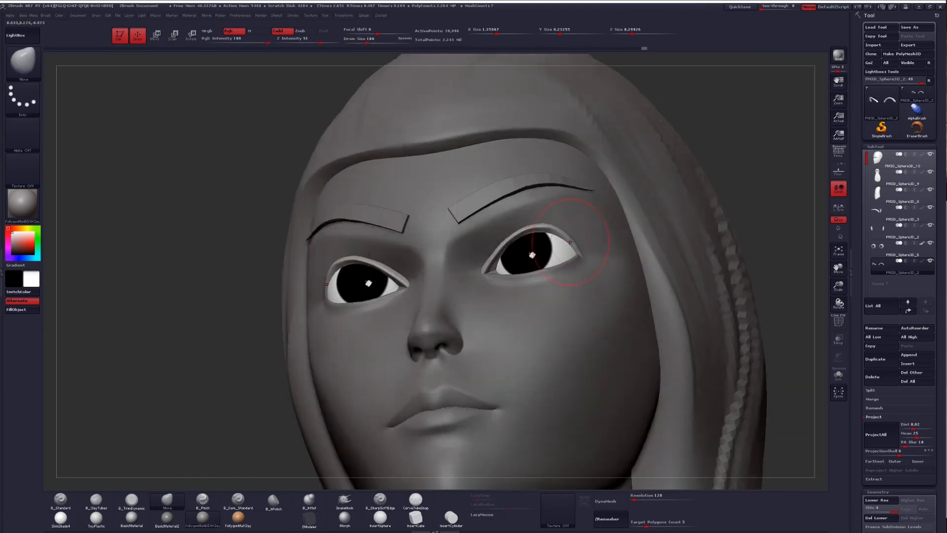
{"action": "key", "text": "shift+s"}
{"action": "key", "text": "space"}
{"action": "left_click_drag", "start_coordinate": [557, 233], "coordinate": [554, 234]}
{"action": "left_click_drag", "start_coordinate": [597, 241], "coordinate": [544, 228]}
- ZRemesh the upper eyelid arcs with a target polygon count of 0.1 and check the new wireframe
{"action": "left_click_drag", "start_coordinate": [647, 525], "coordinate": [633, 525]}
{"action": "left_click", "coordinate": [623, 519]}
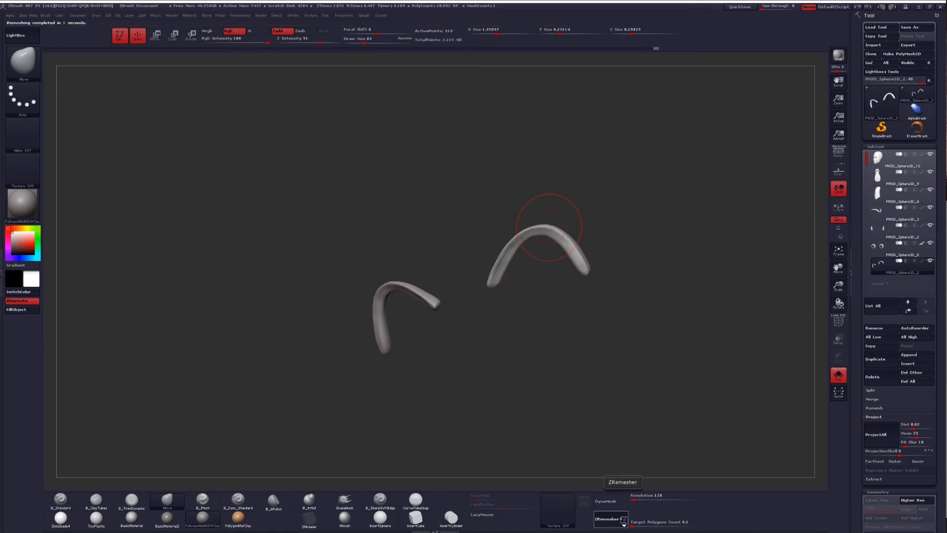
{"action": "key", "text": "shift+f"}
{"action": "key", "text": "shift+f"}
- Reshape the inner corners of the remeshed upper eyelids with the Move brush, adjusting its draw size
{"action": "mouse_move", "coordinate": [549, 227]}
{"action": "right_mouse_down", "text": "ctrl"}
{"action": "mouse_move", "coordinate": [580, 256]}
{"action": "mouse_move", "coordinate": [582, 283]}
{"action": "mouse_move", "coordinate": [566, 243]}
{"action": "right_mouse_up", "text": "ctrl"}
{"action": "key", "text": "shift+s"}
{"action": "key", "text": "space"}
{"action": "left_click_drag", "start_coordinate": [540, 255], "coordinate": [542, 241]}
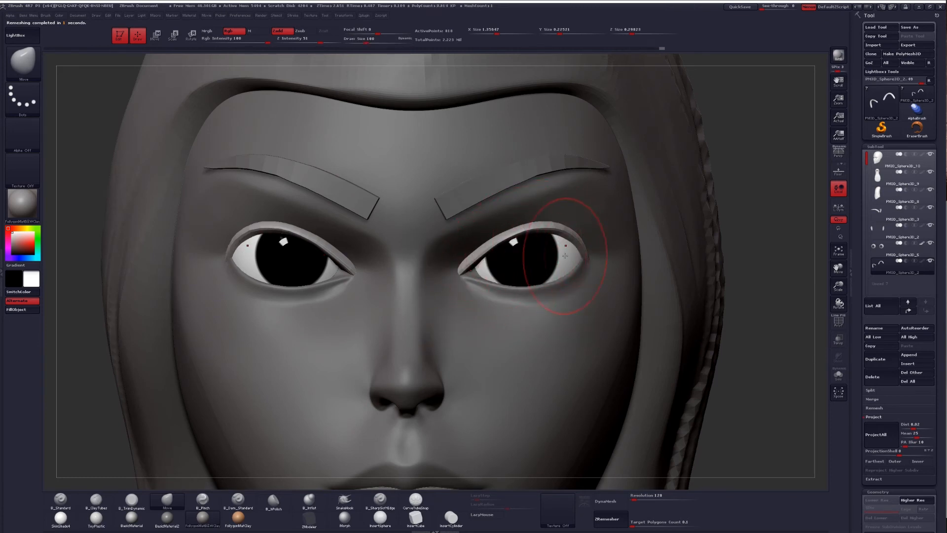
{"action": "key", "text": "space"}
{"action": "left_click_drag", "start_coordinate": [476, 269], "coordinate": [481, 269]}
{"action": "right_click_drag", "start_coordinate": [481, 269], "coordinate": [497, 256]}
{"action": "left_click_drag", "start_coordinate": [472, 265], "coordinate": [467, 273]}
{"action": "right_click_drag", "start_coordinate": [474, 283], "coordinate": [465, 280]}
{"action": "left_click_drag", "start_coordinate": [467, 275], "coordinate": [471, 282]}
{"action": "key", "text": "d"}
- Select the head subtool, set the Move brush's draw size to 150 and compare the face from above and front
{"action": "right_click_drag", "start_coordinate": [494, 269], "coordinate": [613, 381], "text": "ctrl"}
{"action": "left_click", "coordinate": [536, 292], "text": "alt"}
{"action": "right_click_drag", "start_coordinate": [535, 293], "coordinate": [467, 326], "text": "ctrl"}
{"action": "key", "text": "space"}
{"action": "left_click_drag", "start_coordinate": [505, 290], "coordinate": [514, 290]}
{"action": "right_click_drag", "start_coordinate": [525, 264], "coordinate": [522, 287]}
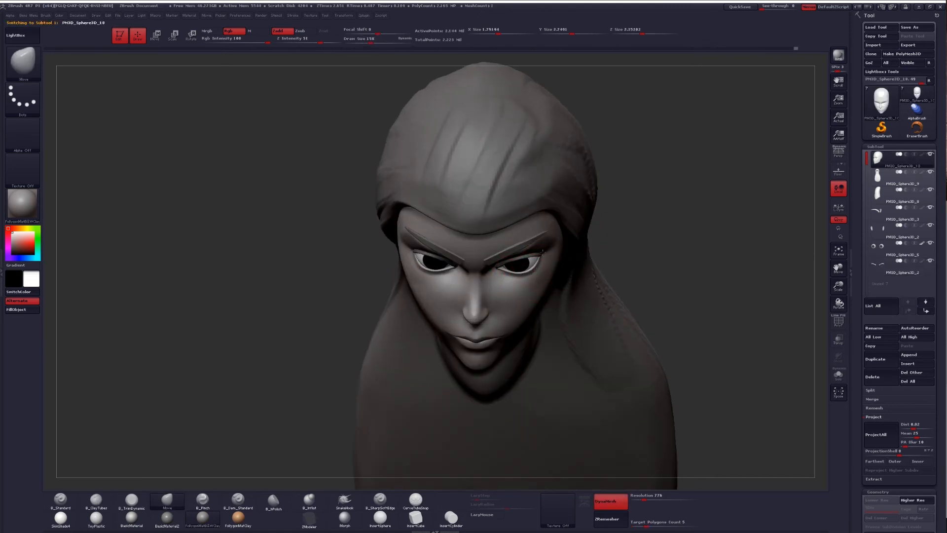
{"action": "right_click_drag", "start_coordinate": [542, 254], "coordinate": [540, 226]}
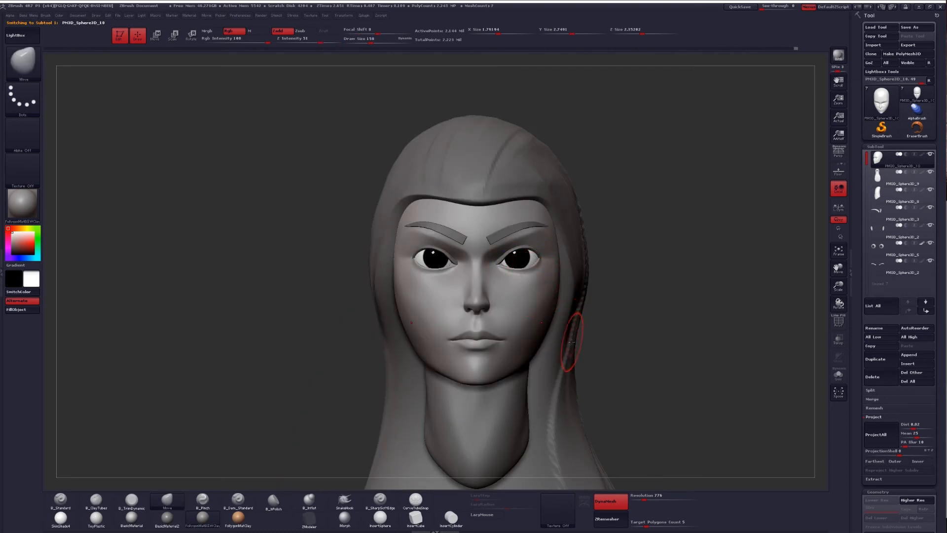
{"action": "mouse_move", "coordinate": [515, 254]}
{"action": "right_mouse_down", "text": "ctrl"}
{"action": "mouse_move", "coordinate": [502, 302]}
{"action": "mouse_move", "coordinate": [518, 290]}
{"action": "mouse_move", "coordinate": [499, 297]}
{"action": "right_mouse_up", "text": "ctrl"}
- Reduce the Move brush's draw size to about 71 for refining the inner eye corners of the head
{"action": "key", "text": "alt+s"}
{"action": "key", "text": "alt+s"}
{"action": "key", "text": "["}
{"action": "key", "text": "["}
{"action": "key", "text": "["}
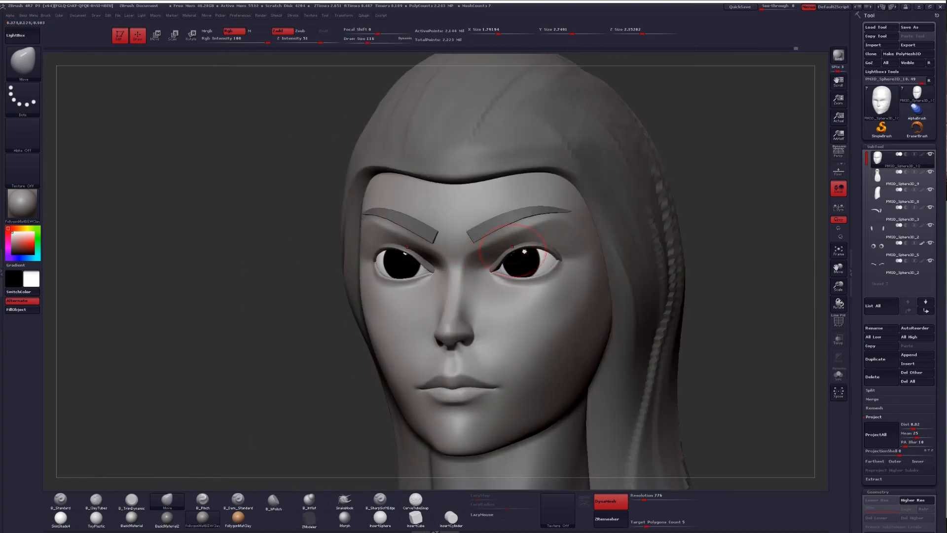
{"action": "right_click_drag", "start_coordinate": [513, 253], "coordinate": [508, 276], "text": "ctrl"}
{"action": "key", "text": "space"}
{"action": "left_click_drag", "start_coordinate": [509, 272], "coordinate": [500, 272]}
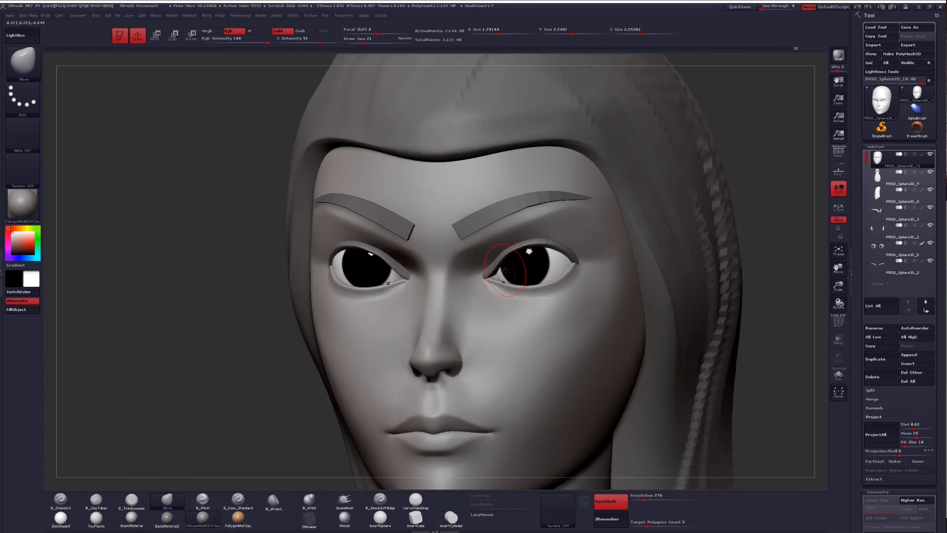
- Isolate the head and flatten the eye sockets above the inner eye corners with the B_TrimDynamic brush
{"action": "key", "text": "alt+s"}
{"action": "right_click_drag", "start_coordinate": [498, 260], "coordinate": [493, 263]}
{"action": "key", "text": "3"}
{"action": "key", "text": "space"}
{"action": "left_click_drag", "start_coordinate": [503, 274], "coordinate": [505, 273]}
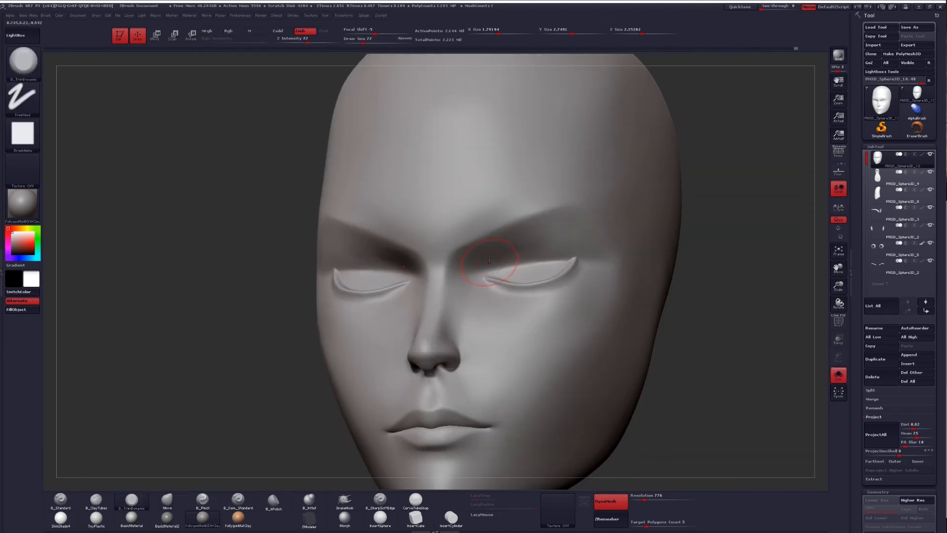
{"action": "right_click_drag", "start_coordinate": [498, 273], "coordinate": [518, 270]}
{"action": "key", "text": "alt+s"}
{"action": "key", "text": "alt+s"}
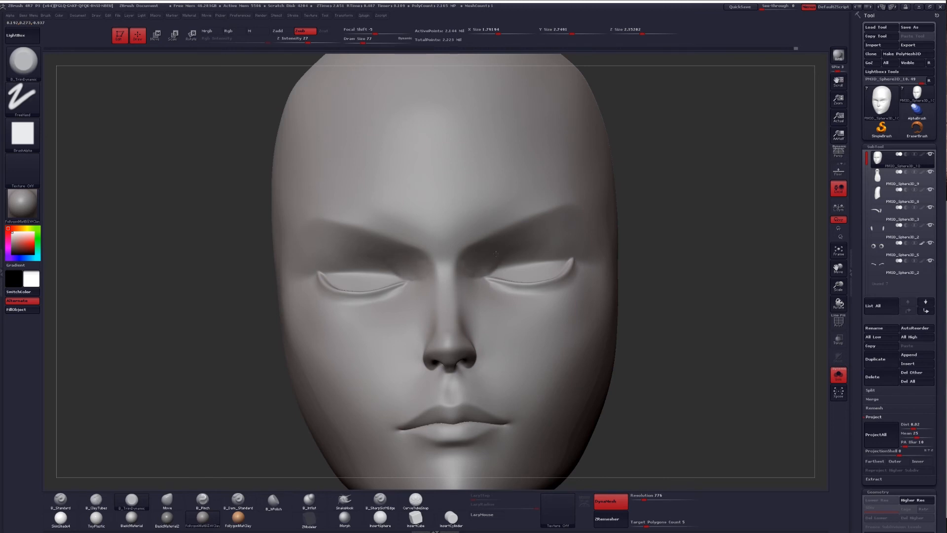
{"action": "key", "text": "alt+s"}
{"action": "key", "text": "alt+s"}
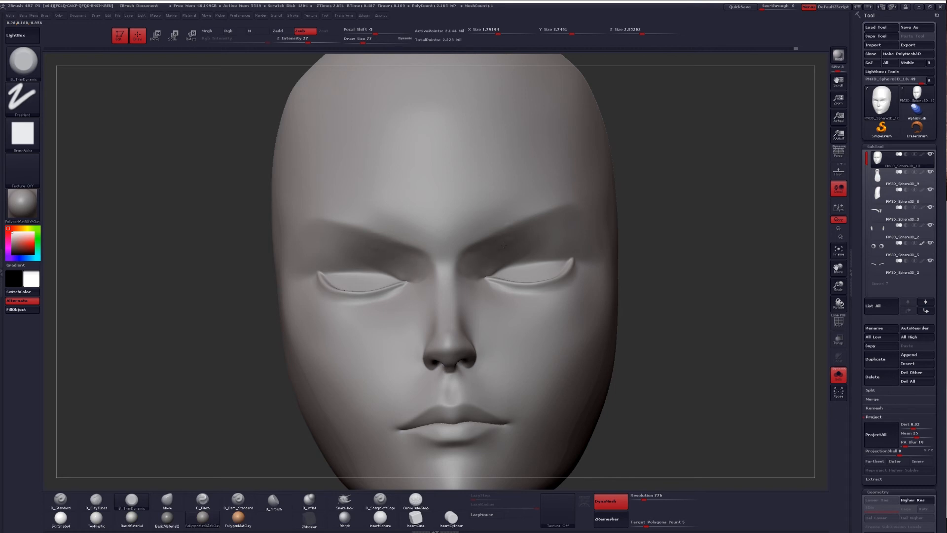
- Smooth the flattened eye sockets beneath the brow ridges with a smaller brush
{"action": "key", "text": "alt+s"}
{"action": "mouse_move", "coordinate": [486, 269]}
{"action": "right_mouse_down"}
{"action": "mouse_move", "coordinate": [531, 273]}
{"action": "mouse_move", "coordinate": [480, 274]}
{"action": "mouse_move", "coordinate": [486, 280]}
{"action": "right_mouse_up"}
{"action": "key", "text": "alt+s"}
{"action": "mouse_move", "coordinate": [486, 279]}
{"action": "left_mouse_down"}
{"action": "mouse_move", "coordinate": [466, 275]}
{"action": "mouse_move", "coordinate": [449, 292]}
{"action": "left_mouse_up"}
{"action": "key", "text": "space"}
{"action": "key", "text": "shift"}
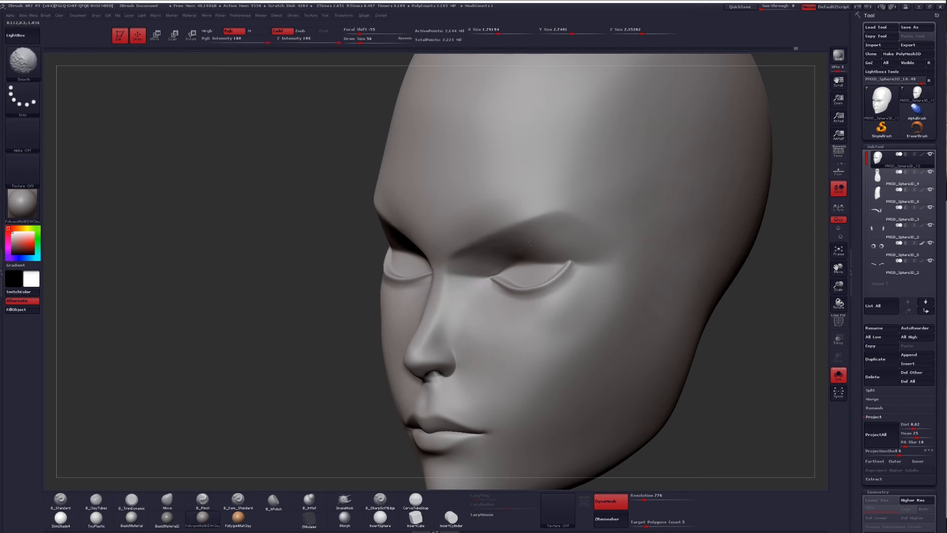
- Flatten the eye sockets beside the nose bridge further with B_TrimDynamic at draw size 74
{"action": "right_click_drag", "start_coordinate": [526, 249], "coordinate": [562, 251]}
{"action": "key", "text": "s"}
{"action": "left_click", "coordinate": [498, 258]}
{"action": "key", "text": "3"}
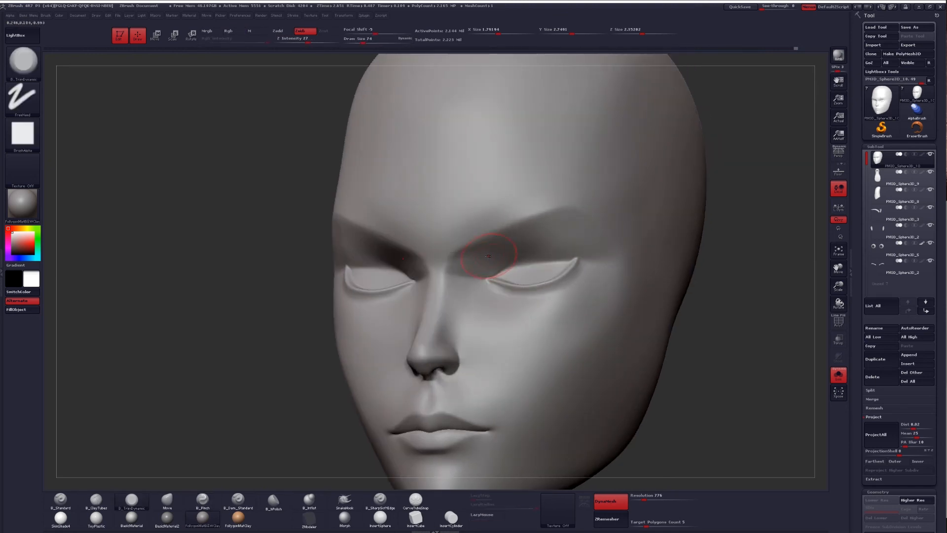
{"action": "right_click_drag", "start_coordinate": [510, 234], "coordinate": [548, 229]}
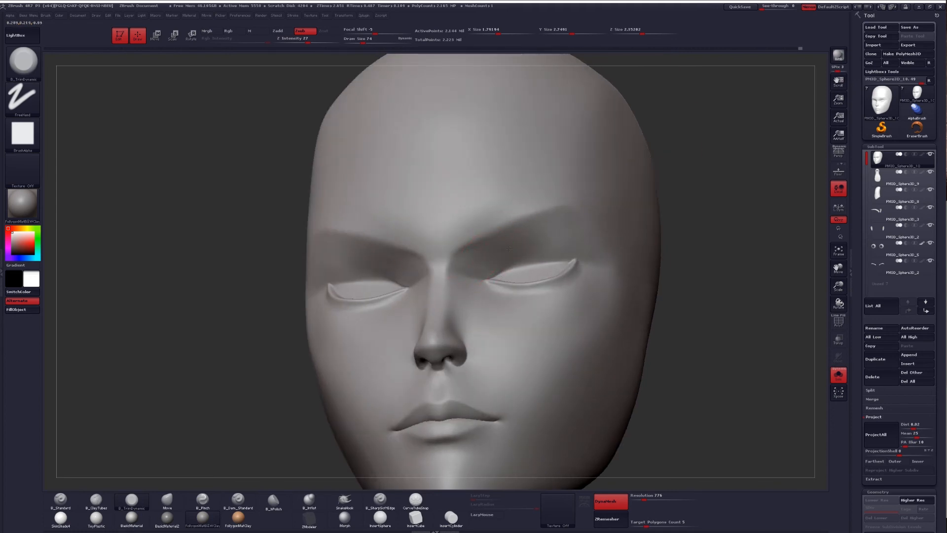
{"action": "right_click_drag", "start_coordinate": [497, 269], "coordinate": [523, 264]}
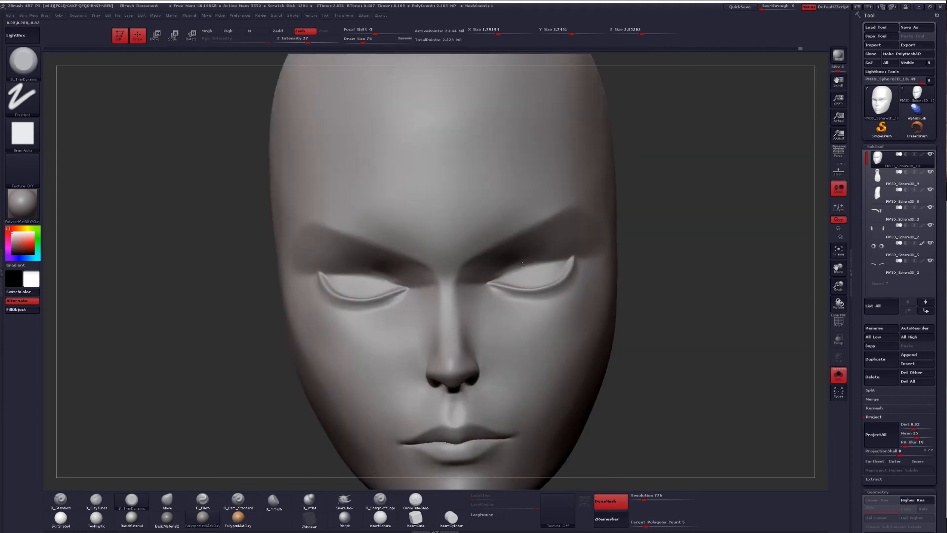
- Smooth the transition between the eye sockets and nose bridge, then bring back the other subtools
{"action": "key", "text": "shift"}
{"action": "mouse_move", "coordinate": [526, 269]}
{"action": "right_mouse_down", "text": "shift"}
{"action": "mouse_move", "coordinate": [529, 253]}
{"action": "mouse_move", "coordinate": [511, 245]}
{"action": "mouse_move", "coordinate": [558, 336]}
{"action": "mouse_move", "coordinate": [546, 324]}
{"action": "right_mouse_up", "text": "shift"}
{"action": "key", "text": "alt+s"}
{"action": "mouse_move", "coordinate": [502, 284]}
{"action": "right_mouse_down", "text": "alt"}
{"action": "mouse_move", "coordinate": [513, 293]}
{"action": "mouse_move", "coordinate": [495, 289]}
{"action": "right_mouse_up", "text": "alt"}
{"action": "key", "text": "s"}
- Switch to the Move brush with a smaller draw size and adjust the head around the inner eye corners
{"action": "key", "text": "b"}
{"action": "key", "text": "m"}
{"action": "key", "text": "v"}
{"action": "key", "text": "space"}
{"action": "left_click_drag", "start_coordinate": [499, 281], "coordinate": [495, 280]}
{"action": "mouse_move", "coordinate": [530, 282]}
{"action": "right_mouse_down"}
{"action": "mouse_move", "coordinate": [483, 280]}
{"action": "mouse_move", "coordinate": [475, 296]}
{"action": "mouse_move", "coordinate": [499, 297]}
{"action": "mouse_move", "coordinate": [488, 287]}
{"action": "right_mouse_up"}
- Switch to the B_Pinch brush and pinch the head's surface around the inner eye corners and nose bridge
{"action": "key", "text": "b"}
{"action": "key", "text": "p"}
{"action": "key", "text": "i"}
{"action": "key", "text": "space"}
{"action": "left_click_drag", "start_coordinate": [495, 285], "coordinate": [491, 285]}
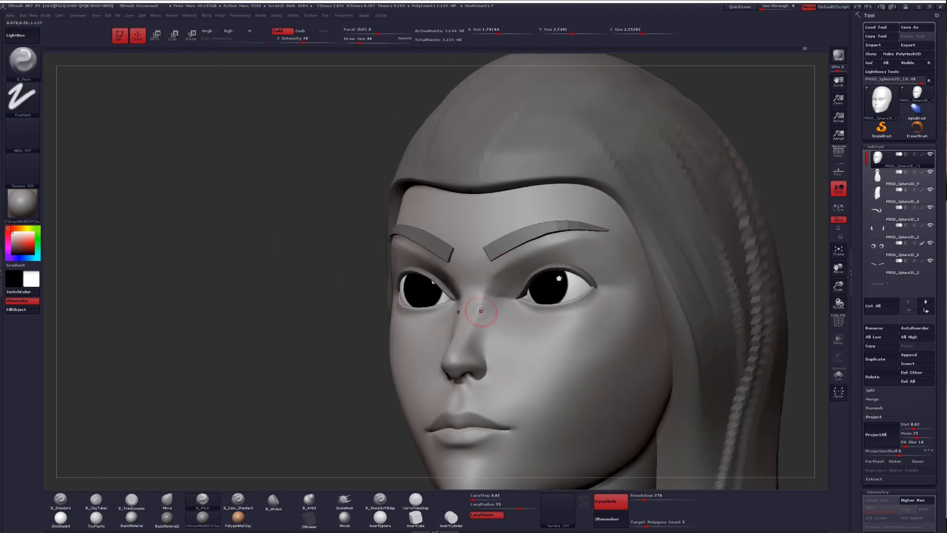
{"action": "right_click_drag", "start_coordinate": [481, 318], "coordinate": [494, 290]}
{"action": "key", "text": "space"}
{"action": "left_click_drag", "start_coordinate": [493, 288], "coordinate": [508, 270]}
- Adjust the shape of the upper eyelids near the nose bridge with the Move brush
{"action": "key", "text": "b"}
{"action": "key", "text": "m"}
{"action": "key", "text": "v"}
{"action": "key", "text": "space"}
{"action": "left_click_drag", "start_coordinate": [507, 267], "coordinate": [508, 269]}
{"action": "right_click_drag", "start_coordinate": [512, 270], "coordinate": [480, 275], "text": "ctrl"}
{"action": "key", "text": "space"}
{"action": "left_click_drag", "start_coordinate": [515, 277], "coordinate": [520, 277]}
- Isolate the head and sharpen the brow ridges with B_Pinch at draw size 71
{"action": "mouse_move", "coordinate": [524, 282]}
{"action": "right_mouse_down"}
{"action": "mouse_move", "coordinate": [525, 272]}
{"action": "mouse_move", "coordinate": [558, 274]}
{"action": "mouse_move", "coordinate": [517, 270]}
{"action": "mouse_move", "coordinate": [512, 258]}
{"action": "right_mouse_up"}
{"action": "key", "text": "alt+s"}
{"action": "key", "text": "5"}
{"action": "key", "text": "space"}
{"action": "left_click_drag", "start_coordinate": [516, 262], "coordinate": [511, 262]}
{"action": "right_click_drag", "start_coordinate": [528, 261], "coordinate": [550, 242]}
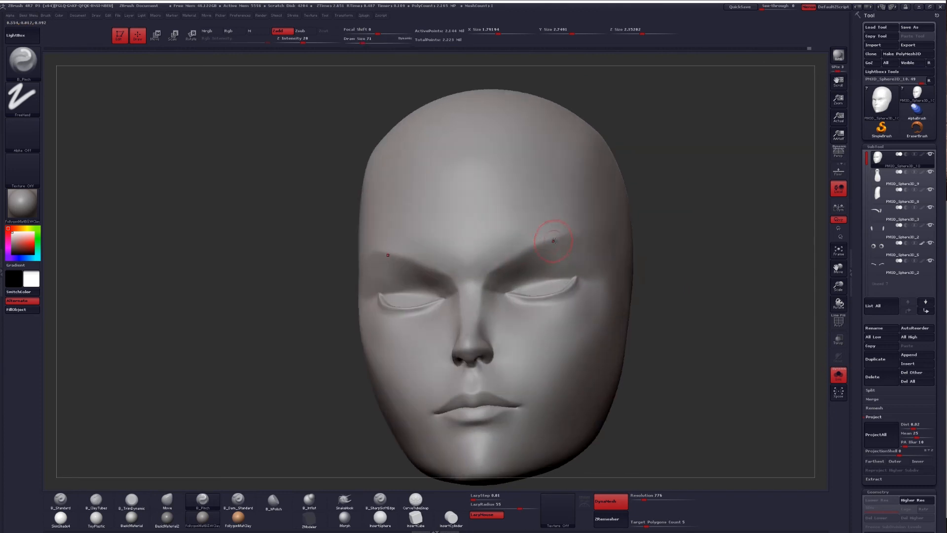
{"action": "mouse_move", "coordinate": [520, 255]}
{"action": "left_mouse_down"}
{"action": "mouse_move", "coordinate": [496, 268]}
{"action": "mouse_move", "coordinate": [544, 291]}
{"action": "left_mouse_up"}
{"action": "mouse_move", "coordinate": [630, 323]}
{"action": "right_mouse_down", "text": "alt"}
{"action": "mouse_move", "coordinate": [611, 354]}
{"action": "mouse_move", "coordinate": [624, 373]}
{"action": "right_mouse_up", "text": "alt"}
{"action": "right_click_drag", "start_coordinate": [623, 373], "coordinate": [566, 271], "text": "alt"}
{"action": "key", "text": "alt+s"}
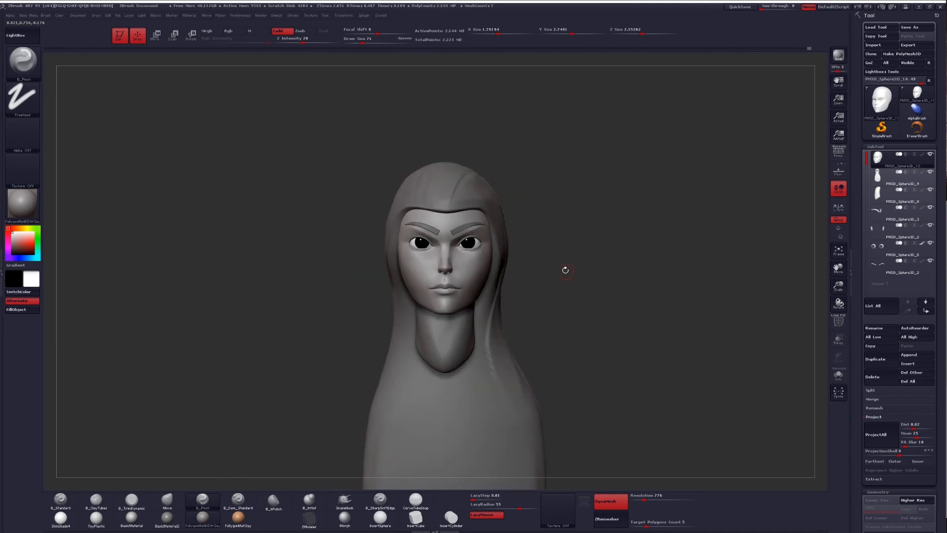
- Hide every subtool except the head and duplicate the head subtool
{"action": "left_click", "coordinate": [930, 153], "text": "shift"}
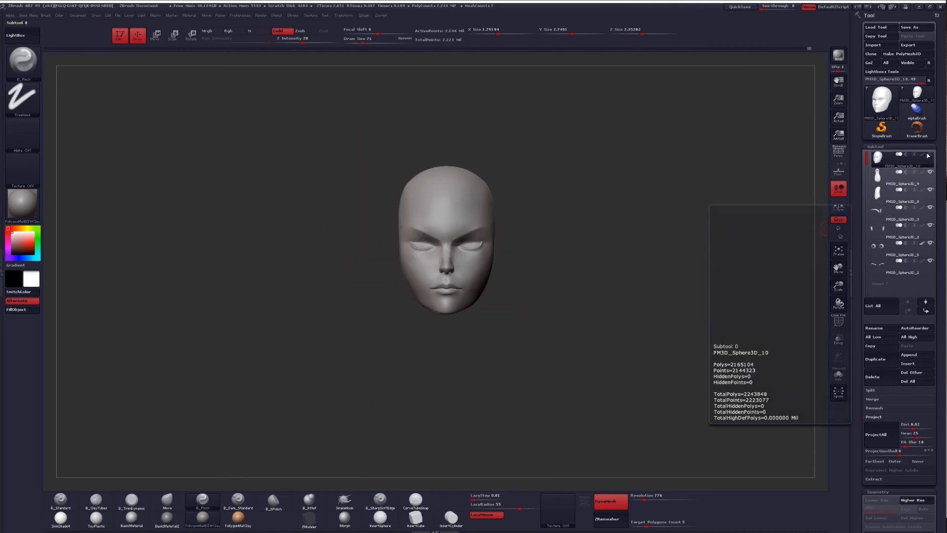
{"action": "key", "text": "ctrl+shift+d"}
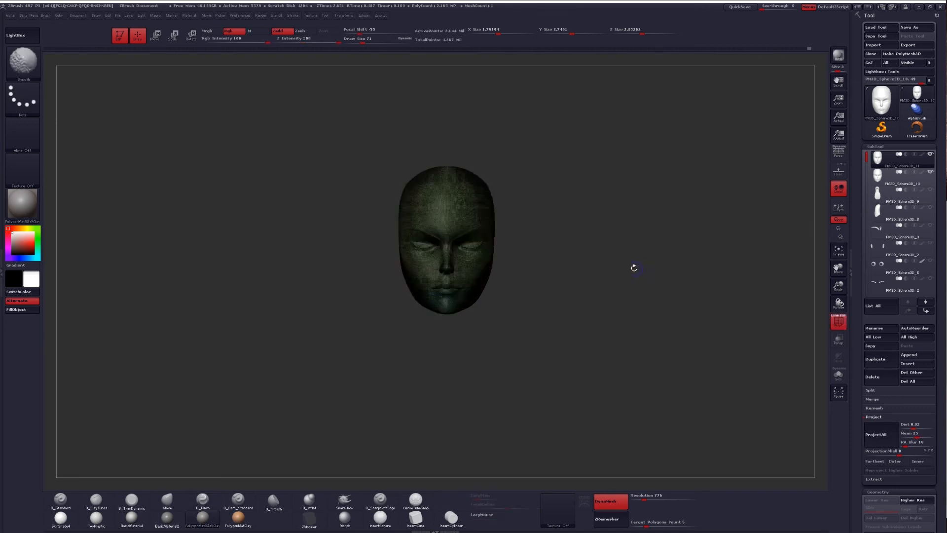
{"action": "key", "text": "shift+f"}
{"action": "right_click_drag", "start_coordinate": [543, 296], "coordinate": [538, 343], "text": "ctrl"}
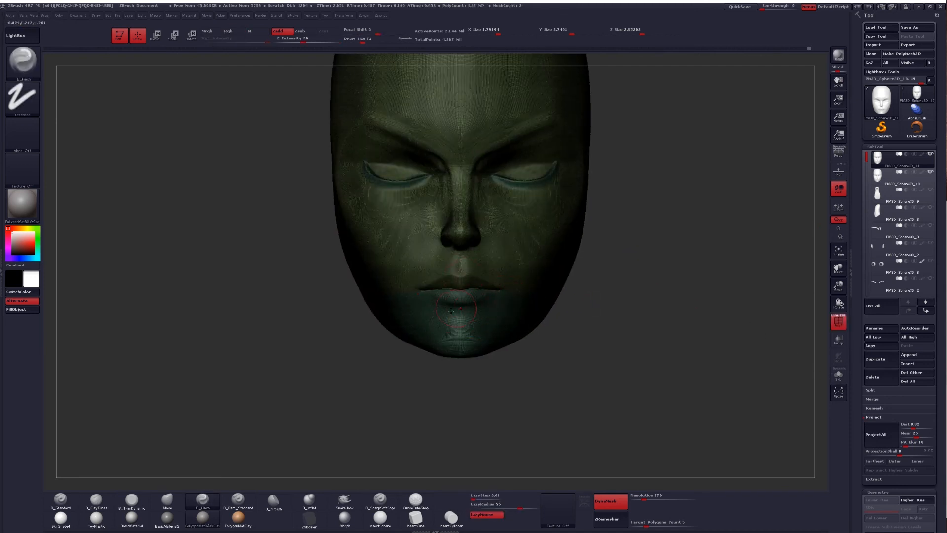
- Examine the head's polygroups around the mouth and chin
{"action": "key", "text": "shift+f"}
{"action": "right_click_drag", "start_coordinate": [503, 306], "coordinate": [508, 346], "text": "ctrl"}
{"action": "key", "text": "shift+f"}
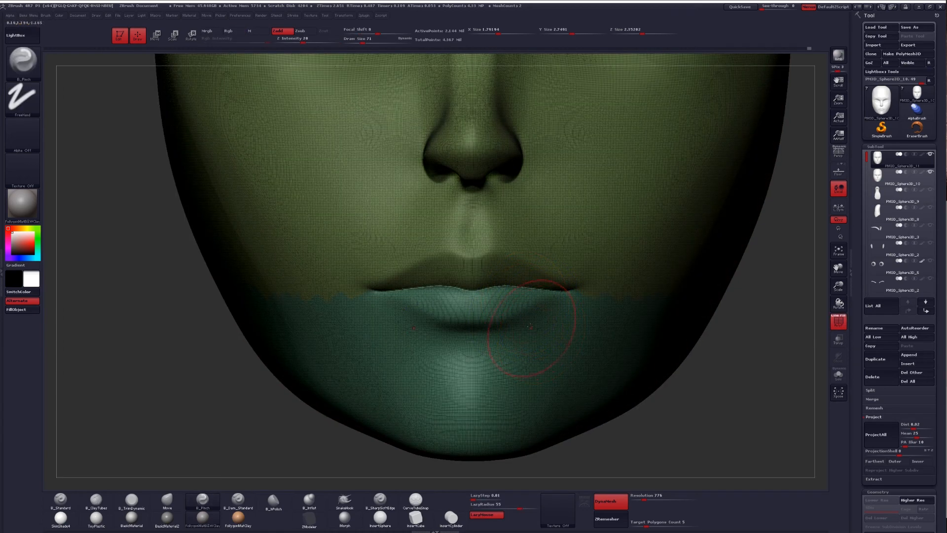
{"action": "key", "text": "shift"}
{"action": "key", "text": "shift+f"}
{"action": "right_click_drag", "start_coordinate": [542, 286], "coordinate": [523, 250], "text": "ctrl"}
{"action": "right_click_drag", "start_coordinate": [464, 298], "coordinate": [388, 307], "text": "alt"}
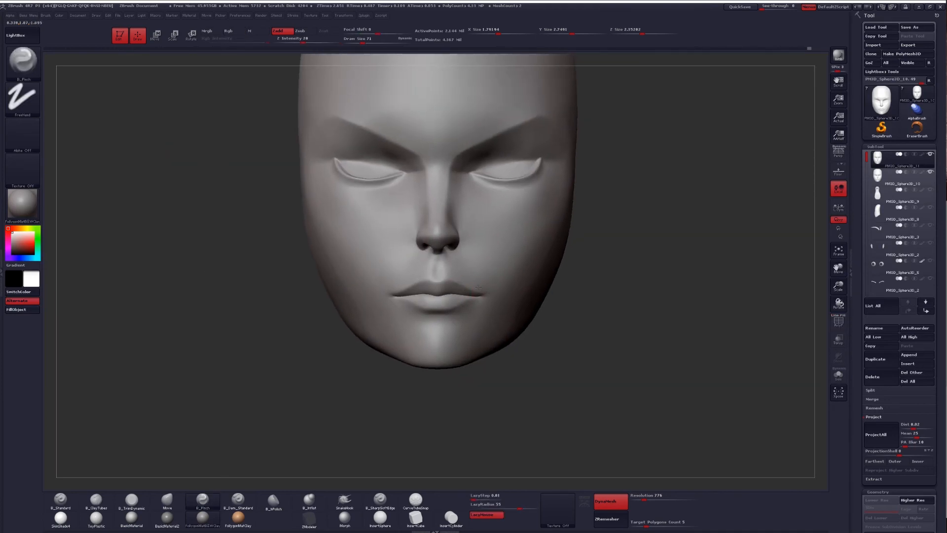
{"action": "right_click_drag", "start_coordinate": [493, 291], "coordinate": [586, 251], "text": "ctrl"}
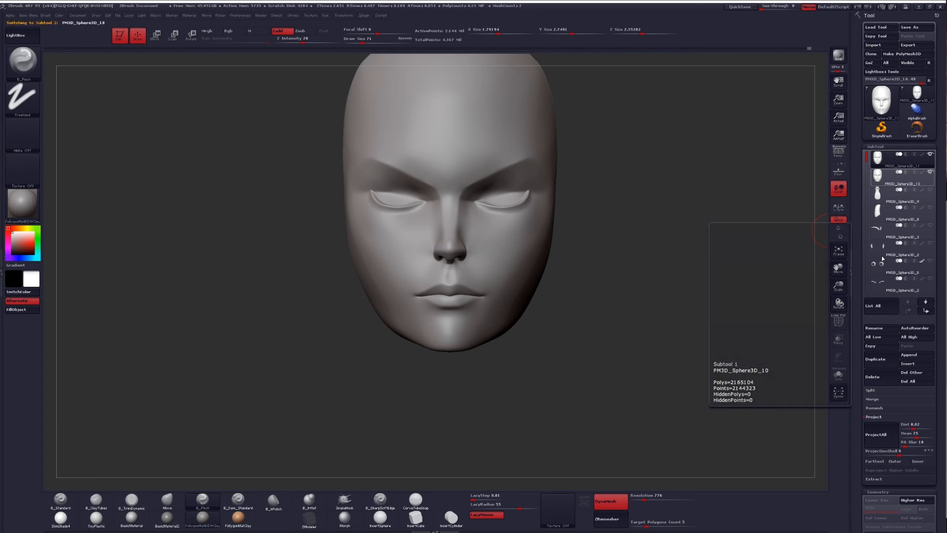
- Delete the original head subtool and keep the duplicate
{"action": "left_click", "coordinate": [899, 178]}
{"action": "left_click", "coordinate": [883, 378]}
{"action": "left_click", "coordinate": [802, 391]}
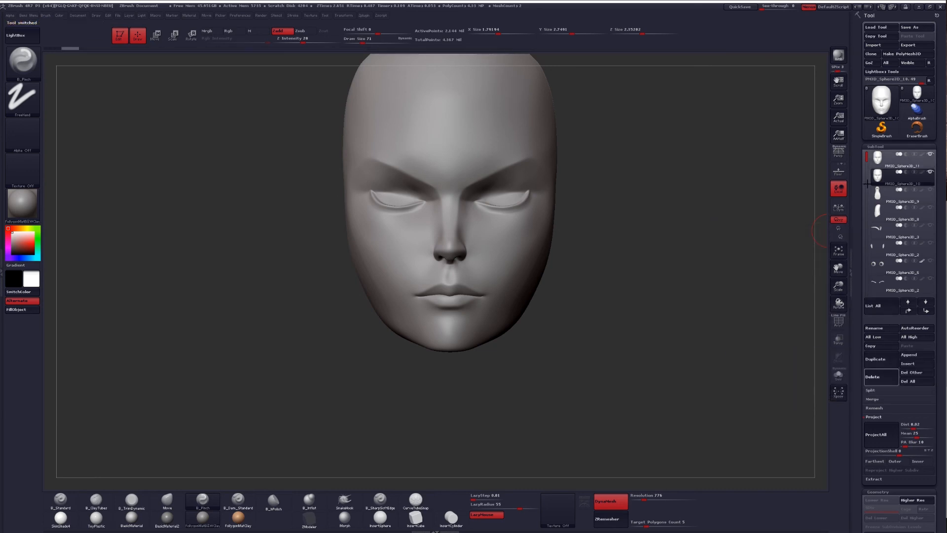
- Hide the lower-face polygroup so that only the part of the head above the mouth line is visible
{"action": "key", "text": "shift+f"}
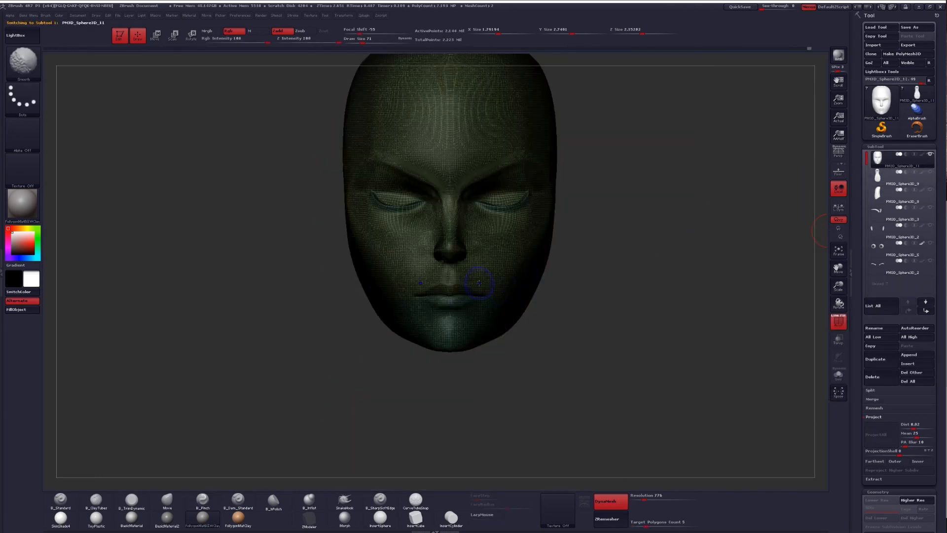
{"action": "key", "text": "shift+f"}
{"action": "left_click", "coordinate": [480, 313], "text": "ctrl+shift"}
{"action": "left_click_drag", "start_coordinate": [630, 347], "coordinate": [617, 281], "text": "ctrl+shift"}
{"action": "left_click_drag", "start_coordinate": [550, 296], "coordinate": [587, 302]}
{"action": "key", "text": "ctrl+shift"}
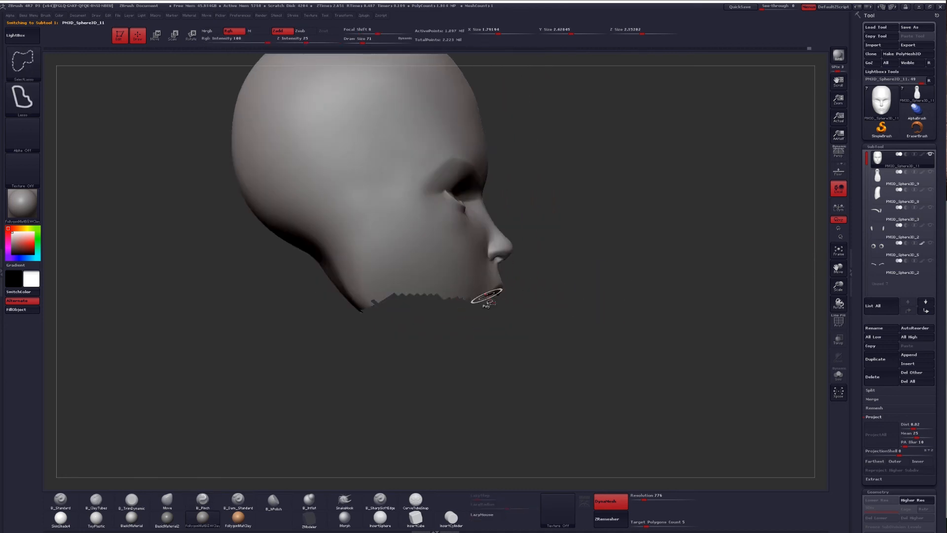
- Isolate the jaw with lasso selections and trim the visible area to the lower lip and chin
{"action": "mouse_move", "coordinate": [478, 293]}
{"action": "left_mouse_down", "text": "ctrl+shift"}
{"action": "mouse_move", "coordinate": [375, 296]}
{"action": "mouse_move", "coordinate": [323, 343]}
{"action": "mouse_move", "coordinate": [444, 380]}
{"action": "mouse_move", "coordinate": [514, 352]}
{"action": "left_mouse_up", "text": "ctrl+shift"}
{"action": "left_click", "coordinate": [514, 352], "text": "ctrl+shift"}
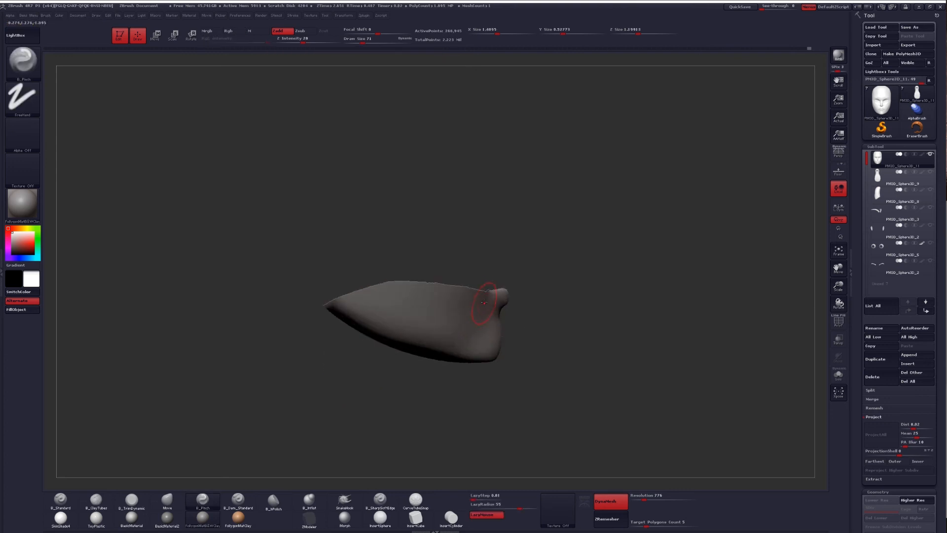
{"action": "mouse_move", "coordinate": [451, 291]}
{"action": "left_mouse_down", "text": "ctrl+alt+shift"}
{"action": "mouse_move", "coordinate": [322, 315]}
{"action": "mouse_move", "coordinate": [546, 212]}
{"action": "mouse_move", "coordinate": [566, 252]}
{"action": "left_mouse_up", "text": "ctrl+alt+shift"}
{"action": "left_click_drag", "start_coordinate": [565, 285], "coordinate": [513, 304]}
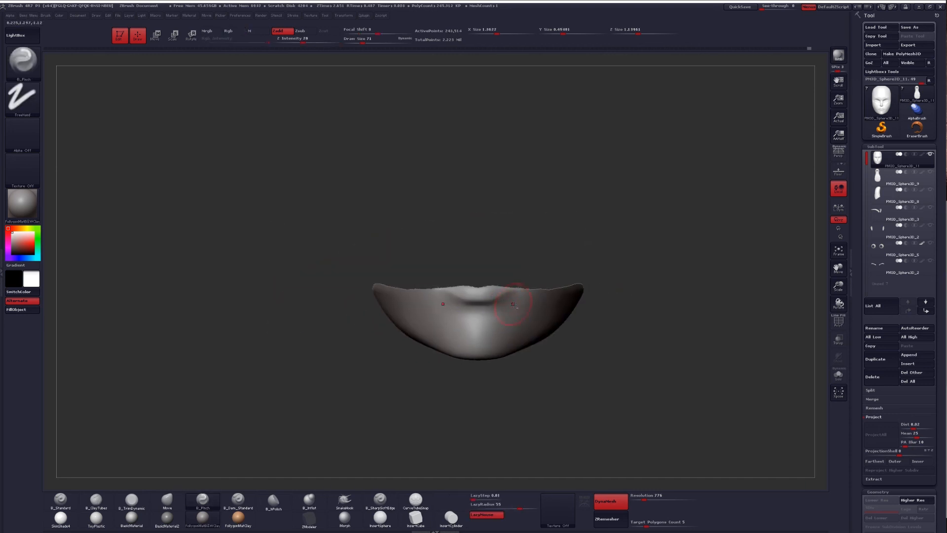
{"action": "right_click_drag", "start_coordinate": [545, 290], "coordinate": [582, 297], "text": "ctrl"}
{"action": "right_click_drag", "start_coordinate": [464, 256], "coordinate": [437, 237]}
{"action": "mouse_move", "coordinate": [425, 235]}
{"action": "left_mouse_down", "text": "ctrl+alt+shift"}
{"action": "mouse_move", "coordinate": [468, 225]}
{"action": "mouse_move", "coordinate": [428, 233]}
{"action": "left_mouse_up", "text": "ctrl+alt+shift"}
{"action": "right_click_drag", "start_coordinate": [487, 232], "coordinate": [508, 276]}
{"action": "right_click_drag", "start_coordinate": [523, 278], "coordinate": [516, 269], "text": "ctrl"}
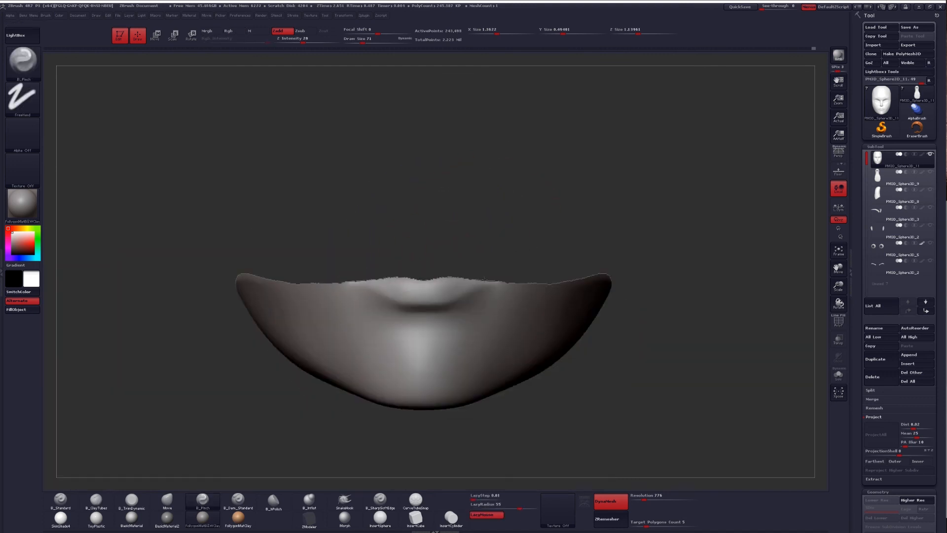
- Invert the visibility to the upper head and split the hidden jaw into its own subtool
{"action": "left_click", "coordinate": [705, 300], "text": "ctrl+shift"}
{"action": "left_click_drag", "start_coordinate": [670, 311], "coordinate": [682, 301], "text": "alt"}
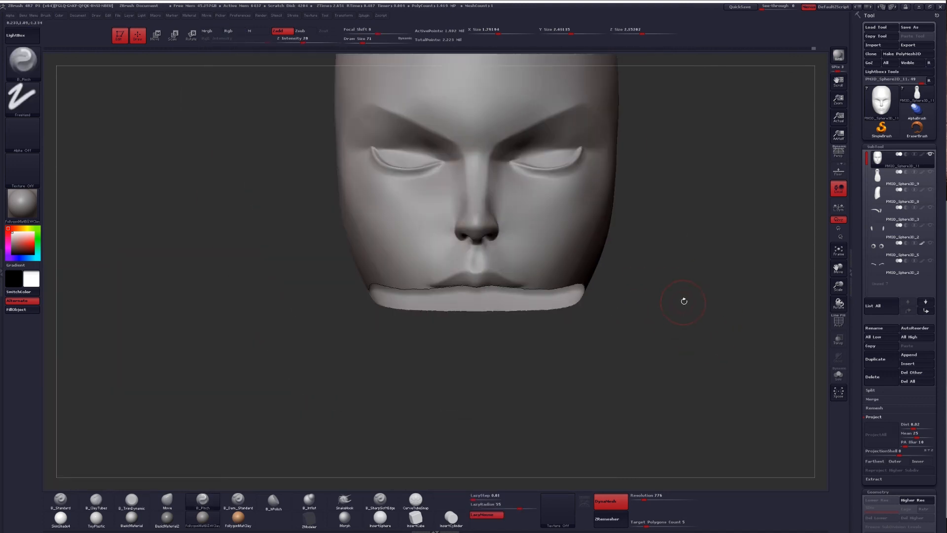
{"action": "key", "text": "ctrl+shift+q"}
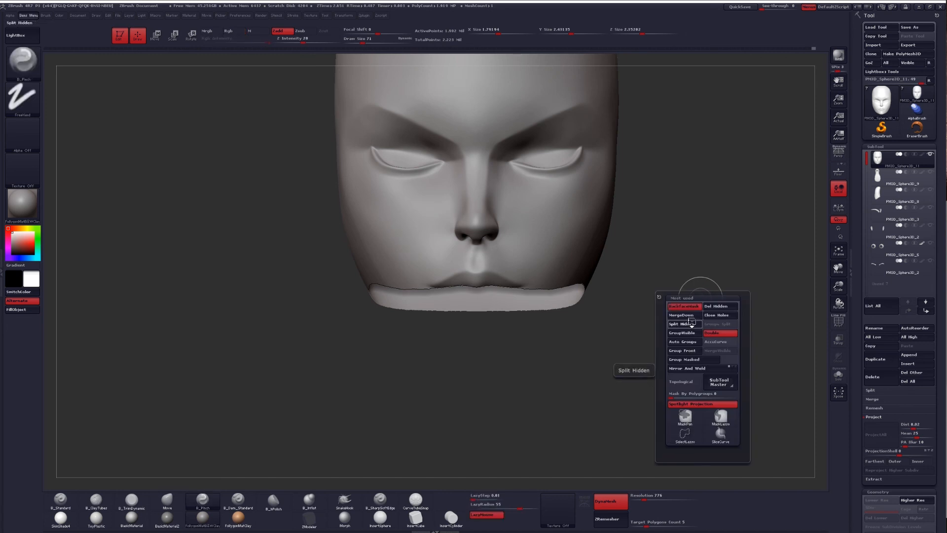
{"action": "left_click", "coordinate": [692, 323]}
- Close the open holes on both the upper head and the separated jaw subtool
{"action": "left_click_drag", "start_coordinate": [722, 283], "coordinate": [645, 319], "text": "alt"}
{"action": "key", "text": "alt+s"}
{"action": "key", "text": "ctrl+shift+q"}
{"action": "left_click", "coordinate": [677, 329]}
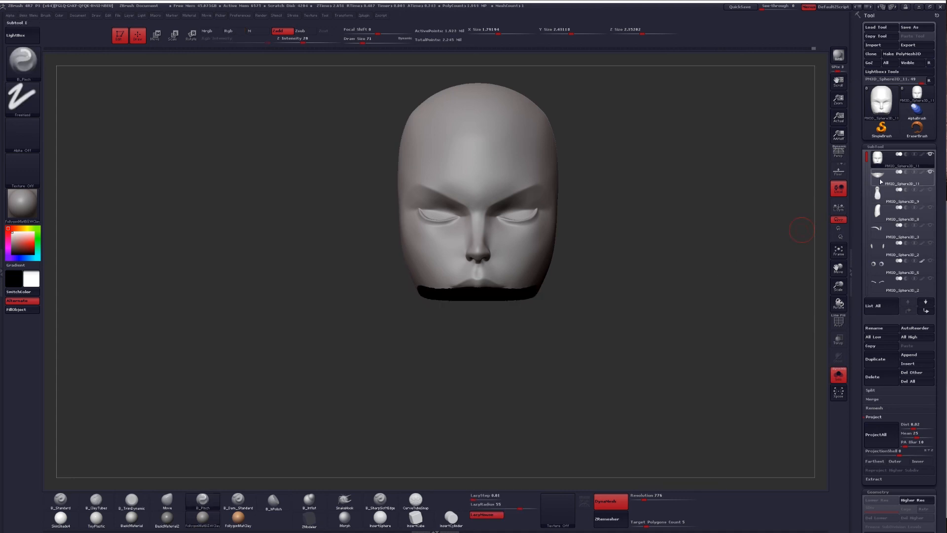
{"action": "left_click", "coordinate": [888, 179]}
{"action": "key", "text": "ctrl+shift+q"}
{"action": "left_click", "coordinate": [711, 270]}
- Select the upper head and reshape the upper lip's lower edge with the Move brush at a larger draw size
{"action": "mouse_move", "coordinate": [596, 238]}
{"action": "left_mouse_down"}
{"action": "mouse_move", "coordinate": [517, 337]}
{"action": "mouse_move", "coordinate": [488, 307]}
{"action": "mouse_move", "coordinate": [498, 291]}
{"action": "mouse_move", "coordinate": [536, 322]}
{"action": "left_mouse_up"}
{"action": "key", "text": "alt+s"}
{"action": "key", "text": "space"}
{"action": "left_click_drag", "start_coordinate": [475, 289], "coordinate": [486, 285]}
{"action": "key", "text": "b"}
{"action": "key", "text": "m"}
{"action": "key", "text": "v"}
{"action": "right_click_drag", "start_coordinate": [486, 286], "coordinate": [501, 267], "text": "alt"}
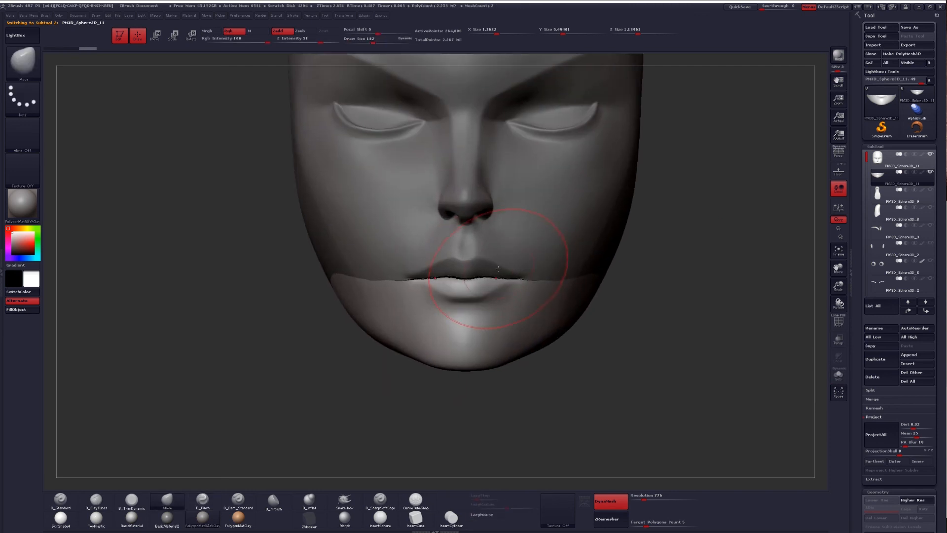
{"action": "left_click", "coordinate": [495, 256], "text": "alt"}
{"action": "left_click_drag", "start_coordinate": [489, 275], "coordinate": [506, 279]}
- Carve a mouth cavity into the upper head's flat underside with B_ClayTubes at draw size 71
{"action": "key", "text": "space"}
{"action": "mouse_move", "coordinate": [561, 282]}
{"action": "right_mouse_down"}
{"action": "mouse_move", "coordinate": [520, 283]}
{"action": "mouse_move", "coordinate": [529, 283]}
{"action": "mouse_move", "coordinate": [510, 269]}
{"action": "mouse_move", "coordinate": [513, 164]}
{"action": "right_mouse_up"}
{"action": "key", "text": "2"}
{"action": "key", "text": "space"}
{"action": "mouse_move", "coordinate": [507, 165]}
{"action": "left_mouse_down"}
{"action": "mouse_move", "coordinate": [498, 168]}
{"action": "mouse_move", "coordinate": [518, 238]}
{"action": "left_mouse_up"}
{"action": "mouse_move", "coordinate": [526, 148]}
{"action": "left_mouse_down"}
{"action": "mouse_move", "coordinate": [493, 182]}
{"action": "mouse_move", "coordinate": [519, 241]}
{"action": "left_mouse_up"}
{"action": "left_click_drag", "start_coordinate": [521, 154], "coordinate": [530, 240]}
{"action": "left_click_drag", "start_coordinate": [530, 158], "coordinate": [541, 239]}
{"action": "mouse_move", "coordinate": [536, 163]}
{"action": "right_mouse_down"}
{"action": "mouse_move", "coordinate": [511, 121]}
{"action": "mouse_move", "coordinate": [552, 151]}
{"action": "mouse_move", "coordinate": [541, 173]}
{"action": "mouse_move", "coordinate": [535, 152]}
{"action": "right_mouse_up"}
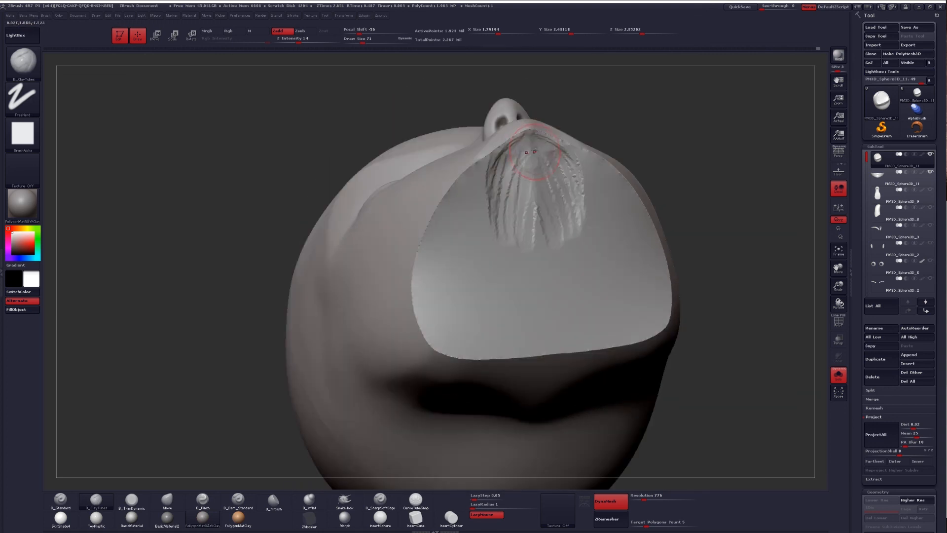
{"action": "left_click_drag", "start_coordinate": [529, 143], "coordinate": [499, 162]}
{"action": "mouse_move", "coordinate": [499, 163]}
{"action": "left_mouse_down"}
{"action": "mouse_move", "coordinate": [487, 183]}
{"action": "mouse_move", "coordinate": [492, 235]}
{"action": "mouse_move", "coordinate": [509, 253]}
{"action": "left_mouse_up"}
{"action": "left_click_drag", "start_coordinate": [519, 157], "coordinate": [518, 255]}
{"action": "left_click_drag", "start_coordinate": [523, 170], "coordinate": [527, 256]}
{"action": "left_click_drag", "start_coordinate": [530, 199], "coordinate": [531, 262]}
{"action": "right_click_drag", "start_coordinate": [528, 212], "coordinate": [525, 171], "text": "alt"}
{"action": "left_click_drag", "start_coordinate": [521, 174], "coordinate": [520, 244]}
{"action": "left_click_drag", "start_coordinate": [526, 177], "coordinate": [526, 248]}
{"action": "mouse_move", "coordinate": [531, 188]}
{"action": "left_mouse_down"}
{"action": "mouse_move", "coordinate": [537, 241]}
{"action": "mouse_move", "coordinate": [517, 253]}
{"action": "left_mouse_up"}
- Smooth the carved mouth cavity on the upper head's underside with a larger brush
{"action": "mouse_move", "coordinate": [526, 207]}
{"action": "left_mouse_down"}
{"action": "mouse_move", "coordinate": [523, 260]}
{"action": "mouse_move", "coordinate": [538, 254]}
{"action": "mouse_move", "coordinate": [535, 221]}
{"action": "left_mouse_up"}
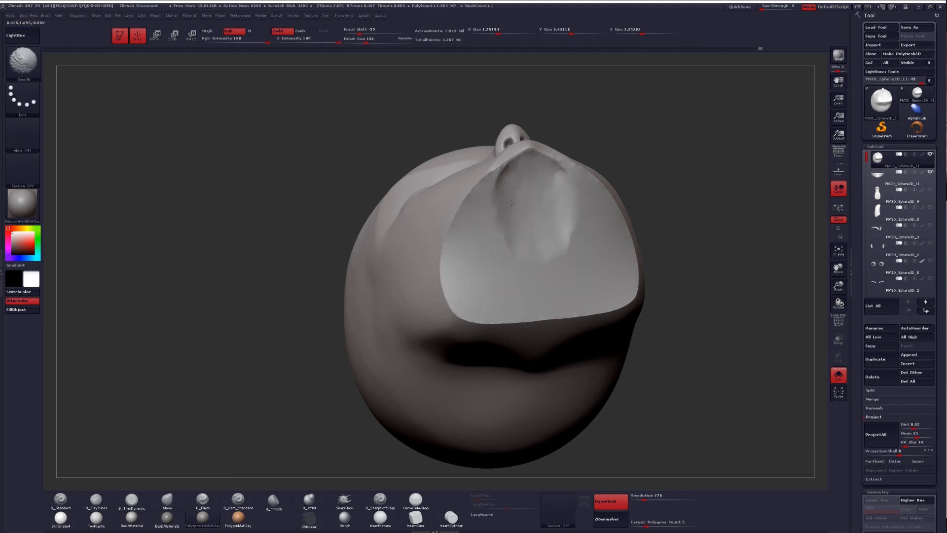
{"action": "mouse_move", "coordinate": [531, 166]}
{"action": "right_mouse_down"}
{"action": "mouse_move", "coordinate": [542, 203]}
{"action": "mouse_move", "coordinate": [525, 159]}
{"action": "right_mouse_up"}
{"action": "key", "text": "shift+s"}
{"action": "key", "text": "shift+s"}
{"action": "left_click_drag", "start_coordinate": [527, 212], "coordinate": [510, 218], "text": "shift"}
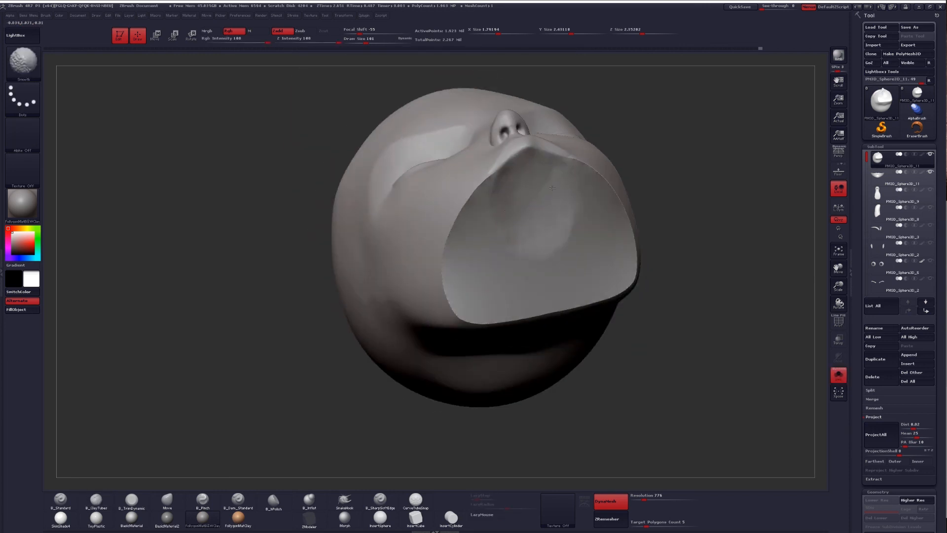
- Select the jaw subtool and hollow its upper face behind the lower lip with B_ClayTubes at draw size 72
{"action": "mouse_move", "coordinate": [545, 197]}
{"action": "right_mouse_down"}
{"action": "mouse_move", "coordinate": [532, 245]}
{"action": "mouse_move", "coordinate": [564, 253]}
{"action": "mouse_move", "coordinate": [460, 240]}
{"action": "right_mouse_up"}
{"action": "key", "text": "shift+s"}
{"action": "left_click", "coordinate": [518, 259], "text": "alt"}
{"action": "key", "text": "shift+s"}
{"action": "mouse_move", "coordinate": [440, 232]}
{"action": "left_mouse_down"}
{"action": "mouse_move", "coordinate": [444, 183]}
{"action": "mouse_move", "coordinate": [467, 171]}
{"action": "mouse_move", "coordinate": [450, 173]}
{"action": "mouse_move", "coordinate": [466, 168]}
{"action": "mouse_move", "coordinate": [447, 166]}
{"action": "mouse_move", "coordinate": [457, 162]}
{"action": "mouse_move", "coordinate": [444, 222]}
{"action": "left_mouse_up"}
{"action": "mouse_move", "coordinate": [494, 217]}
{"action": "right_mouse_down"}
{"action": "mouse_move", "coordinate": [471, 211]}
{"action": "mouse_move", "coordinate": [458, 228]}
{"action": "mouse_move", "coordinate": [473, 211]}
{"action": "right_mouse_up"}
{"action": "key", "text": "space"}
{"action": "left_click_drag", "start_coordinate": [472, 212], "coordinate": [465, 211]}
{"action": "mouse_move", "coordinate": [465, 211]}
{"action": "right_mouse_down"}
{"action": "mouse_move", "coordinate": [482, 220]}
{"action": "mouse_move", "coordinate": [484, 242]}
{"action": "mouse_move", "coordinate": [515, 225]}
{"action": "mouse_move", "coordinate": [525, 186]}
{"action": "mouse_move", "coordinate": [638, 353]}
{"action": "right_mouse_up"}
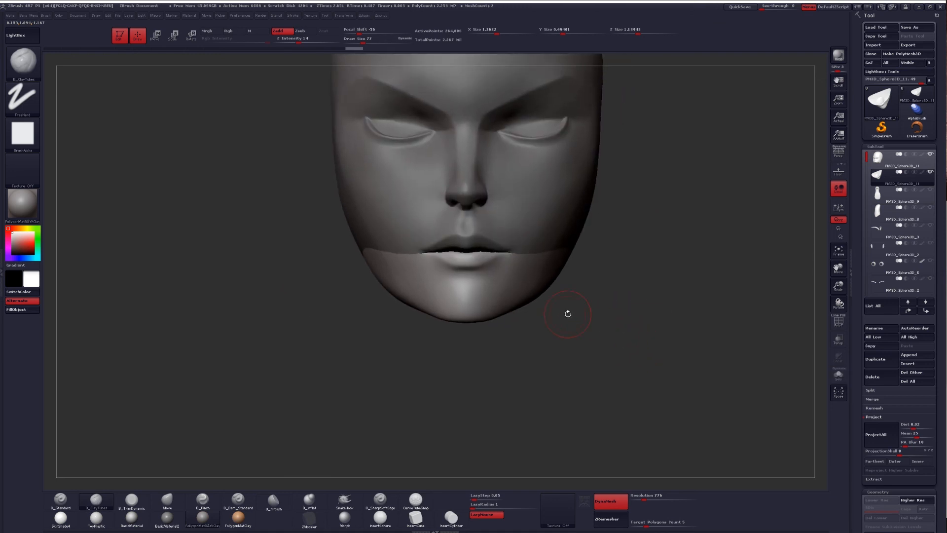
- Merge the upper head down with the jaw and remesh them with DynaMesh at resolution 776
{"action": "right_click_drag", "start_coordinate": [592, 292], "coordinate": [714, 290], "text": "alt"}
{"action": "key", "text": "Up"}
{"action": "key", "text": "ctrl+shift+space"}
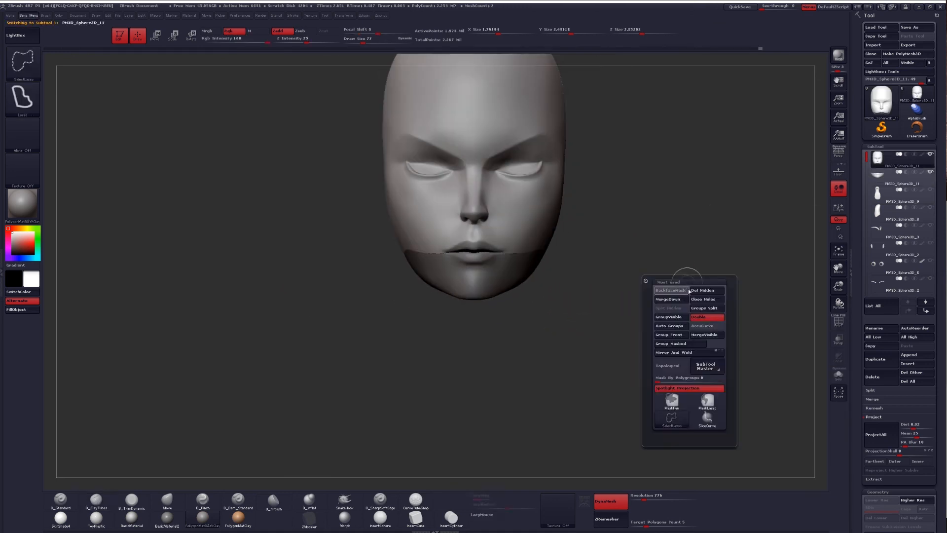
{"action": "left_click", "coordinate": [668, 299]}
{"action": "left_click", "coordinate": [647, 315]}
{"action": "mouse_move", "coordinate": [646, 315]}
{"action": "right_mouse_down", "text": "ctrl"}
{"action": "mouse_move", "coordinate": [664, 334]}
{"action": "mouse_move", "coordinate": [691, 334]}
{"action": "mouse_move", "coordinate": [713, 304]}
{"action": "right_mouse_up", "text": "ctrl"}
{"action": "left_click_drag", "start_coordinate": [712, 304], "coordinate": [625, 362], "text": "ctrl"}
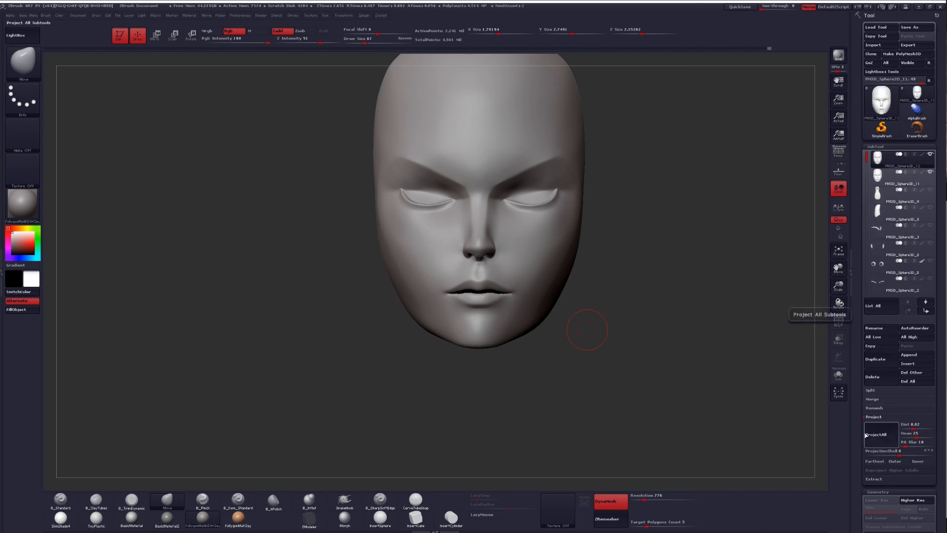
- Rebuild the duplicated head with ZRemesher and project the original head's detail back onto it
{"action": "left_click", "coordinate": [622, 504]}
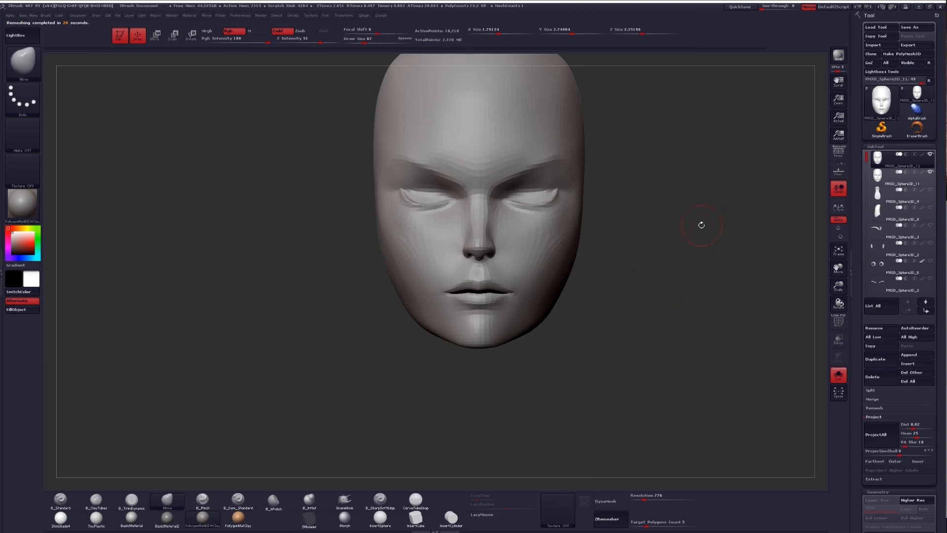
{"action": "left_click", "coordinate": [870, 435]}
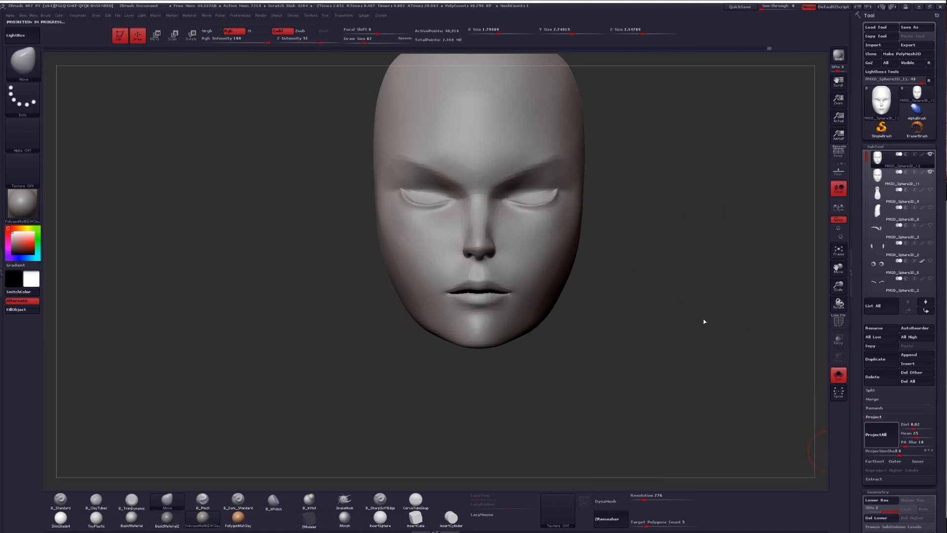